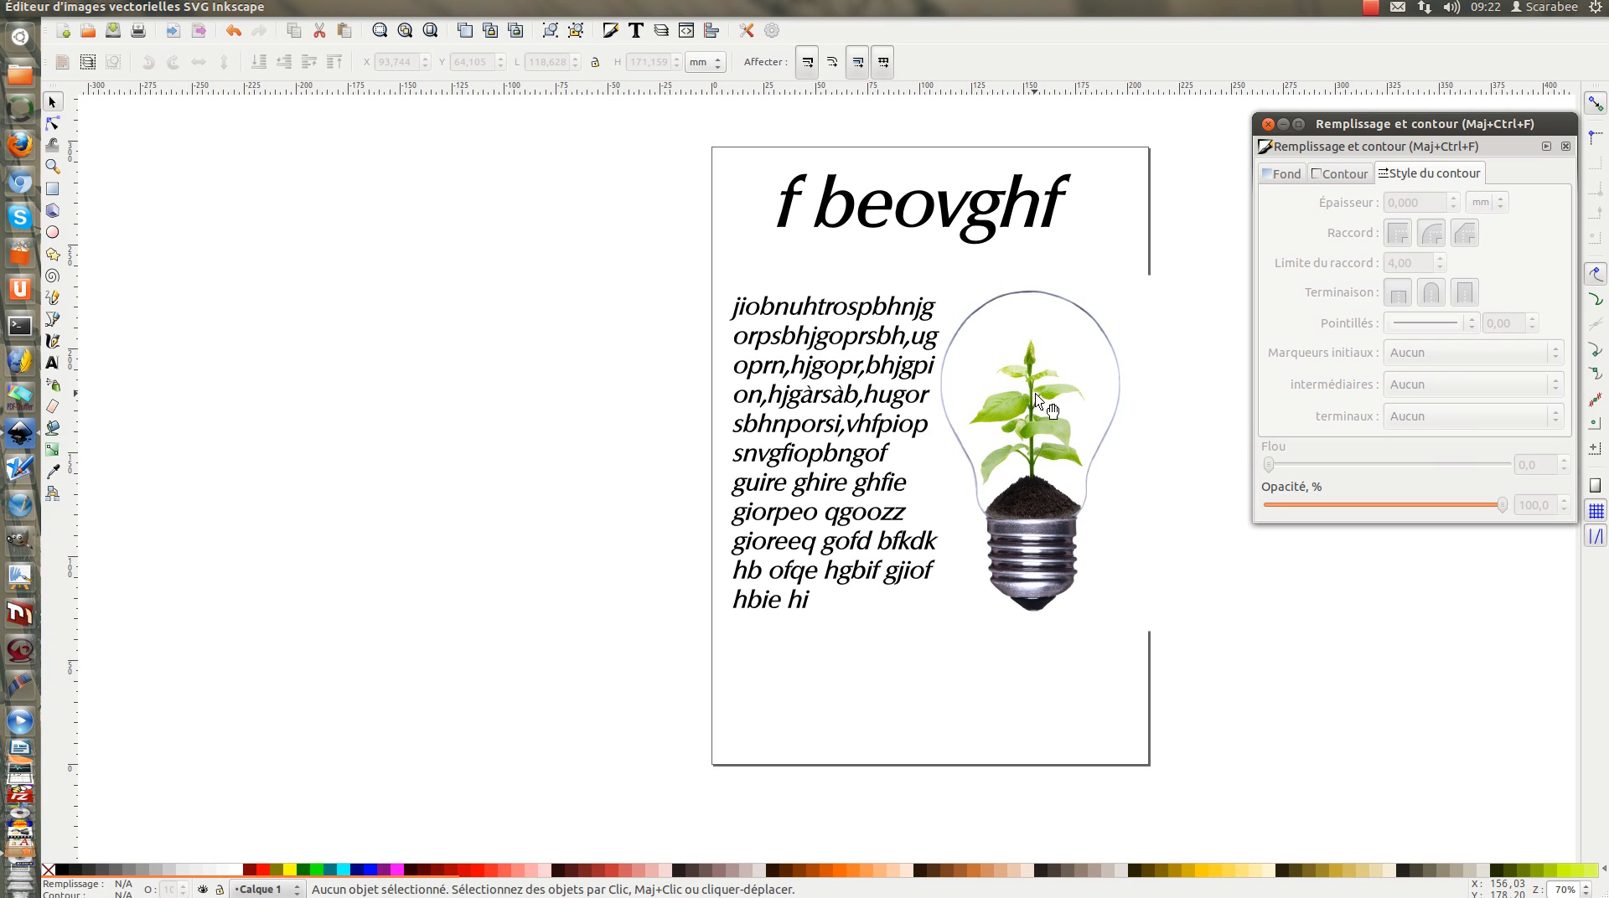
Delete the title text, the body text block and the light bulb image from the page
left_click(845, 218)
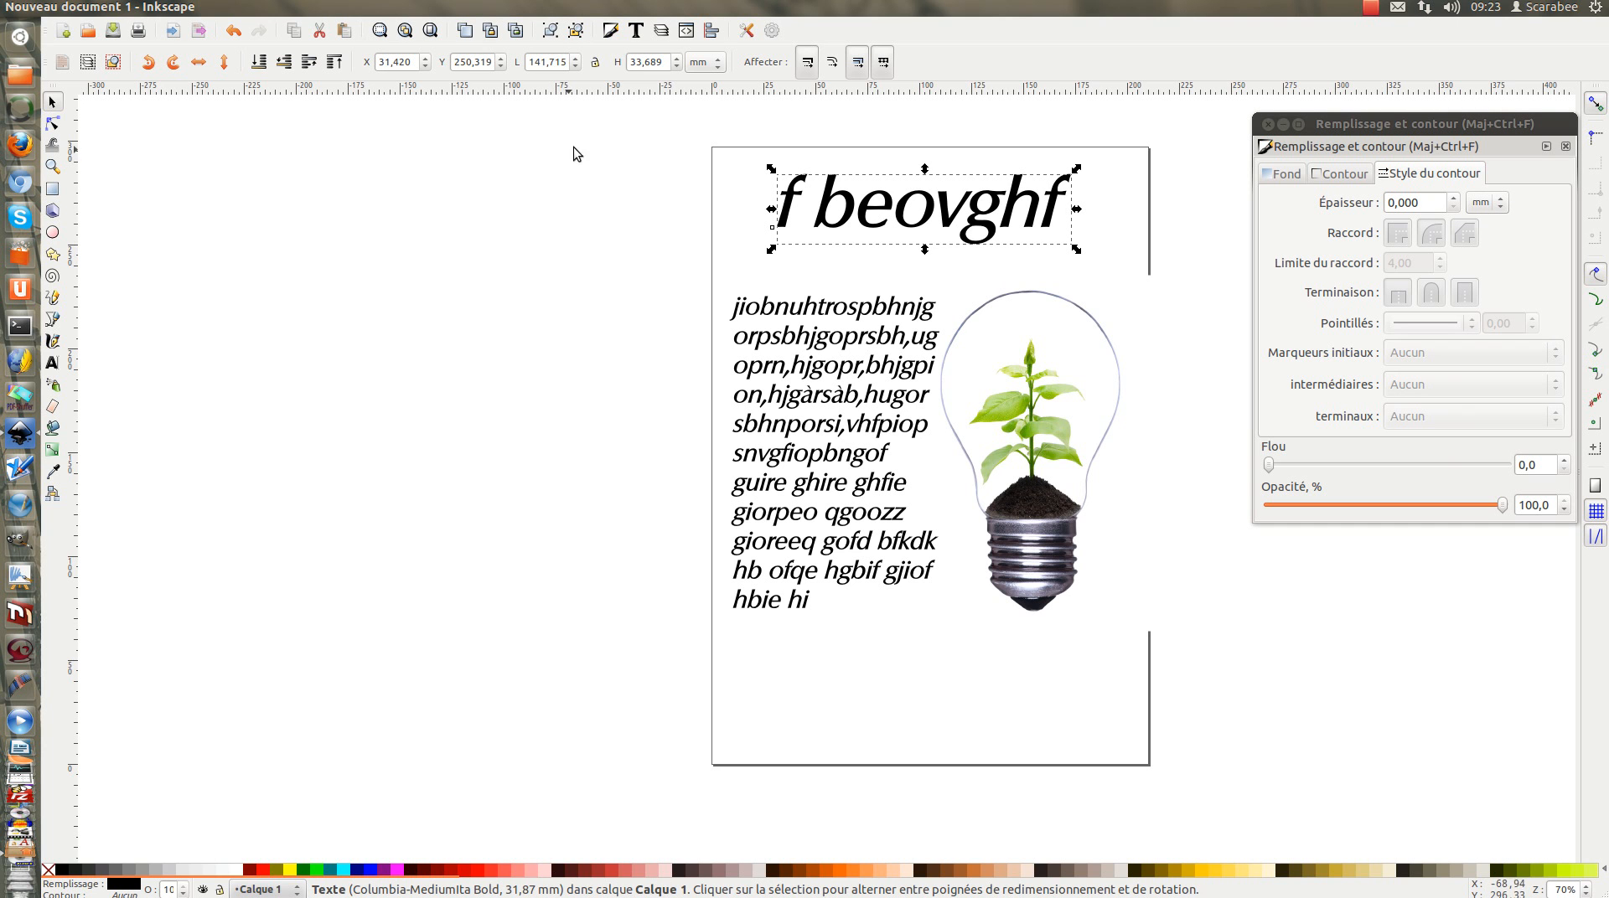
left_click_drag(579, 146, 1218, 651)
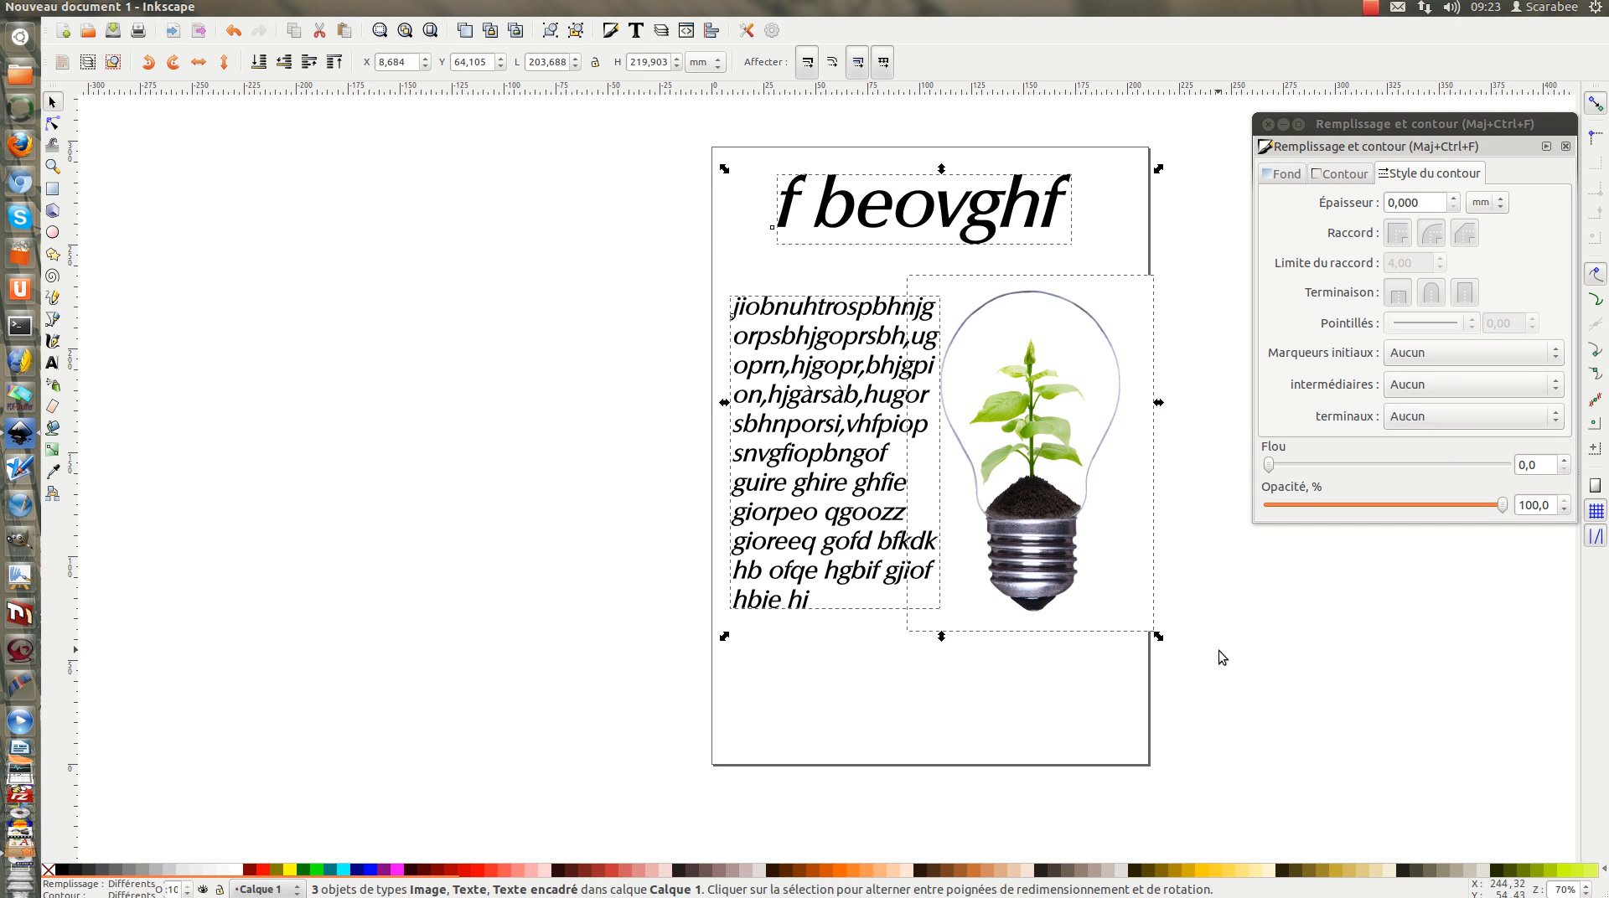
key("Delete")
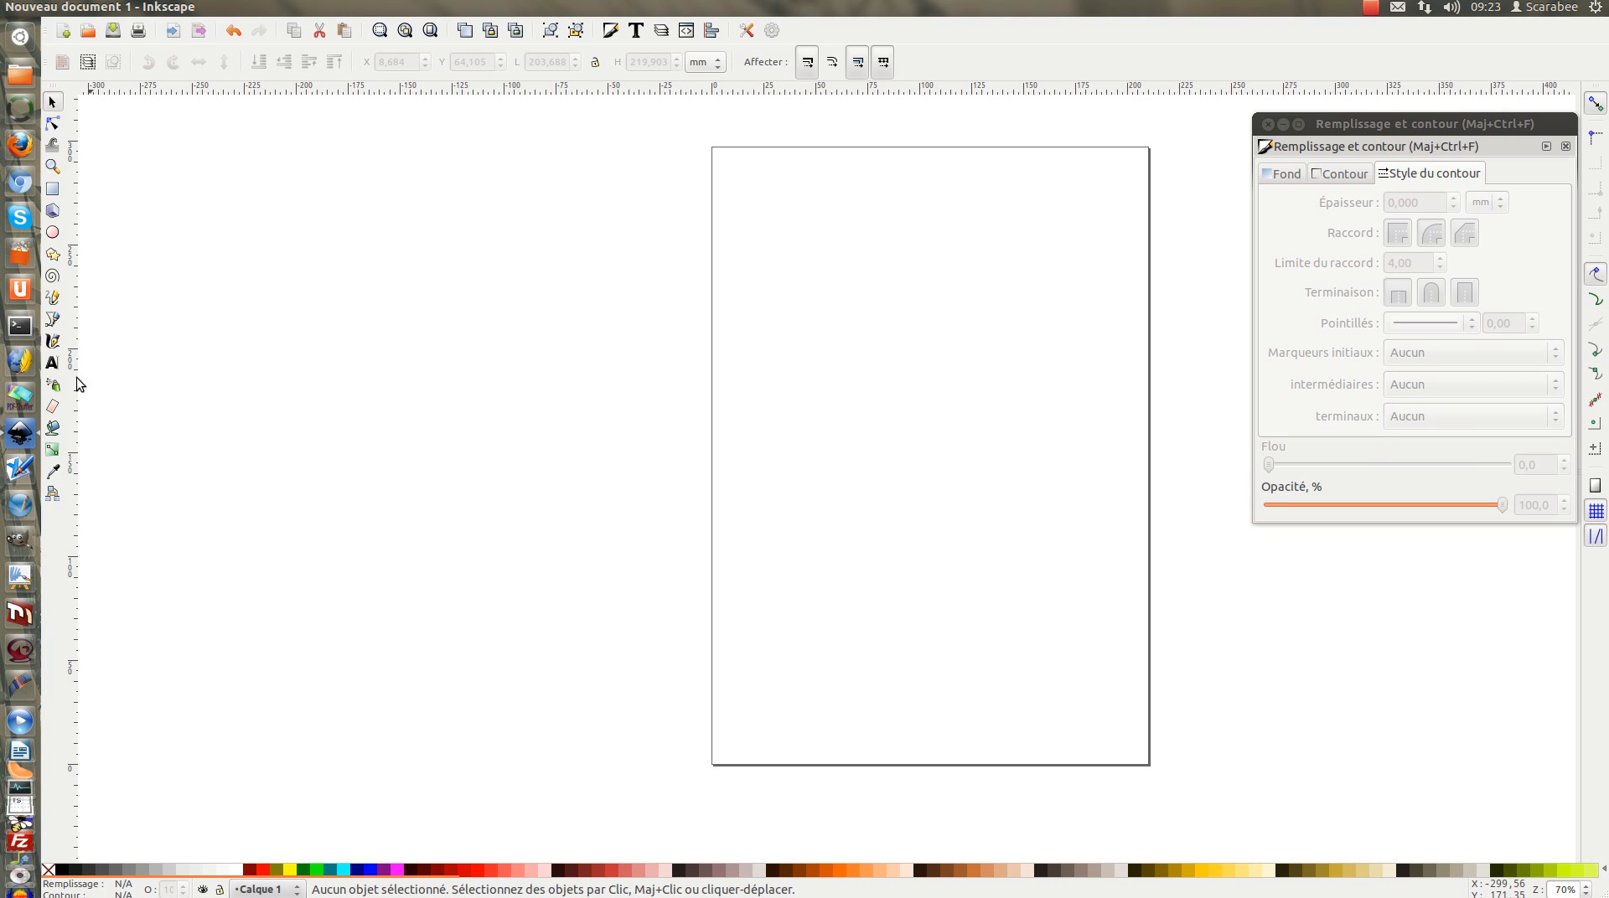
Draw a rectangle about 148 by 189 mm on the page, with 100% opacity and no outline
left_click(52, 189)
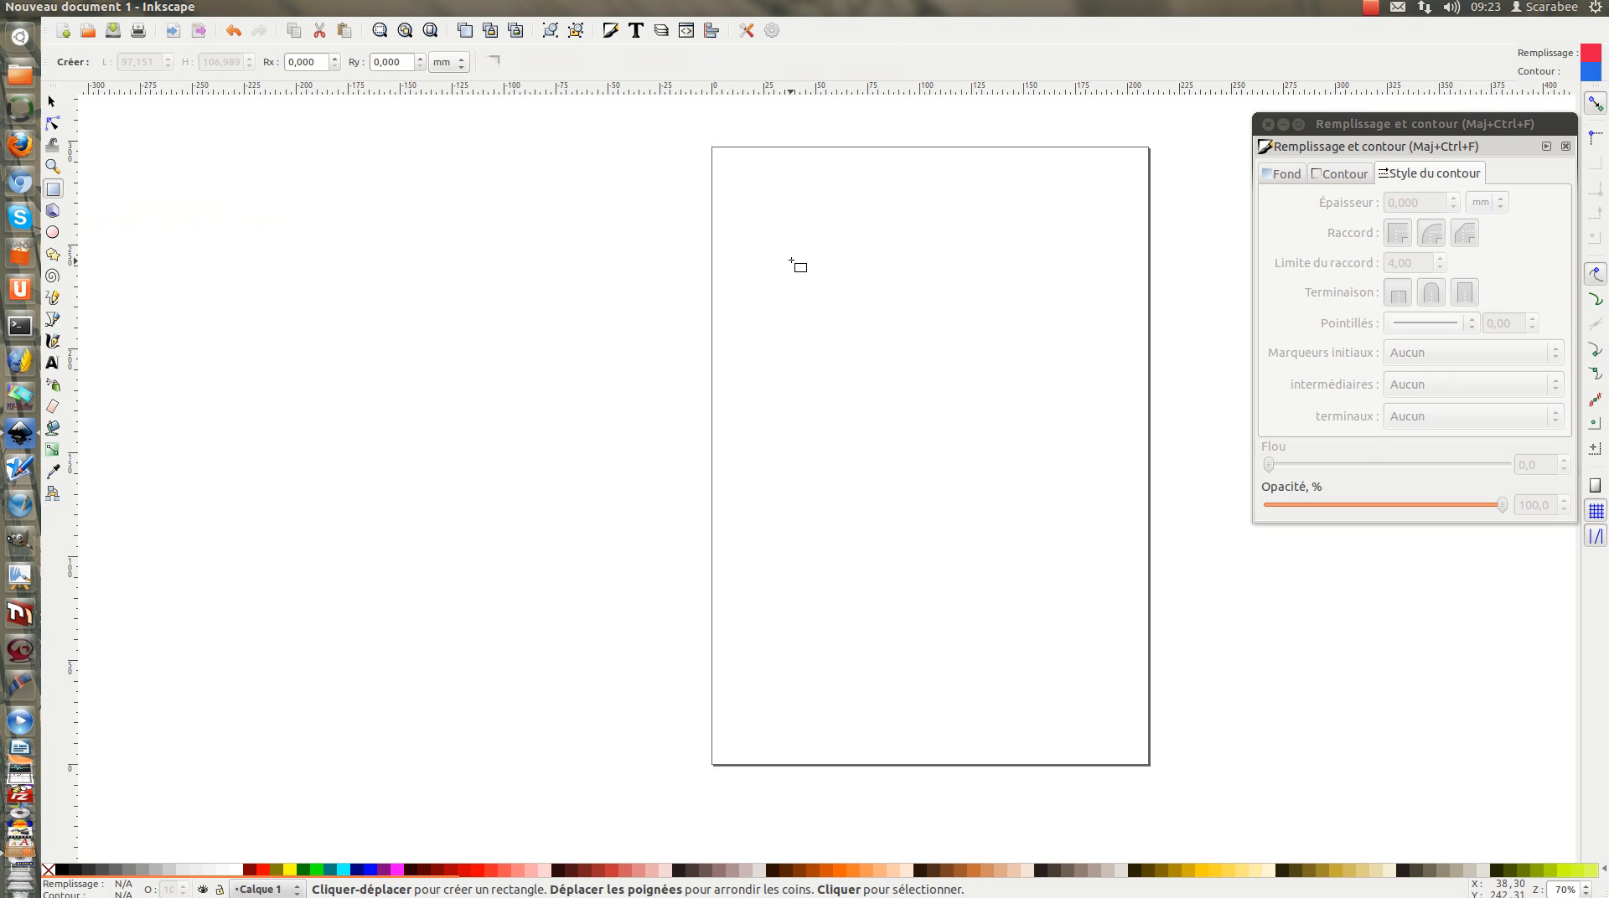
mouse_move(790, 261)
left_mouse_down()
mouse_move(859, 458)
mouse_move(1059, 578)
mouse_move(1089, 664)
mouse_move(1093, 634)
mouse_move(1099, 655)
left_mouse_up()
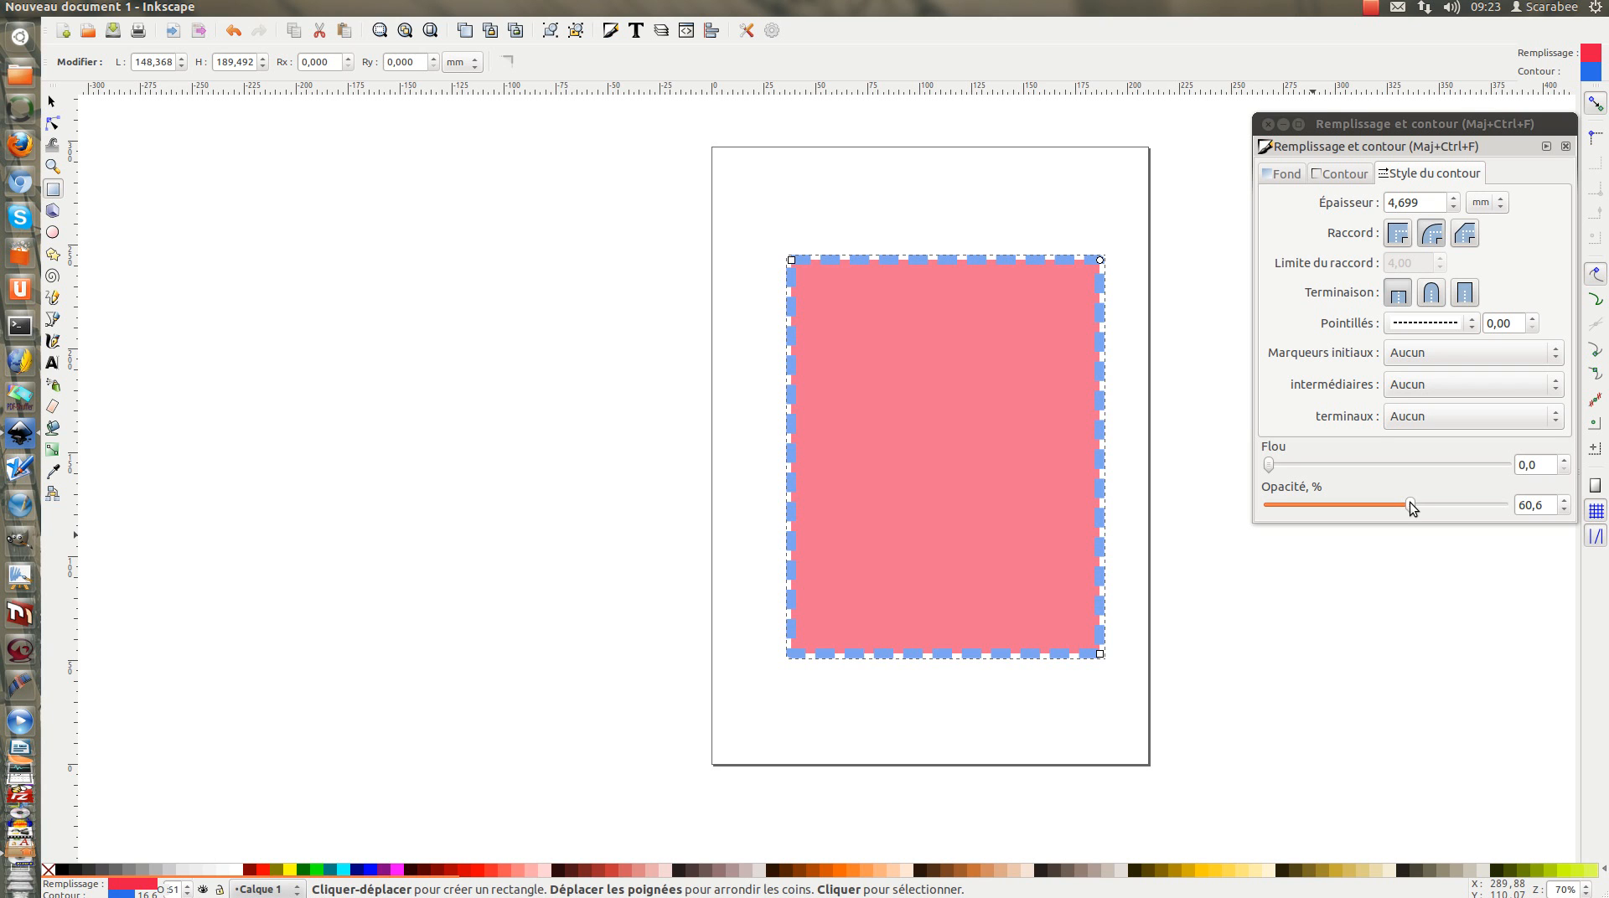
left_click_drag(1409, 502, 1493, 510)
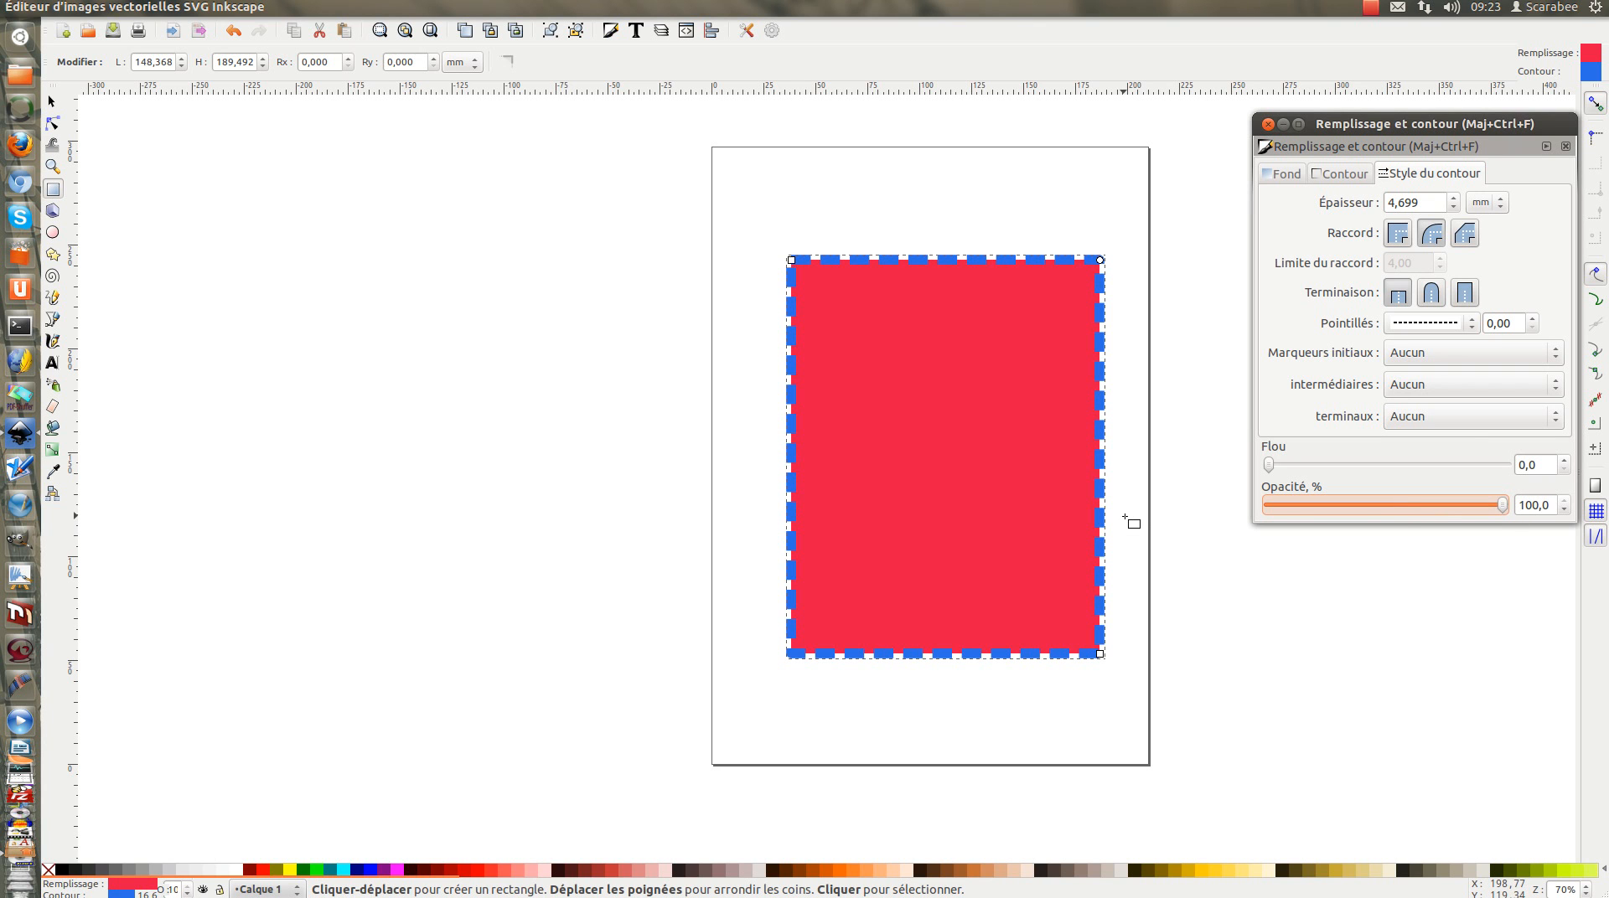
left_click(1344, 174)
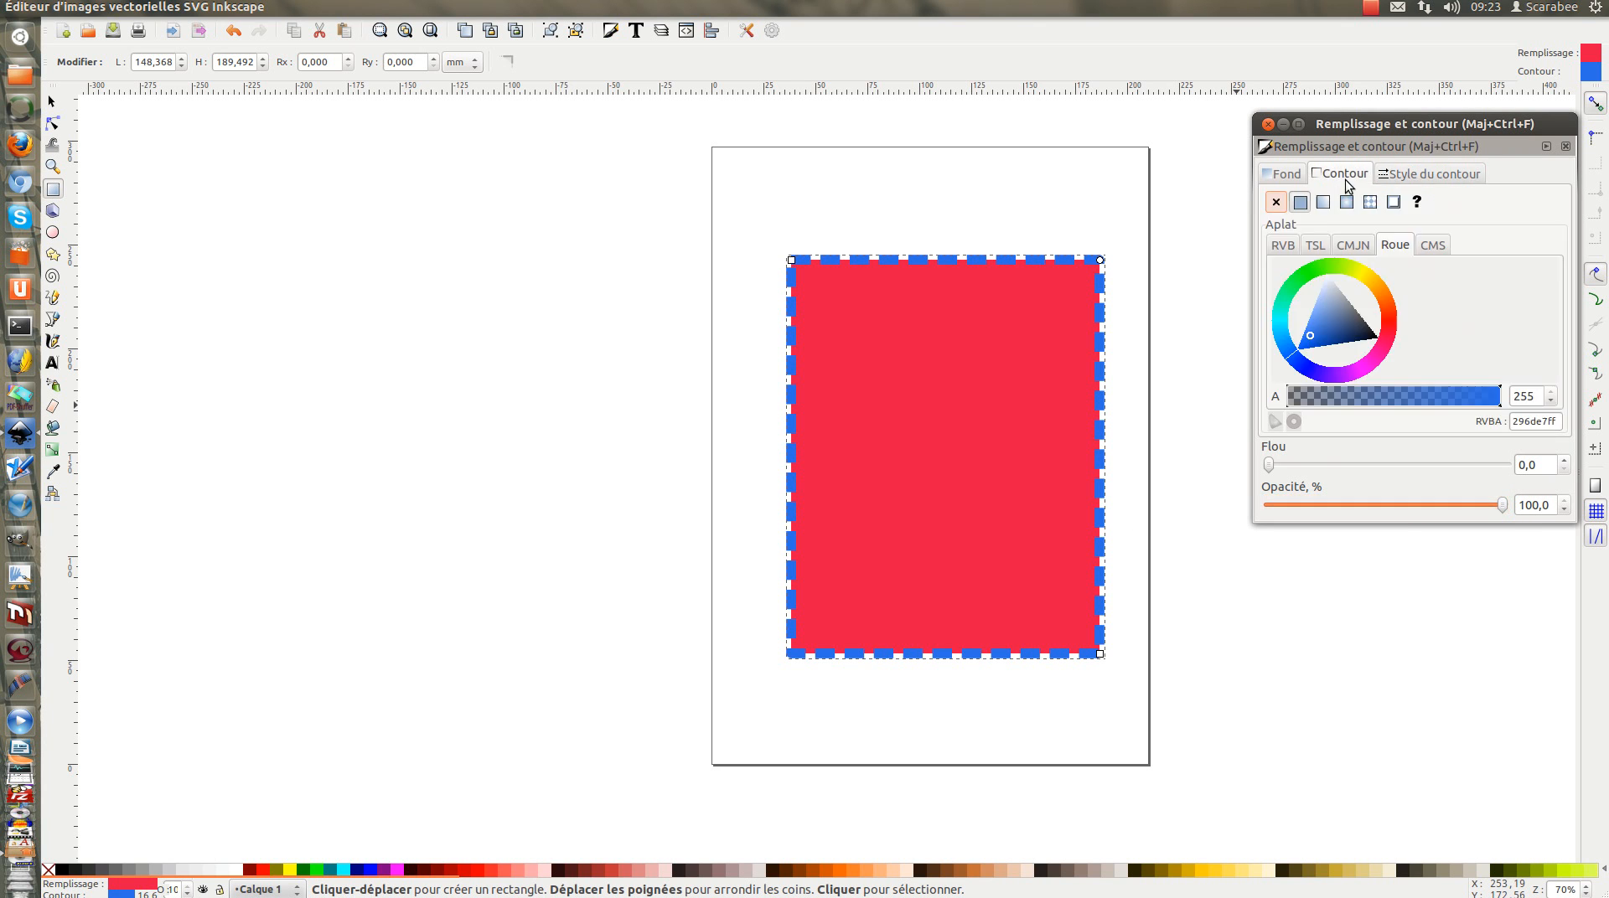
left_click(1276, 203)
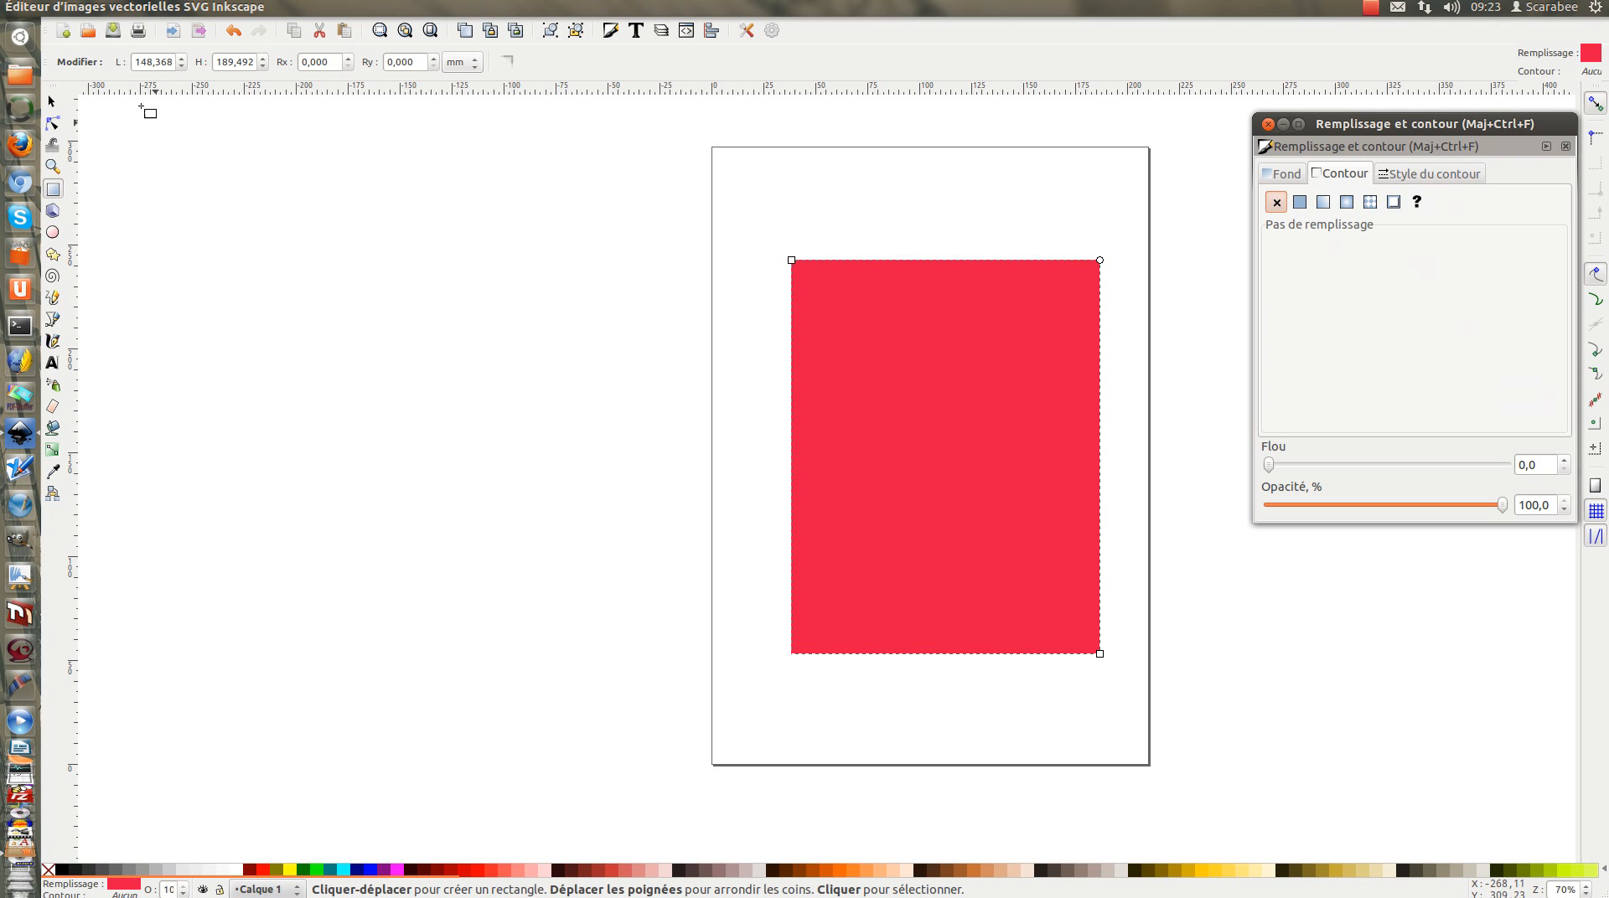
Shrink the red rectangle to about 138 by 176 mm and reposition it near the middle of the page
left_click(51, 103)
left_click_drag(949, 474, 929, 469)
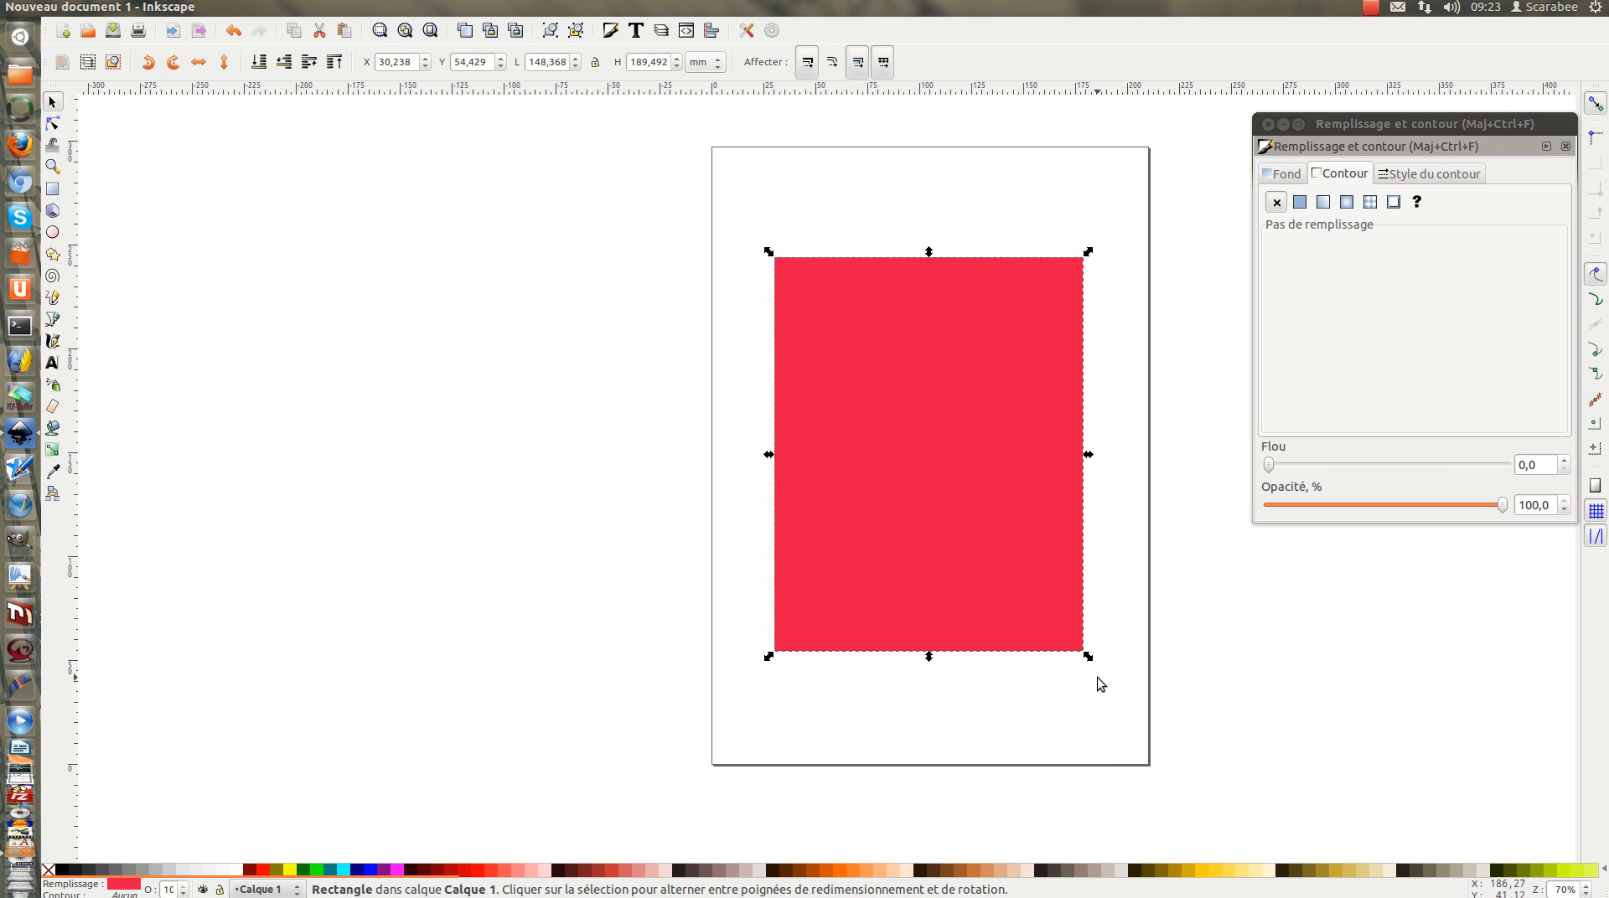
left_click_drag(1089, 660, 1072, 625)
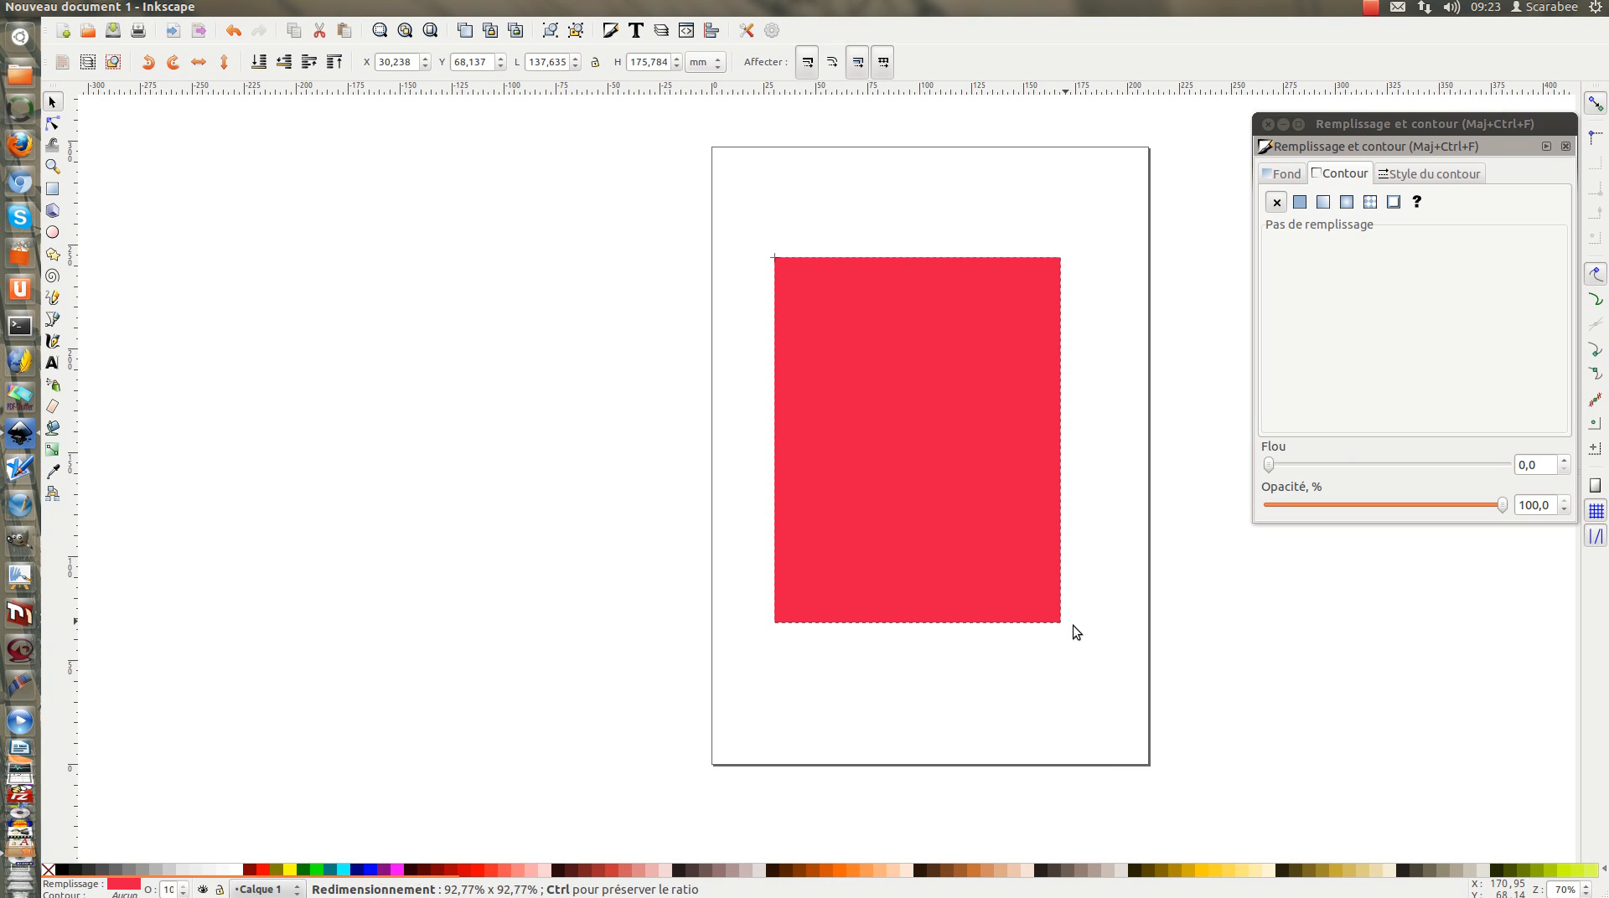
left_click_drag(913, 459, 934, 466)
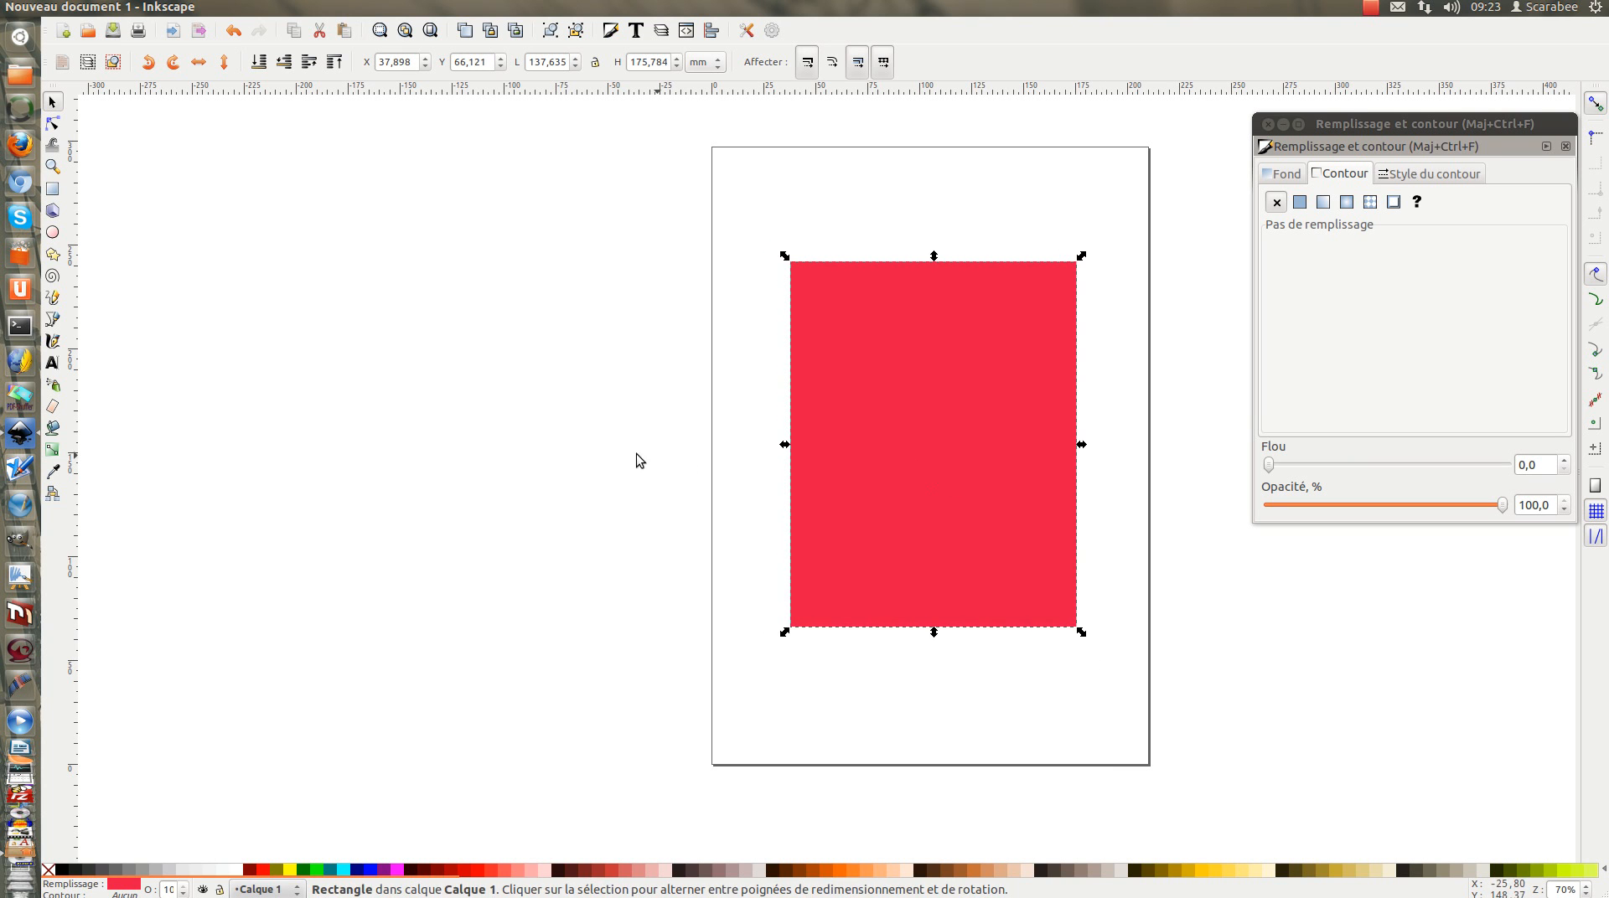
left_click(561, 756)
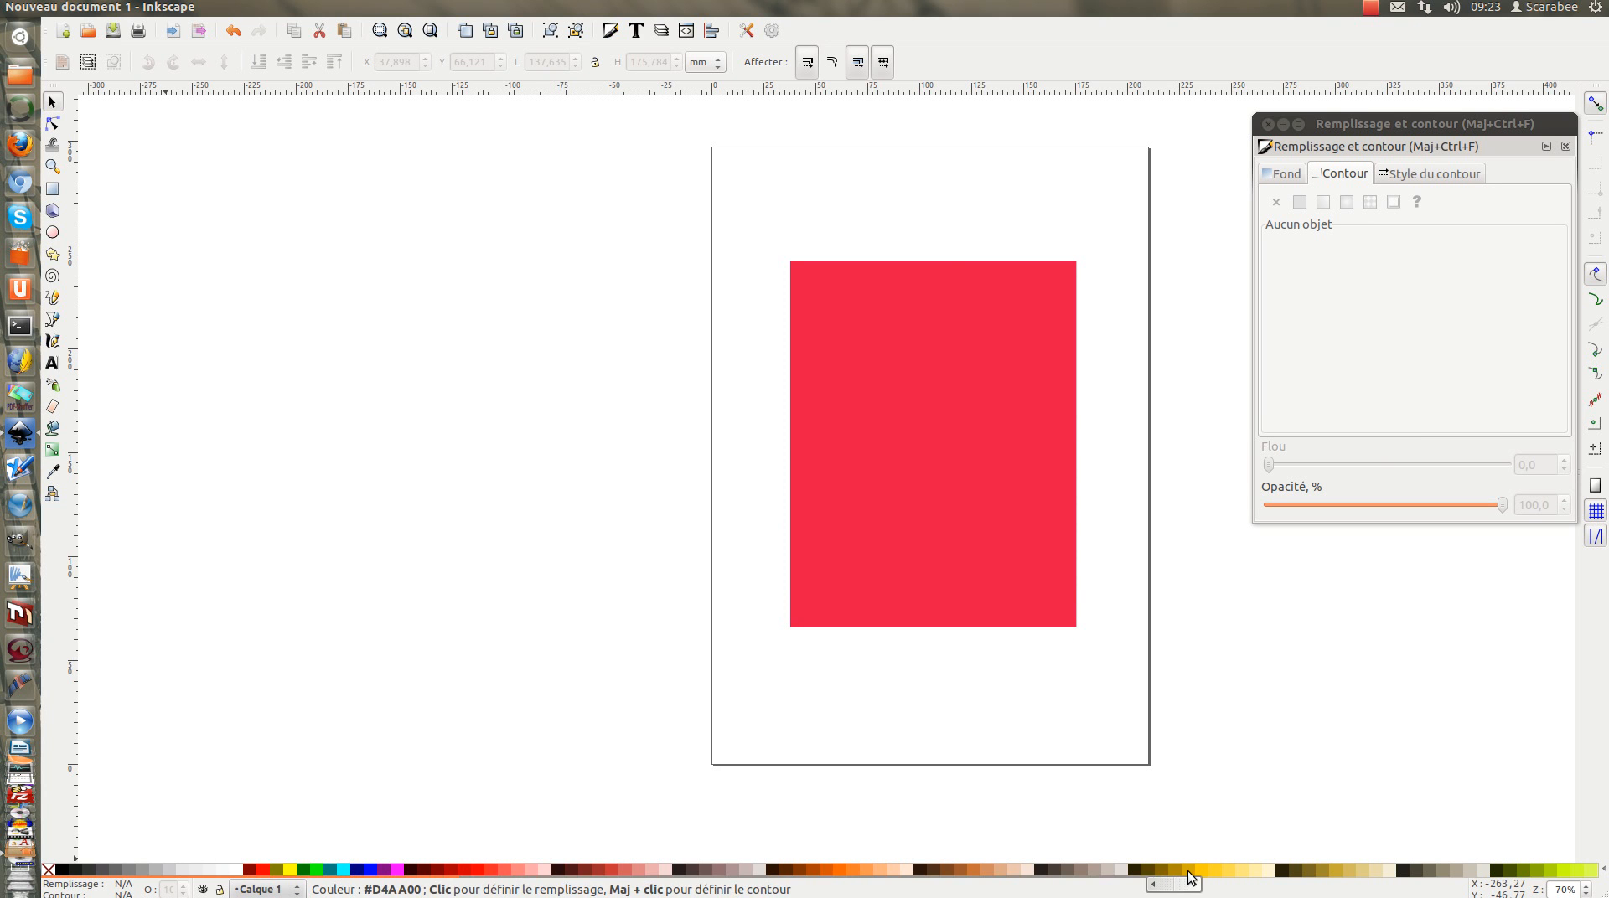
Recolour the rectangle from the colour palette, trying dark gold and lime green fills before settling on a sandy tan fill
left_click(958, 591)
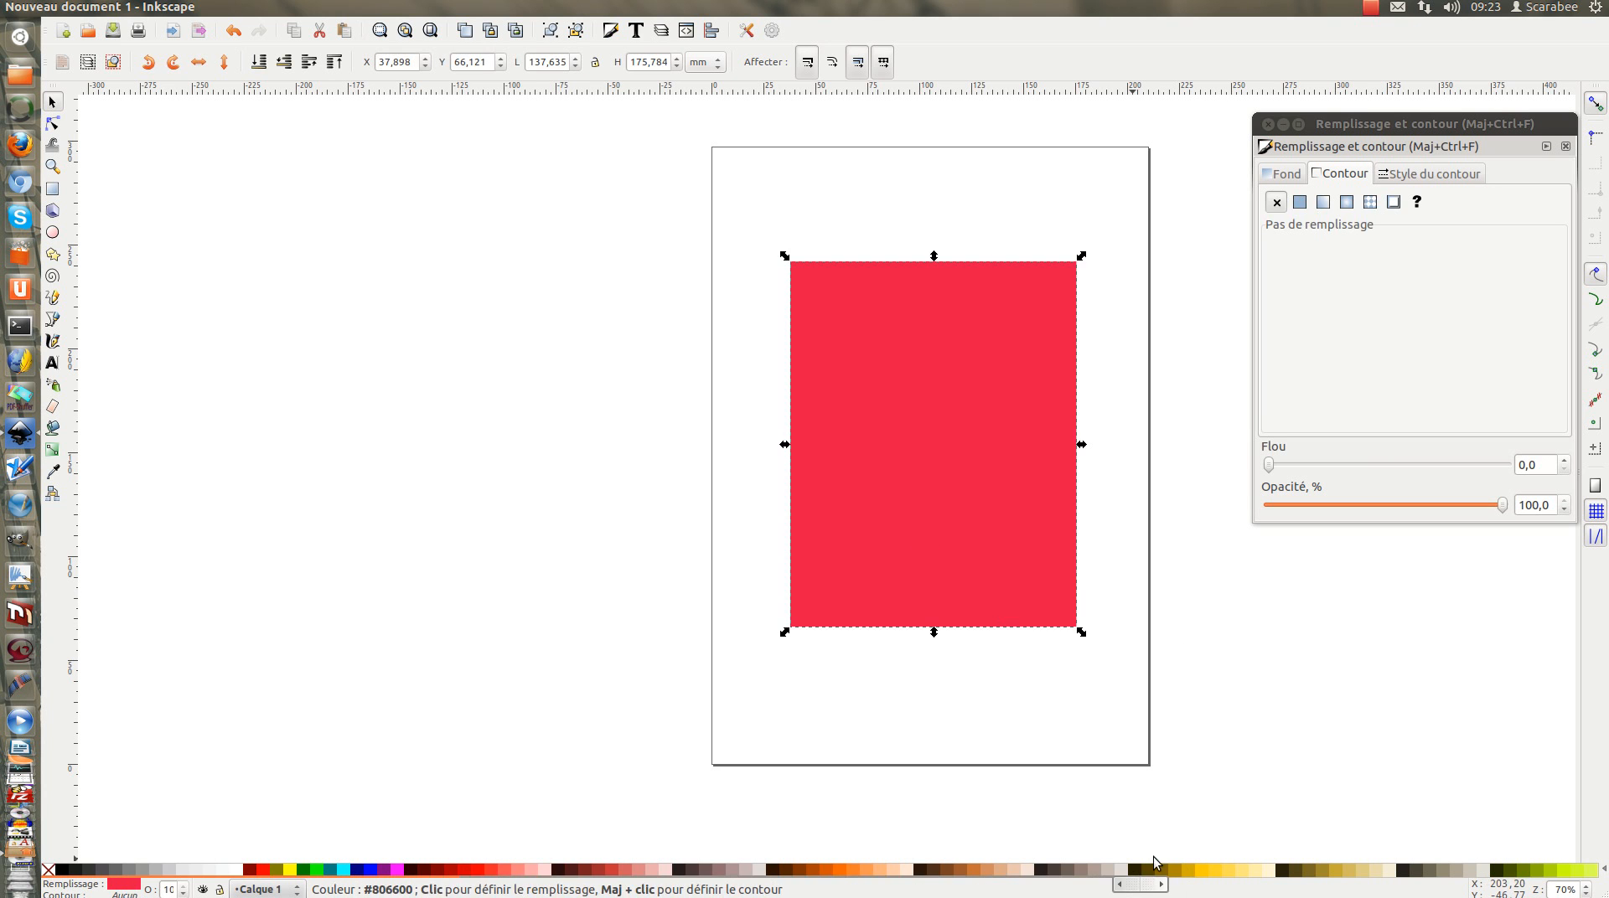
left_click(1175, 872)
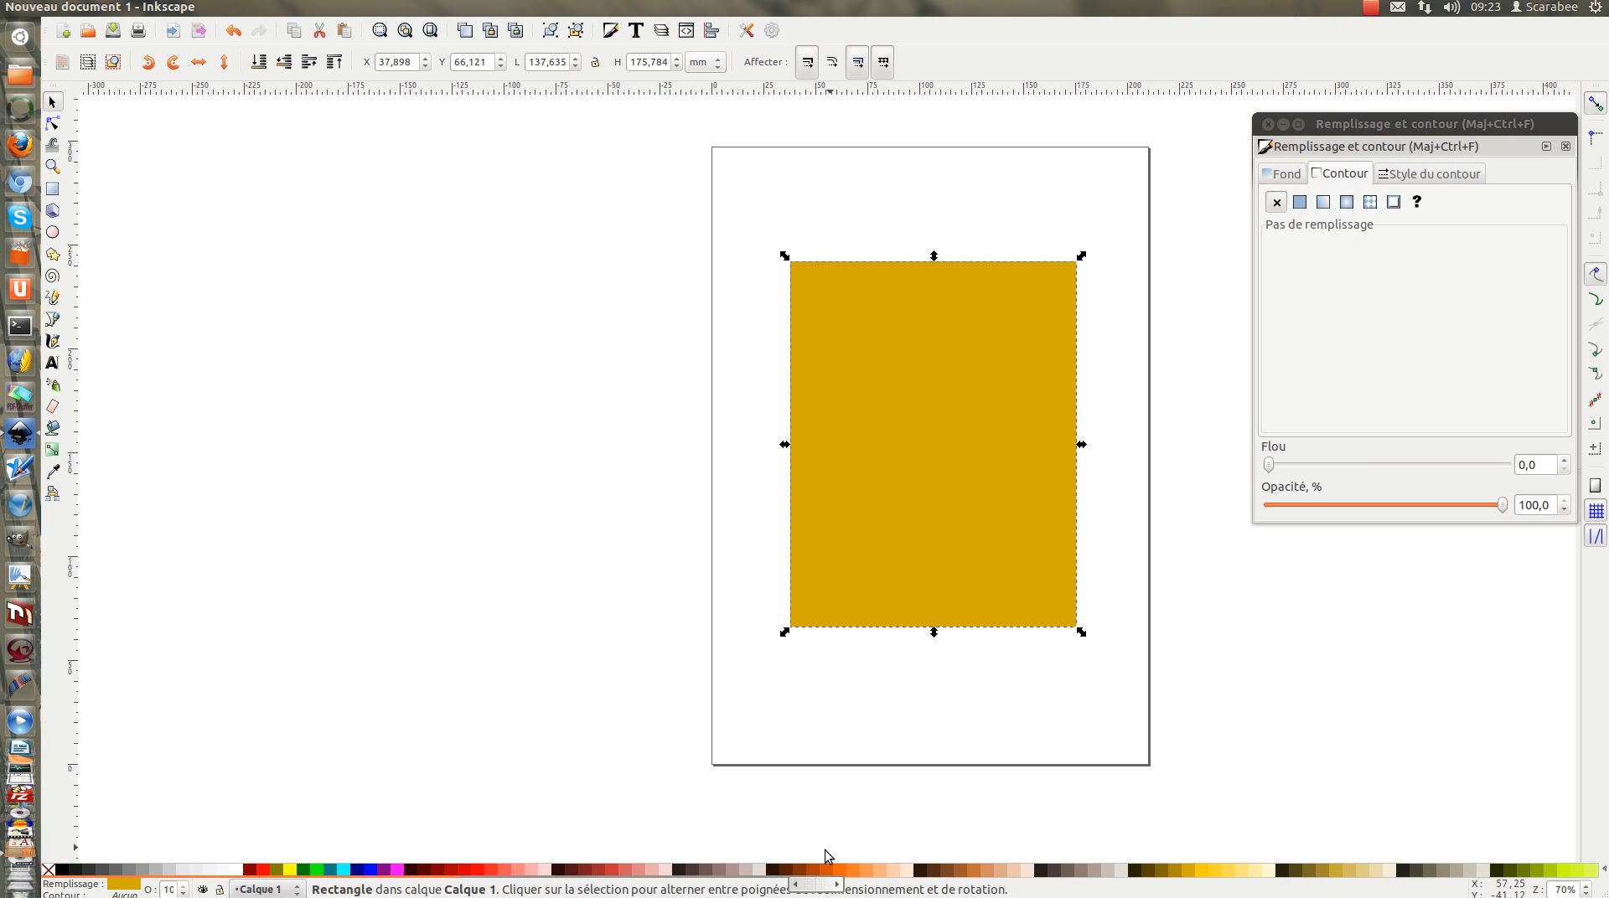
left_click(1601, 871)
left_click(1565, 884)
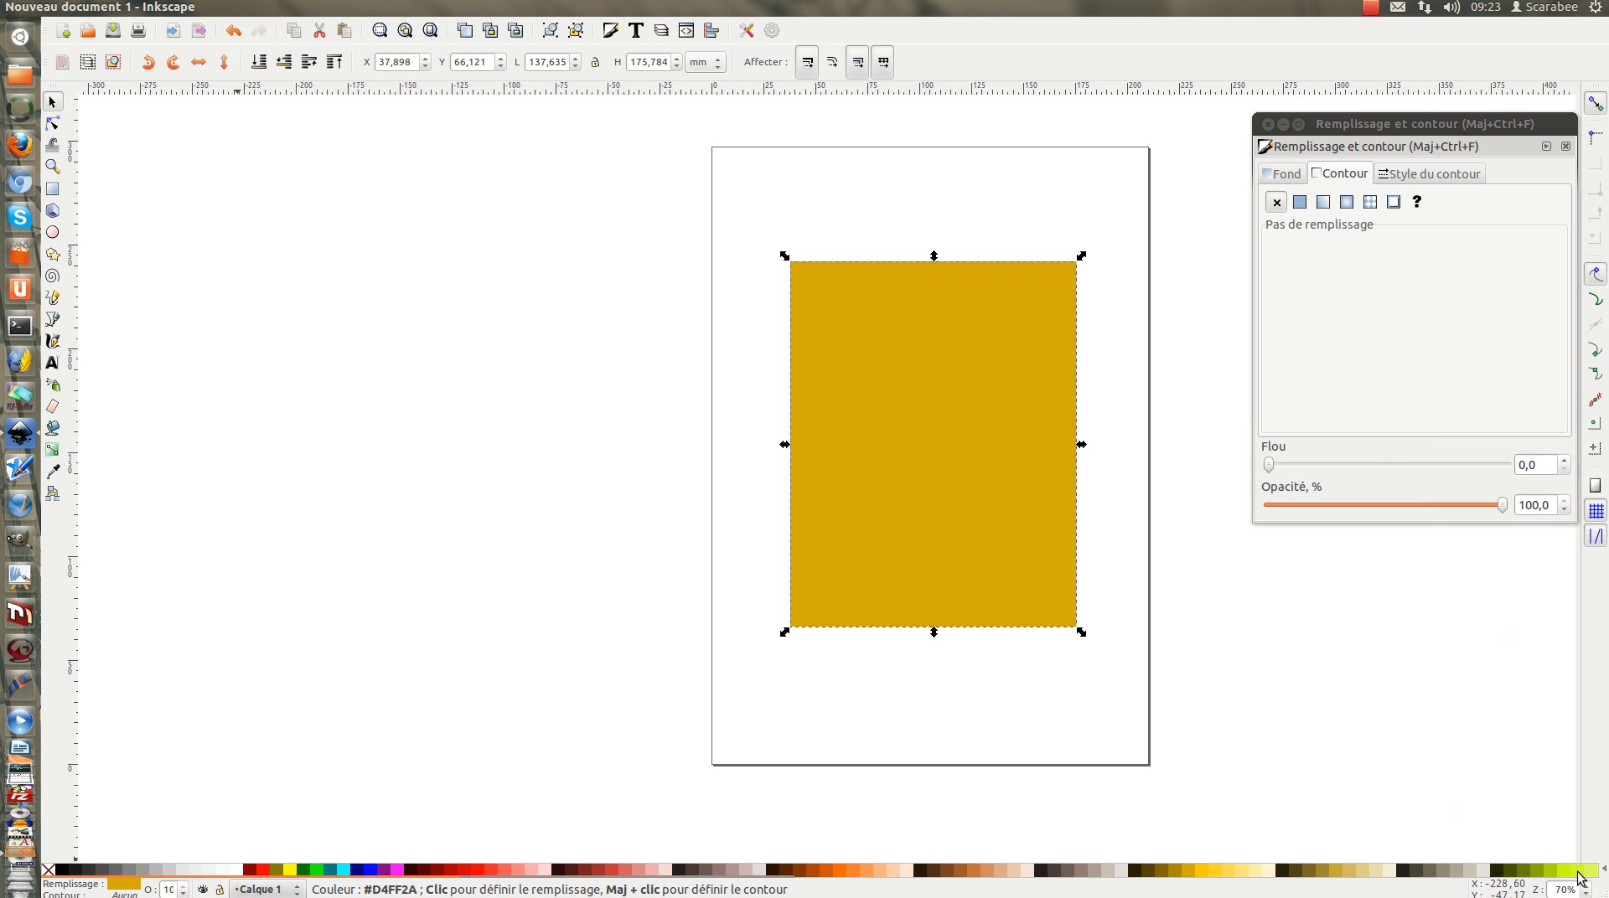
left_click_drag(1480, 888, 1575, 890)
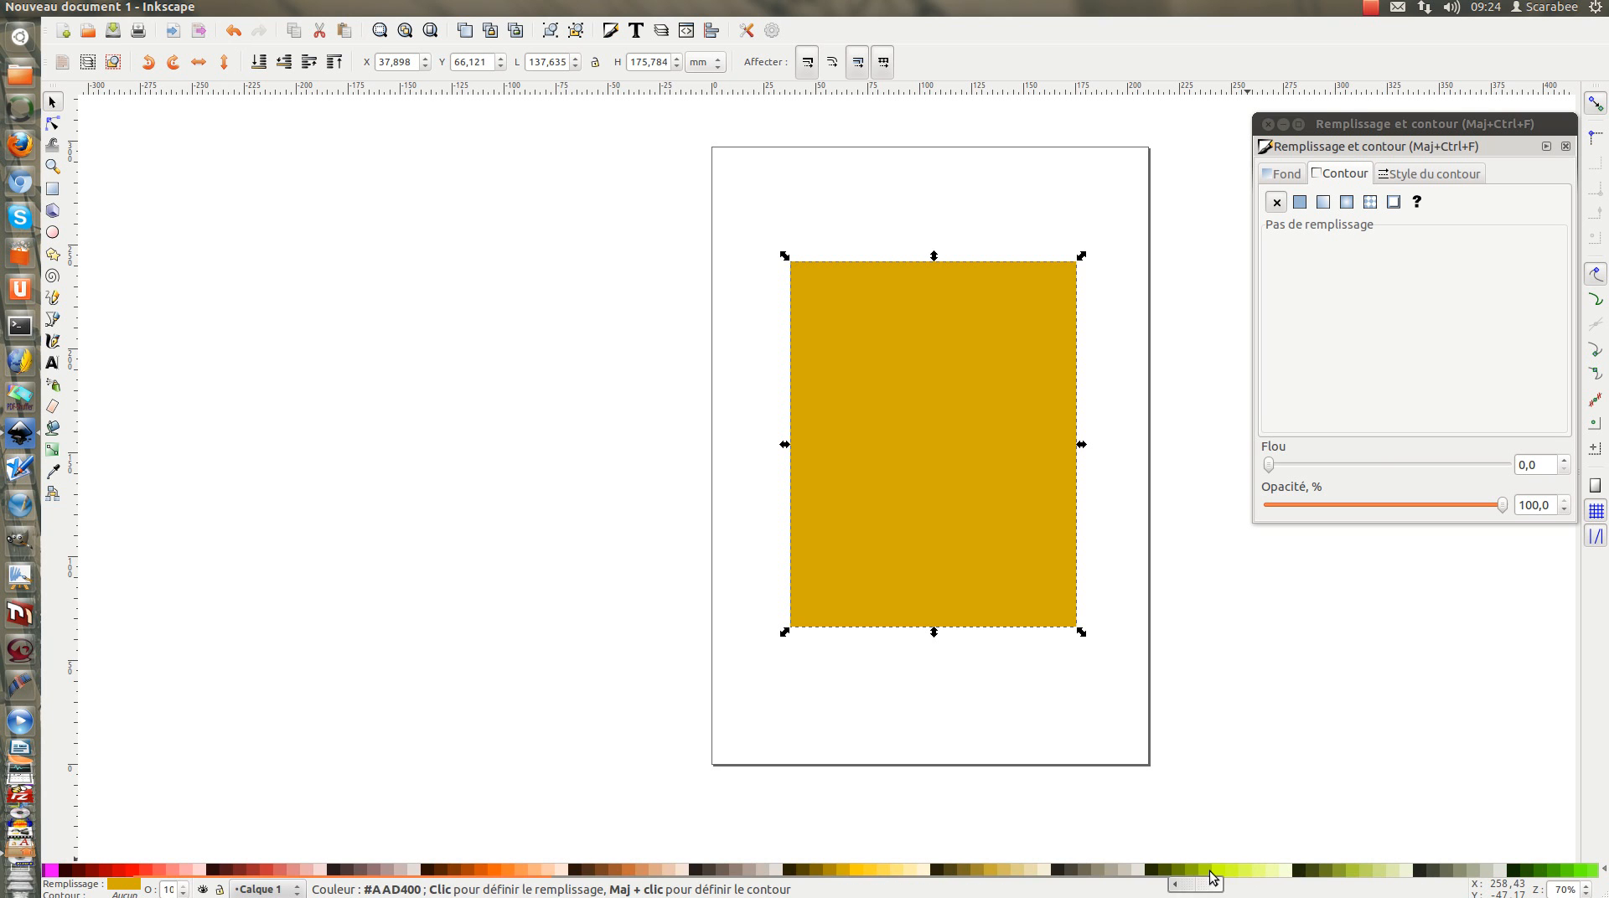
left_click(1251, 871)
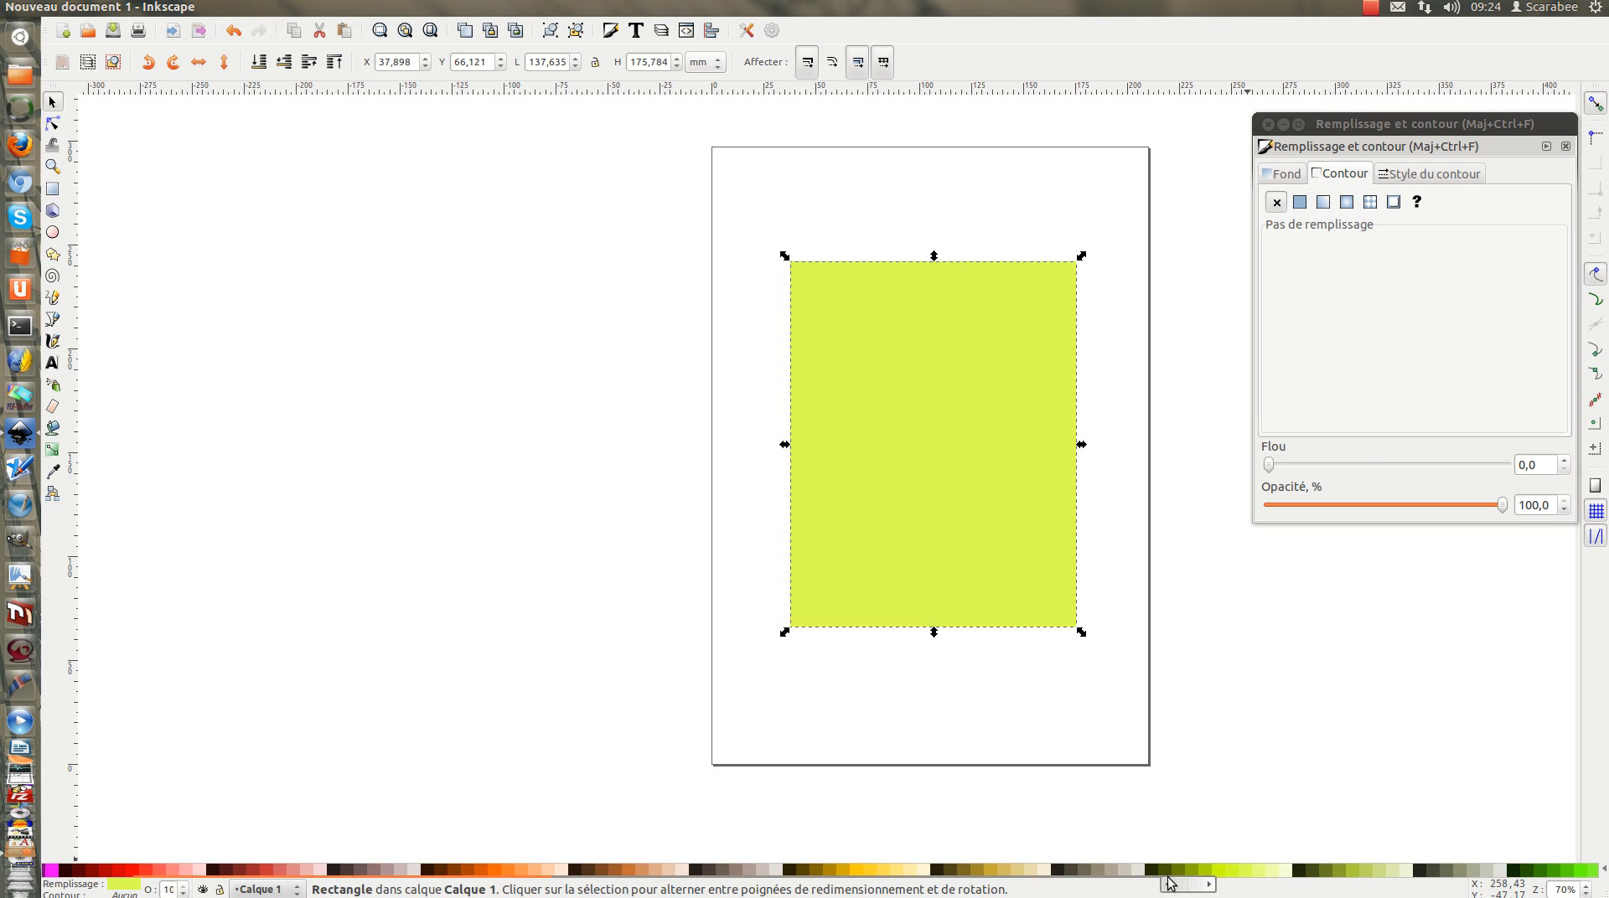
left_click(1008, 872)
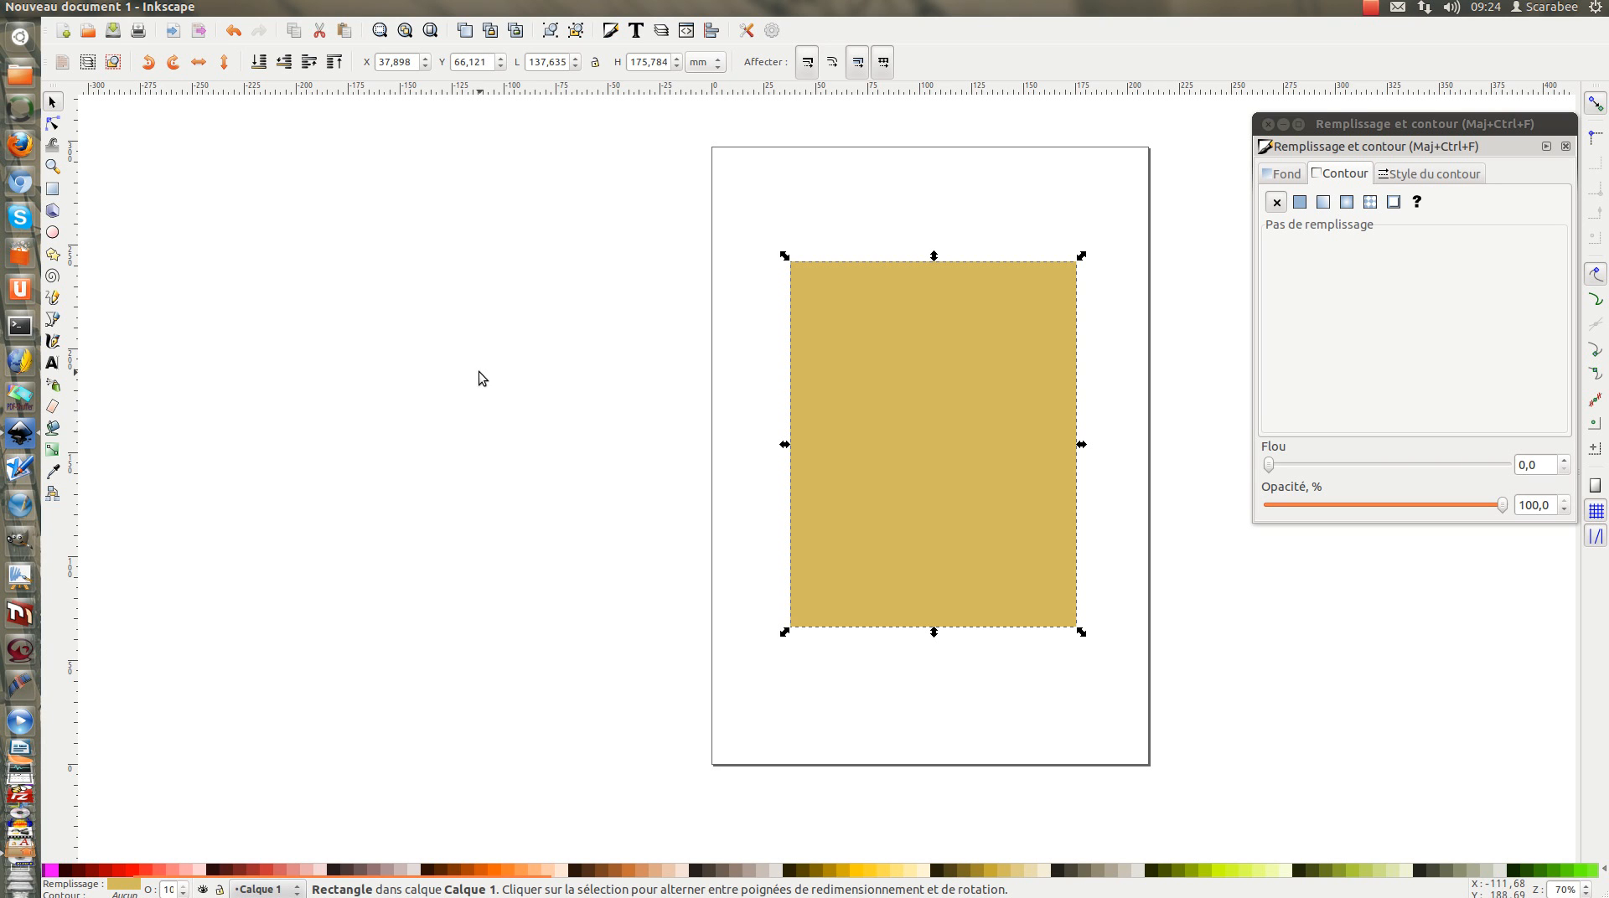
left_click(499, 359)
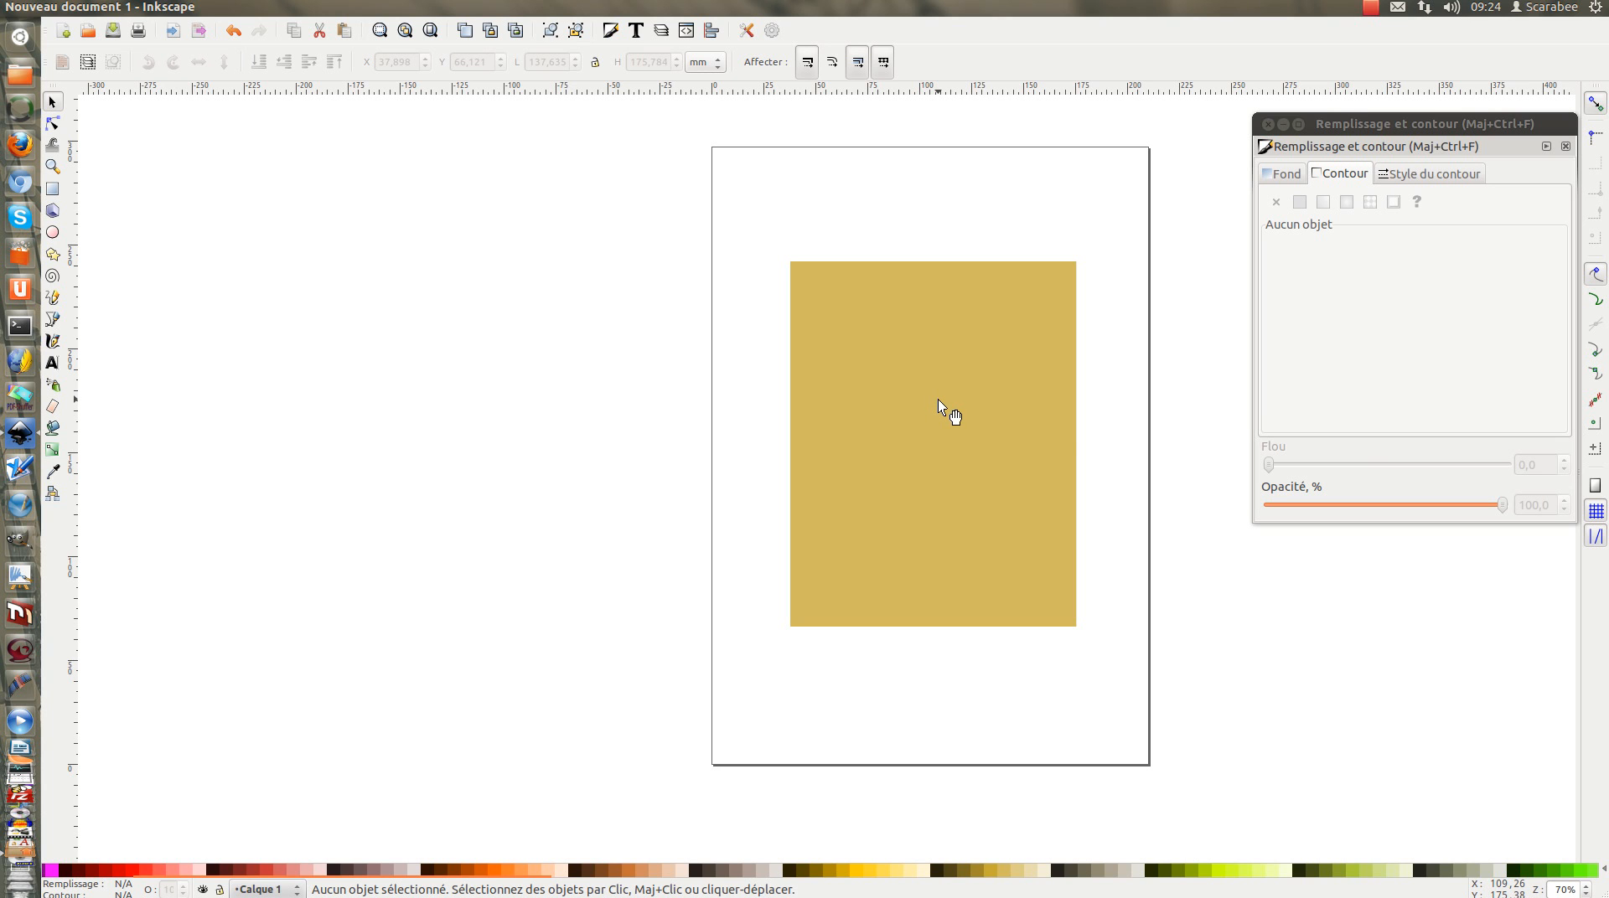
Nudge the tan rectangle slightly down and to the left on the page, and deselect it
left_click(980, 367)
left_click_drag(980, 367, 982, 384)
left_click(866, 231)
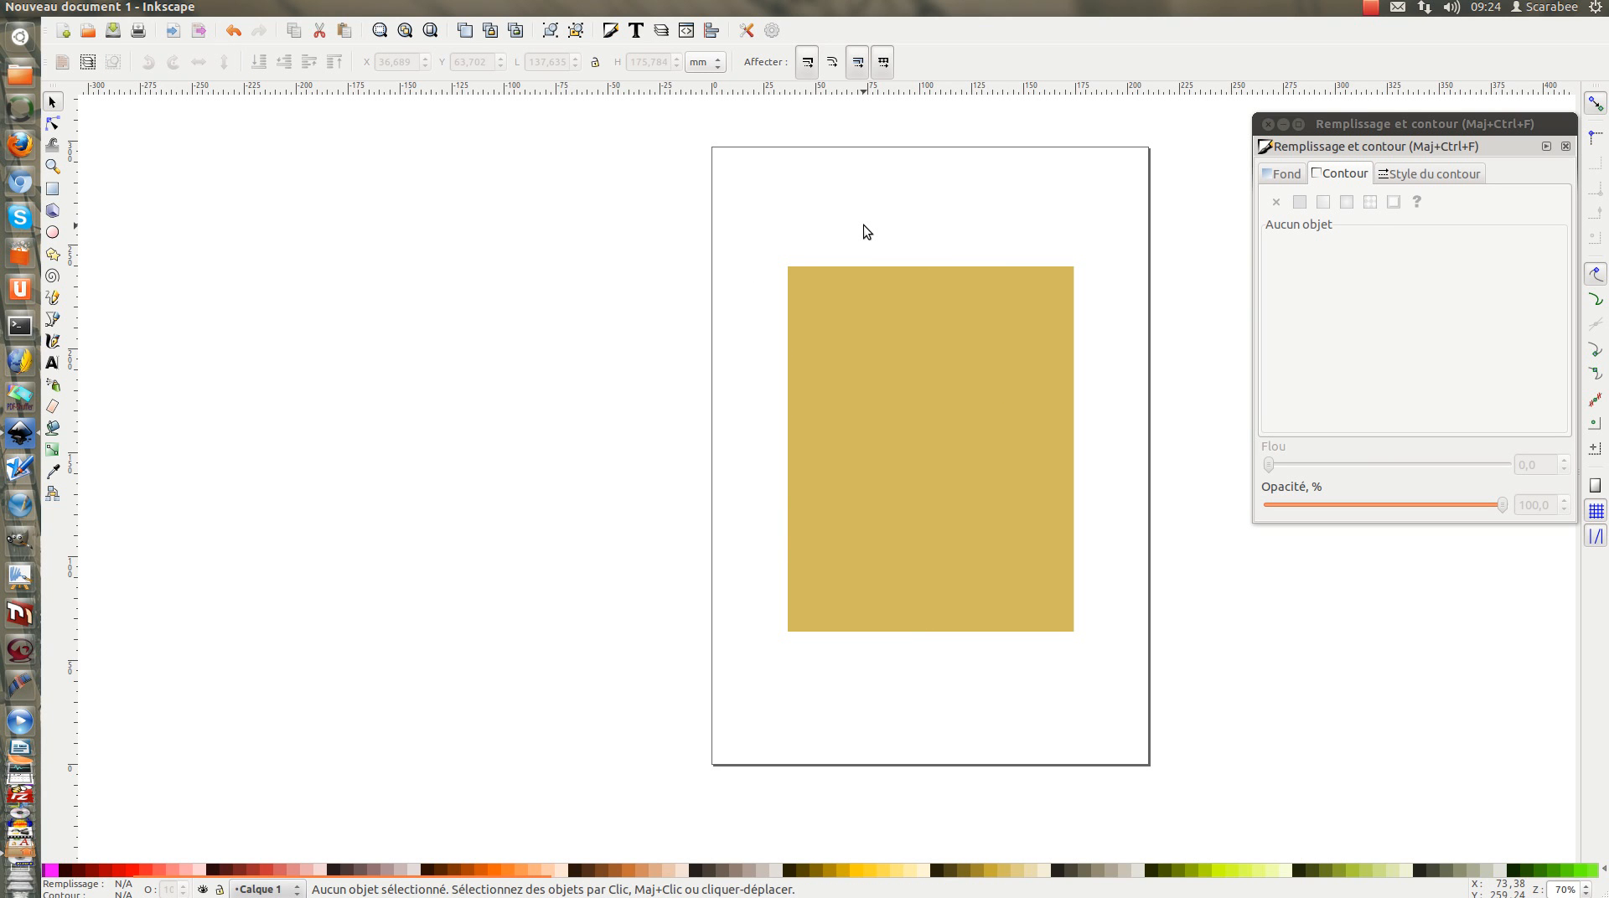
Draw a circle about 59 mm in diameter overlapping the rectangle's left edge, and deselect it
left_click(52, 232)
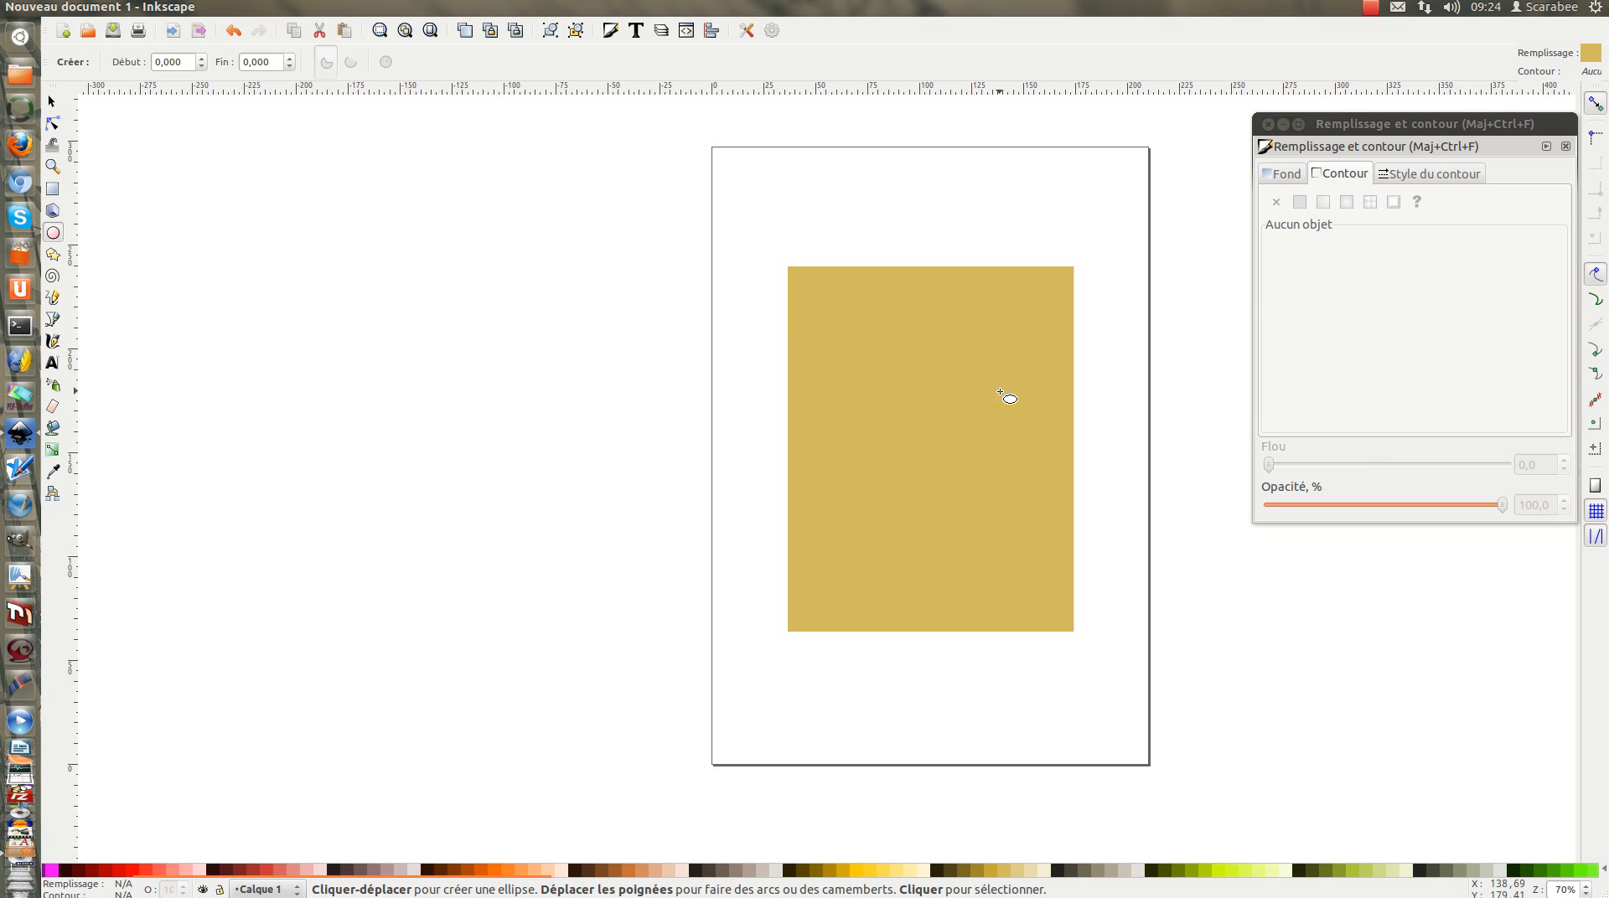
left_click_drag(757, 318, 887, 461)
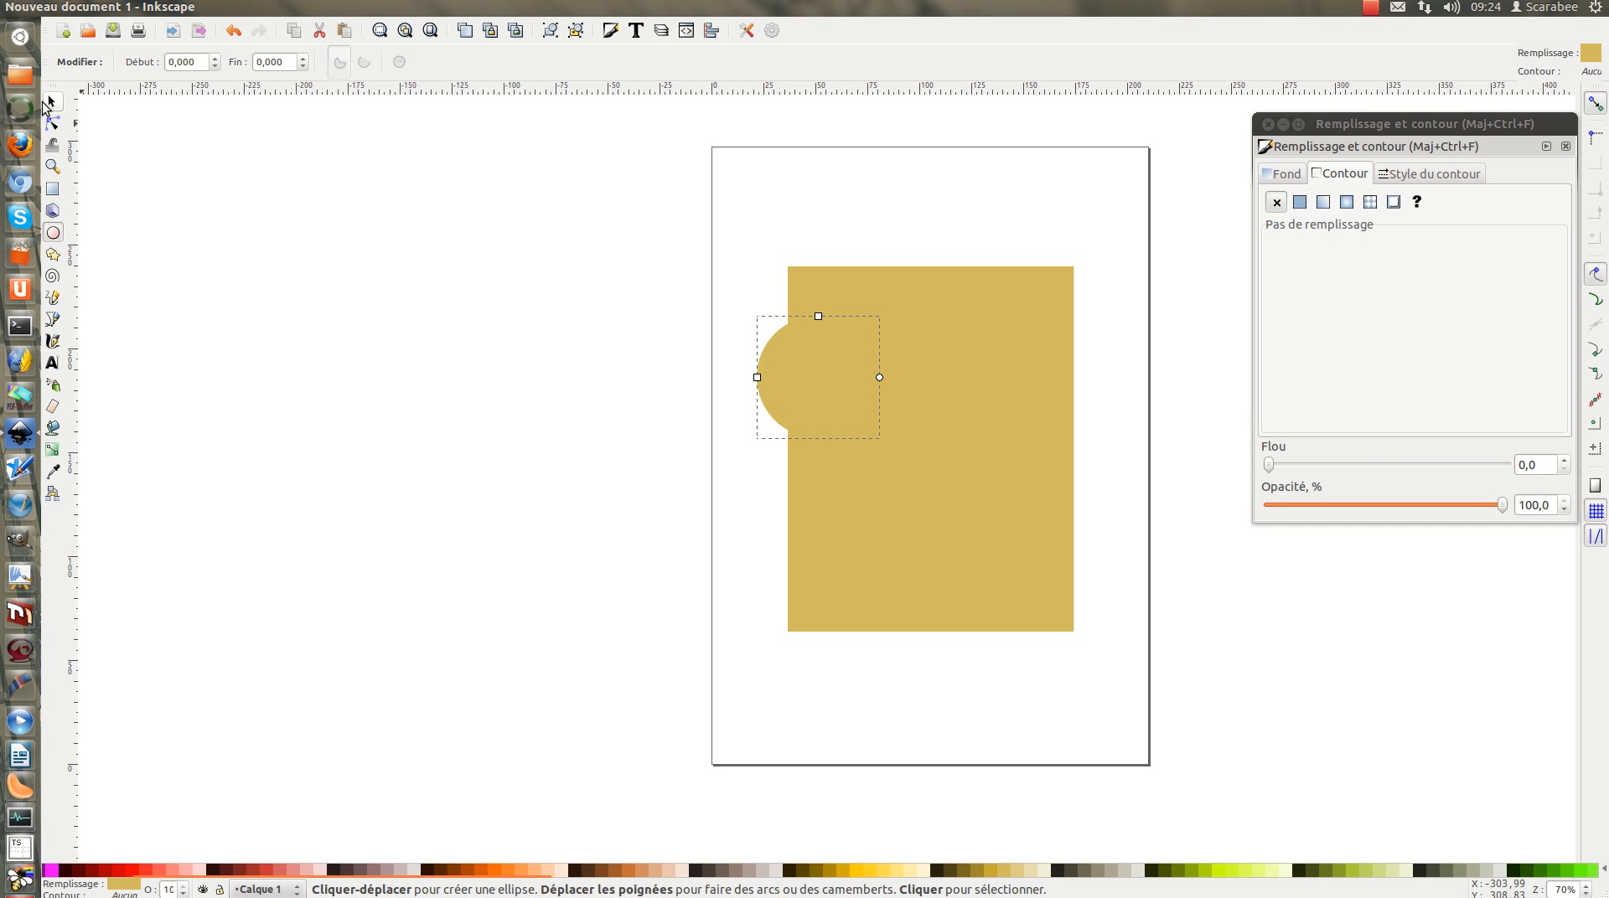
left_click(52, 102)
left_click(594, 316)
Position the circle so it straddles the upper part of the rectangle's left edge, and fill it with orange
left_click_drag(792, 369, 627, 188)
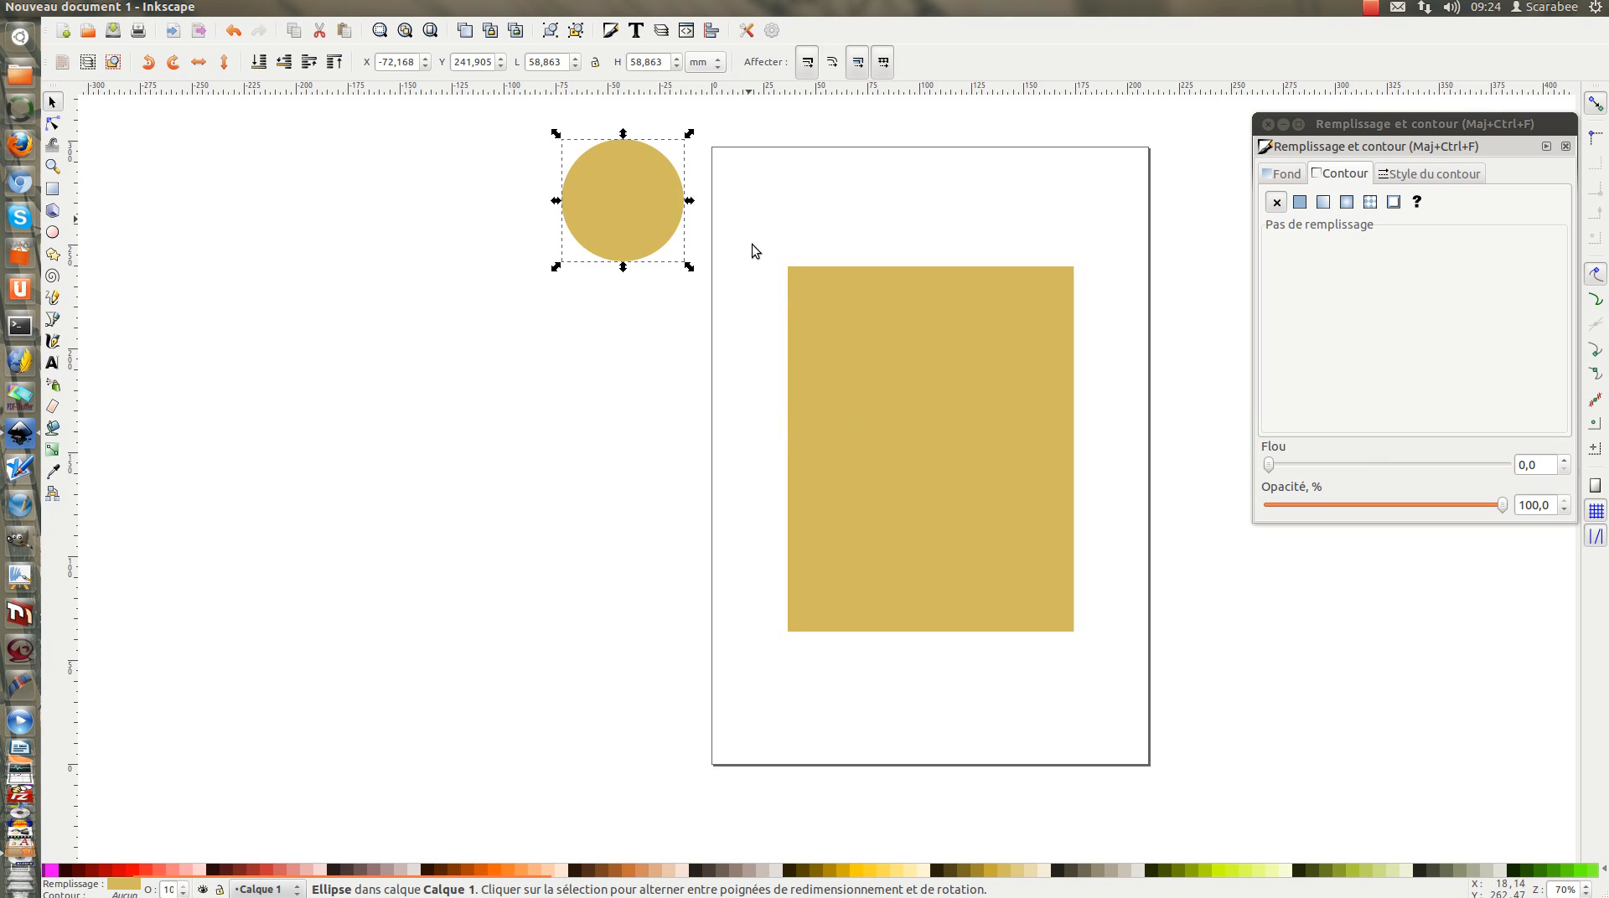
left_click_drag(618, 182, 785, 348)
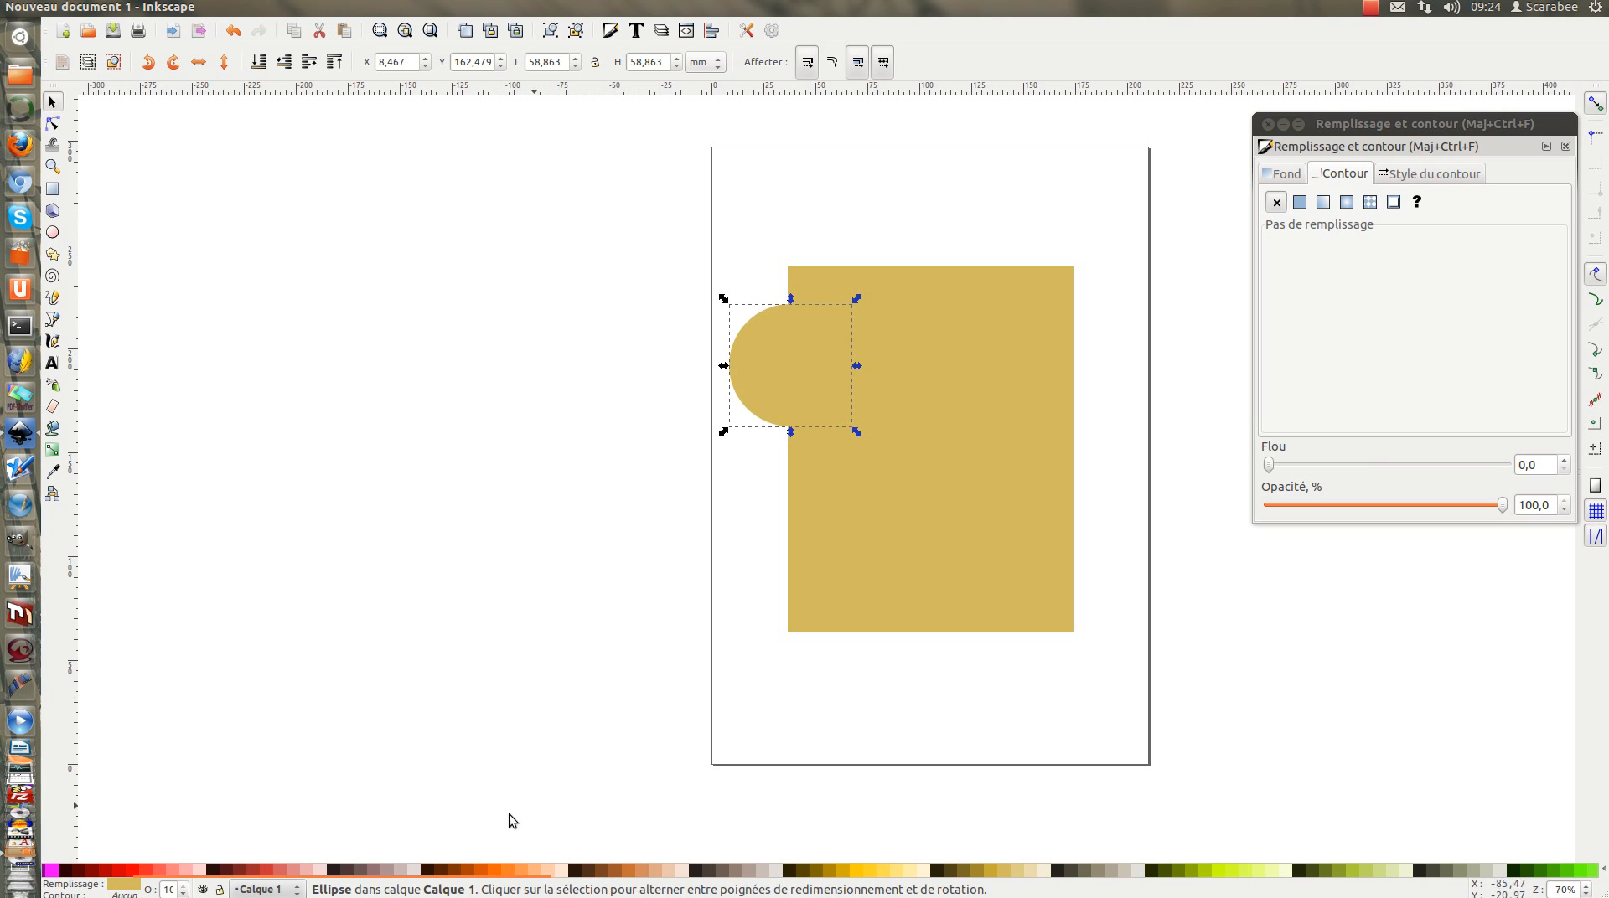
left_click(496, 870)
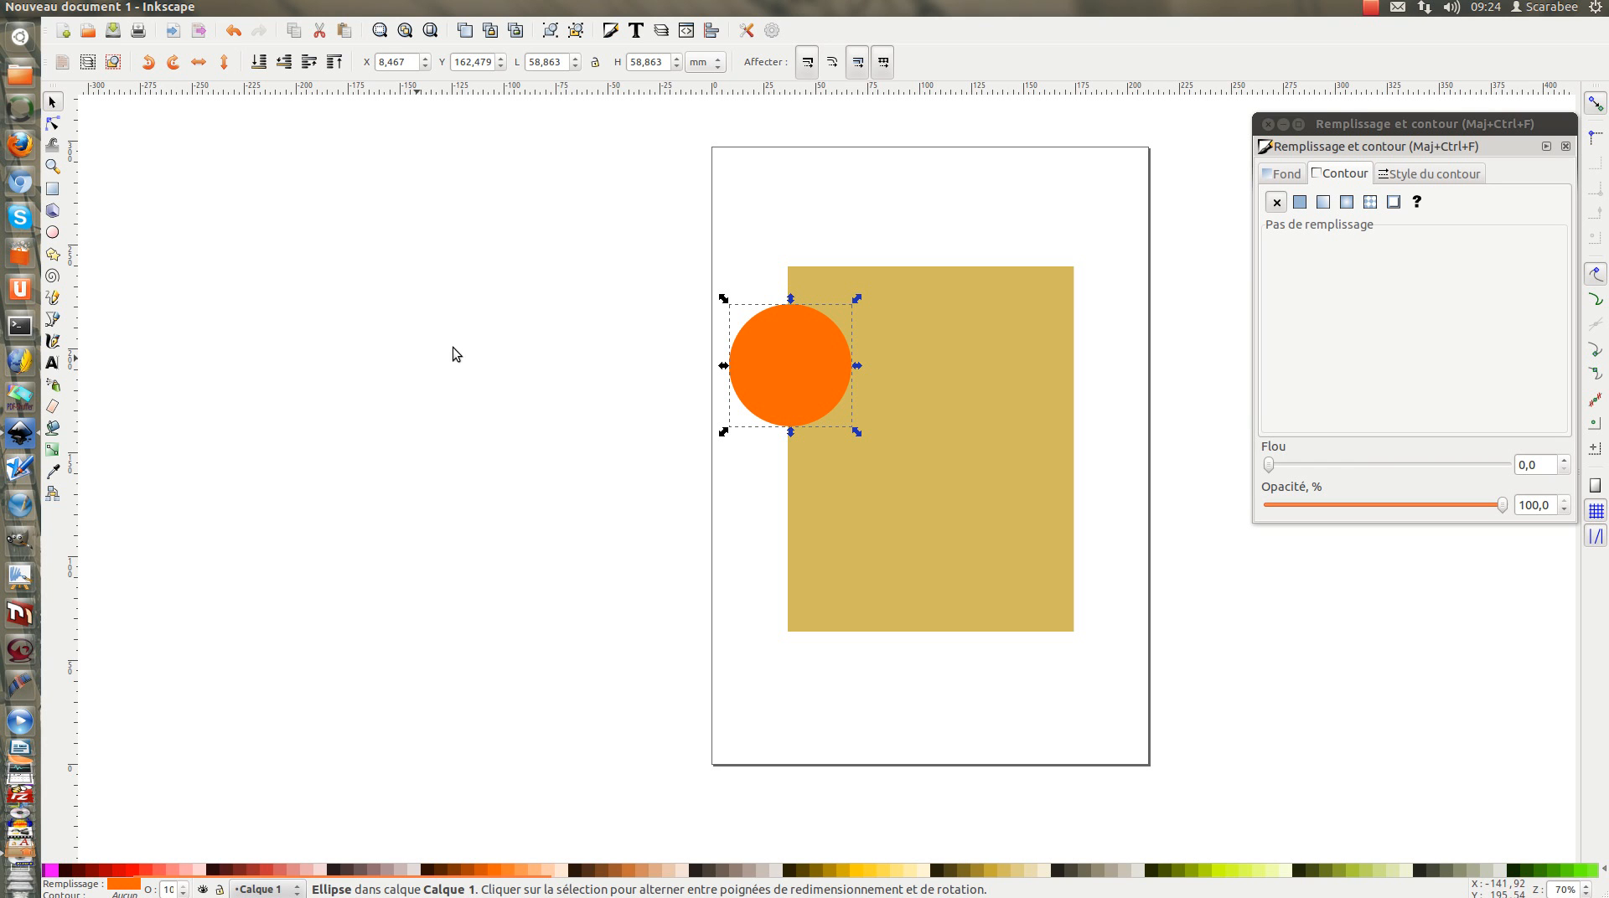
left_click(383, 387)
Try duplicating the orange circle and moving the copy outside the page's left edge, and delete that copy
left_click(788, 357)
left_click(285, 7)
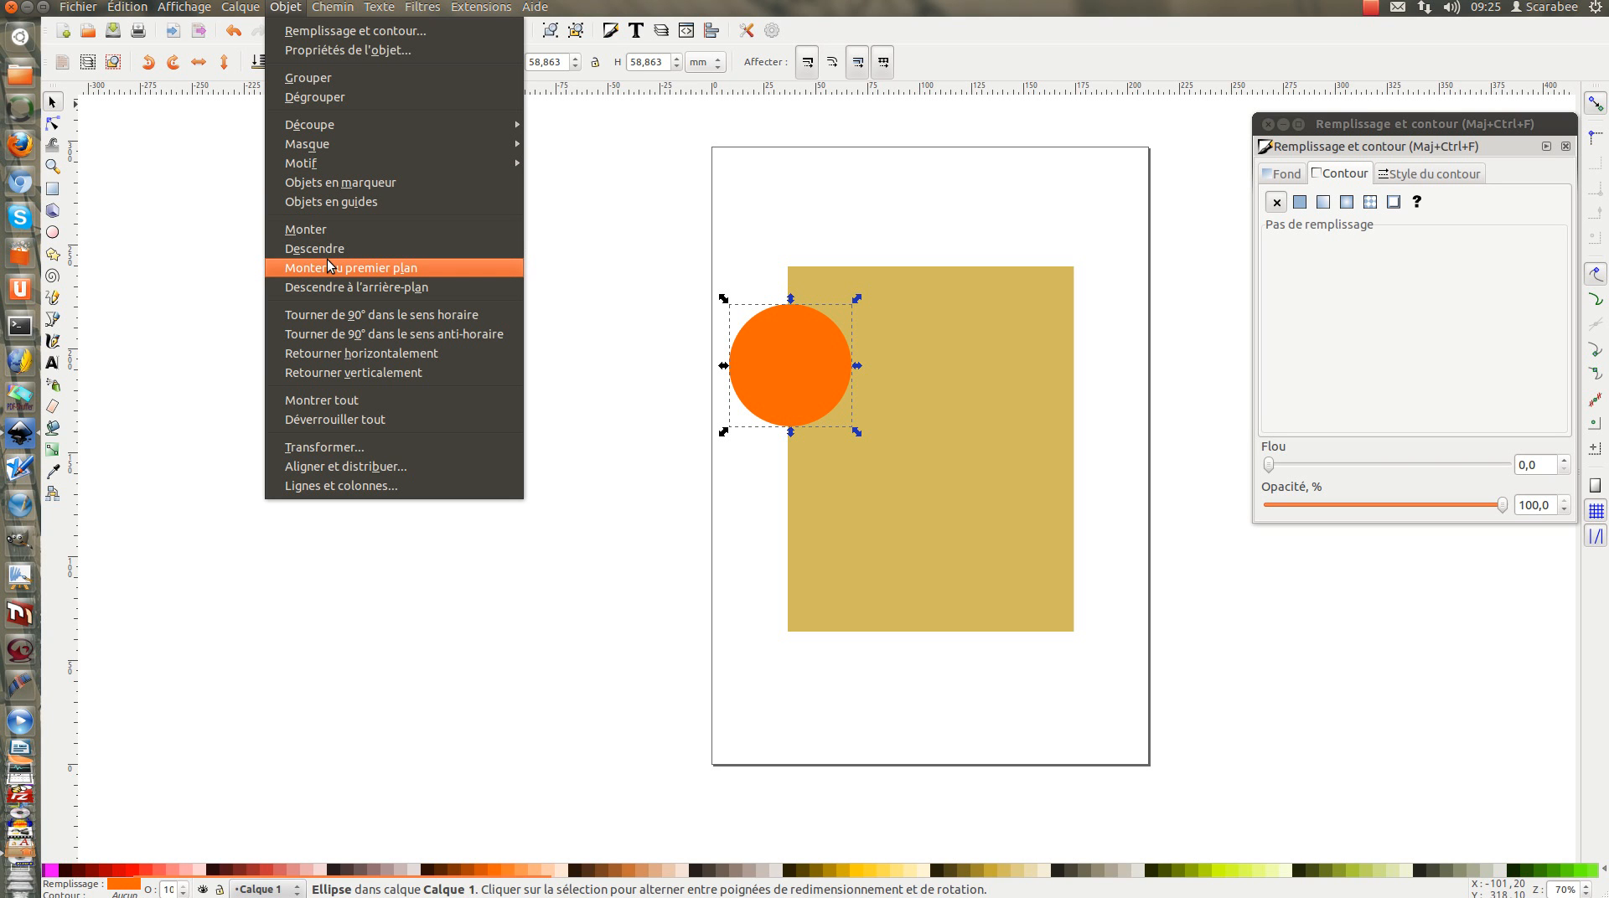
mouse_move(132, 13)
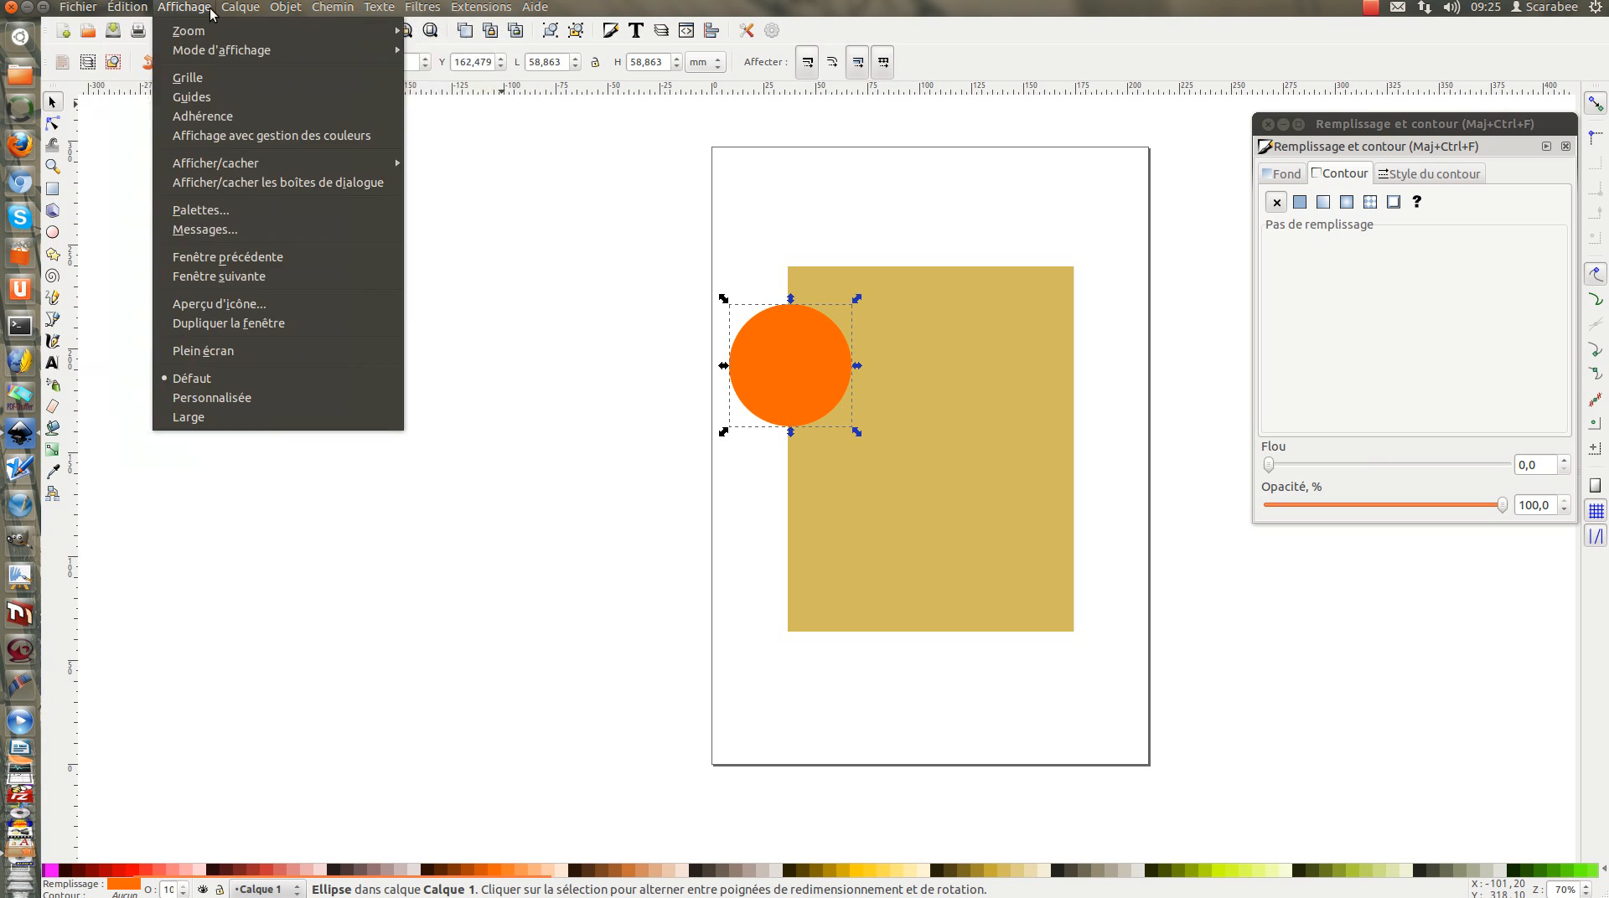
mouse_move(291, 15)
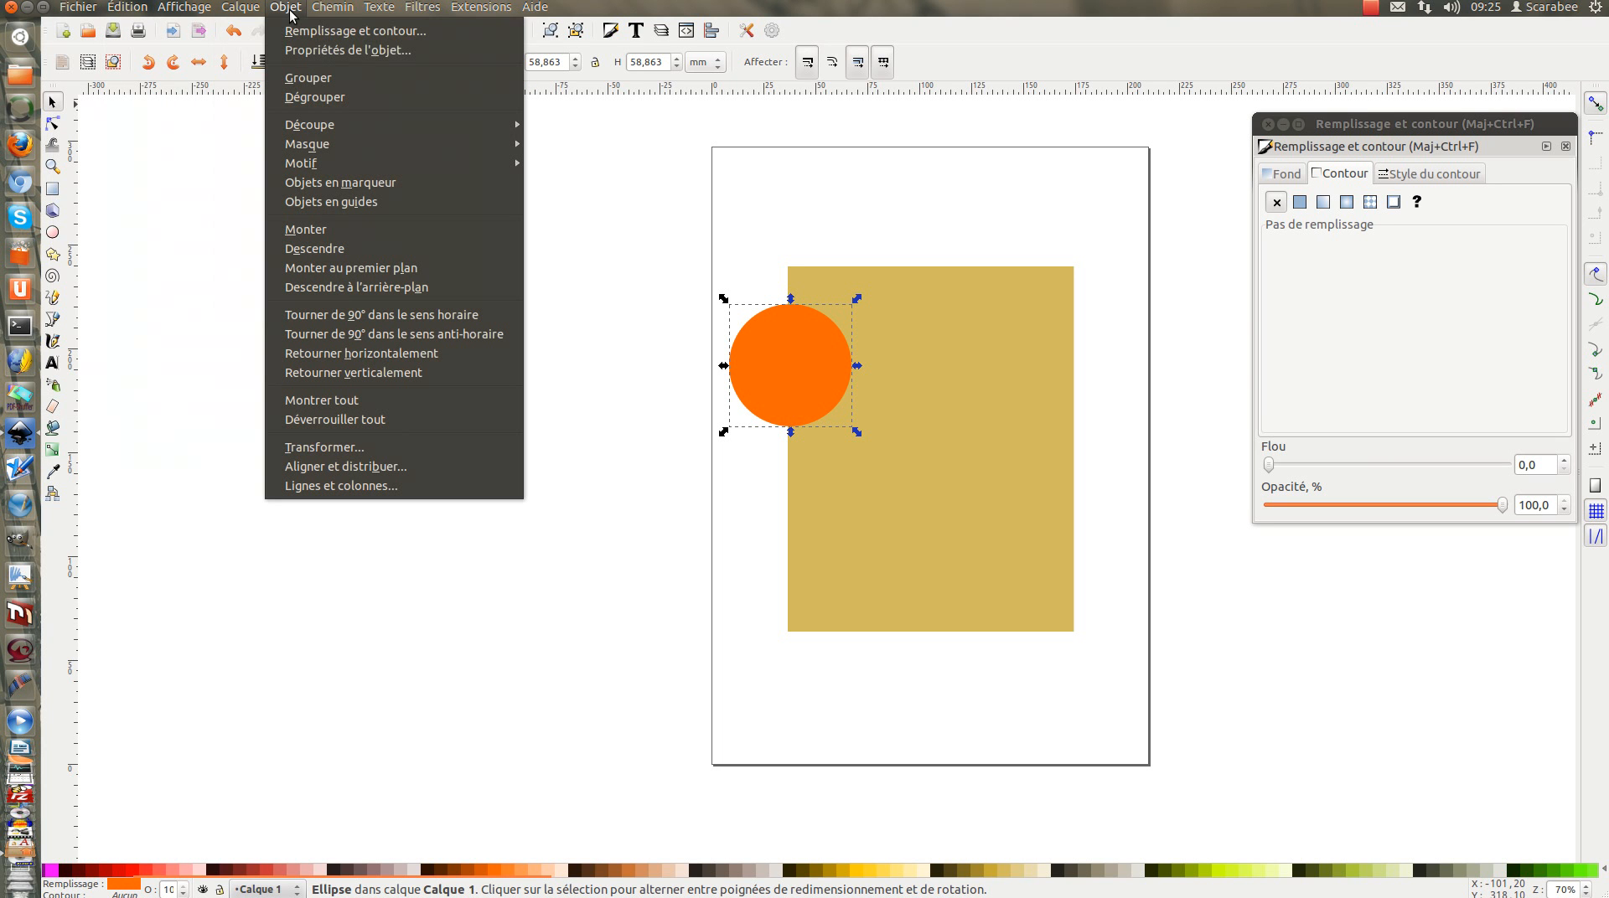
mouse_move(310, 148)
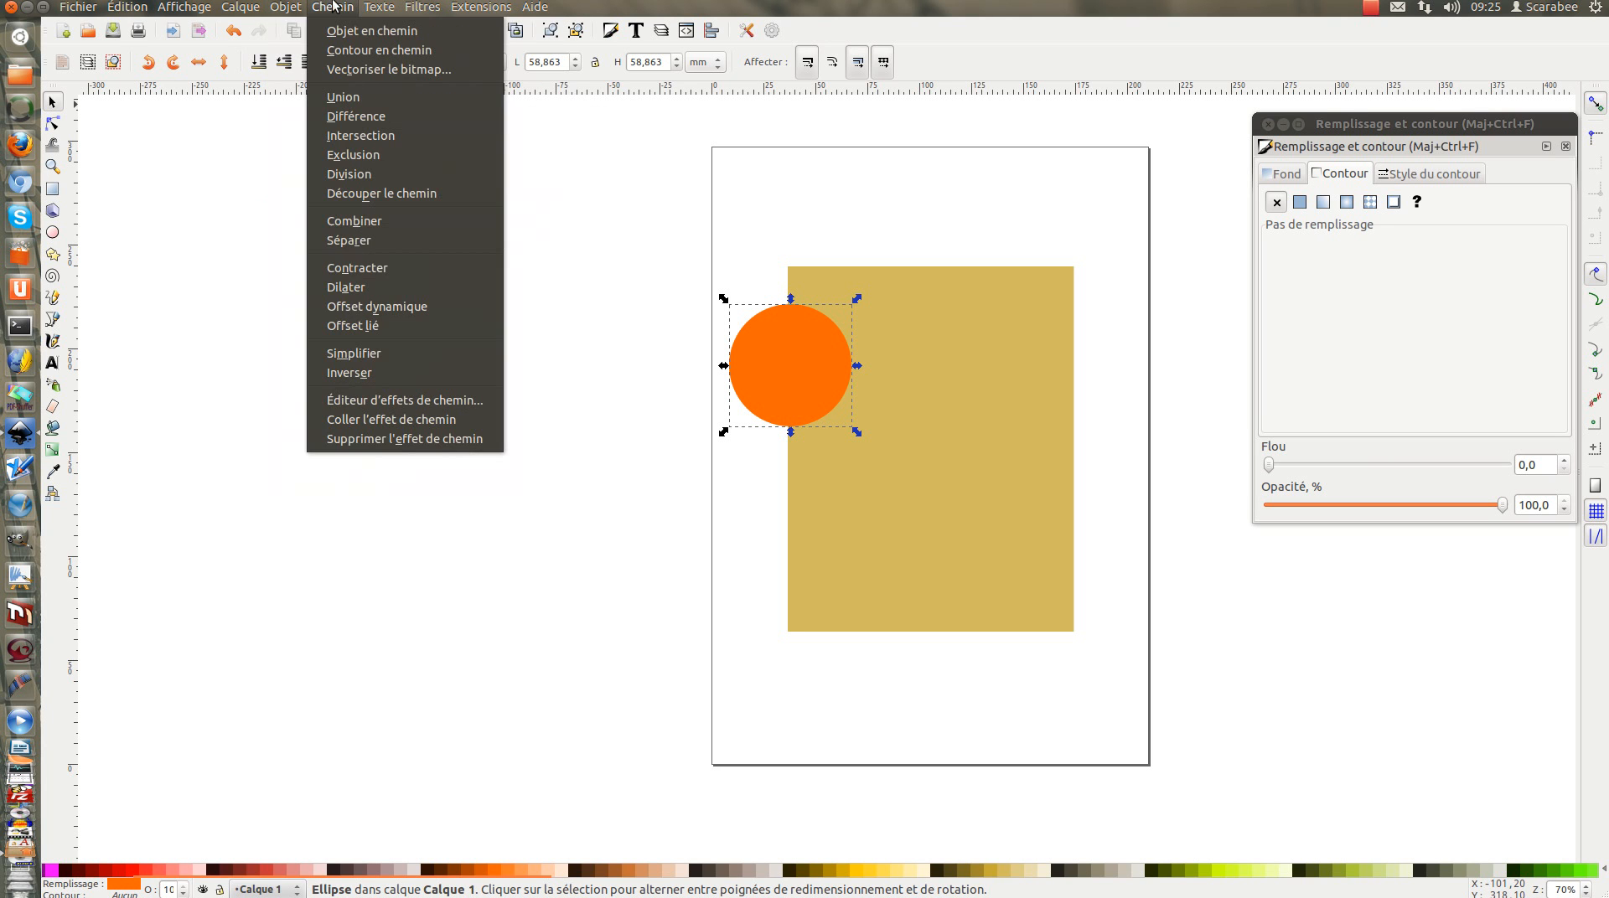
mouse_move(387, 12)
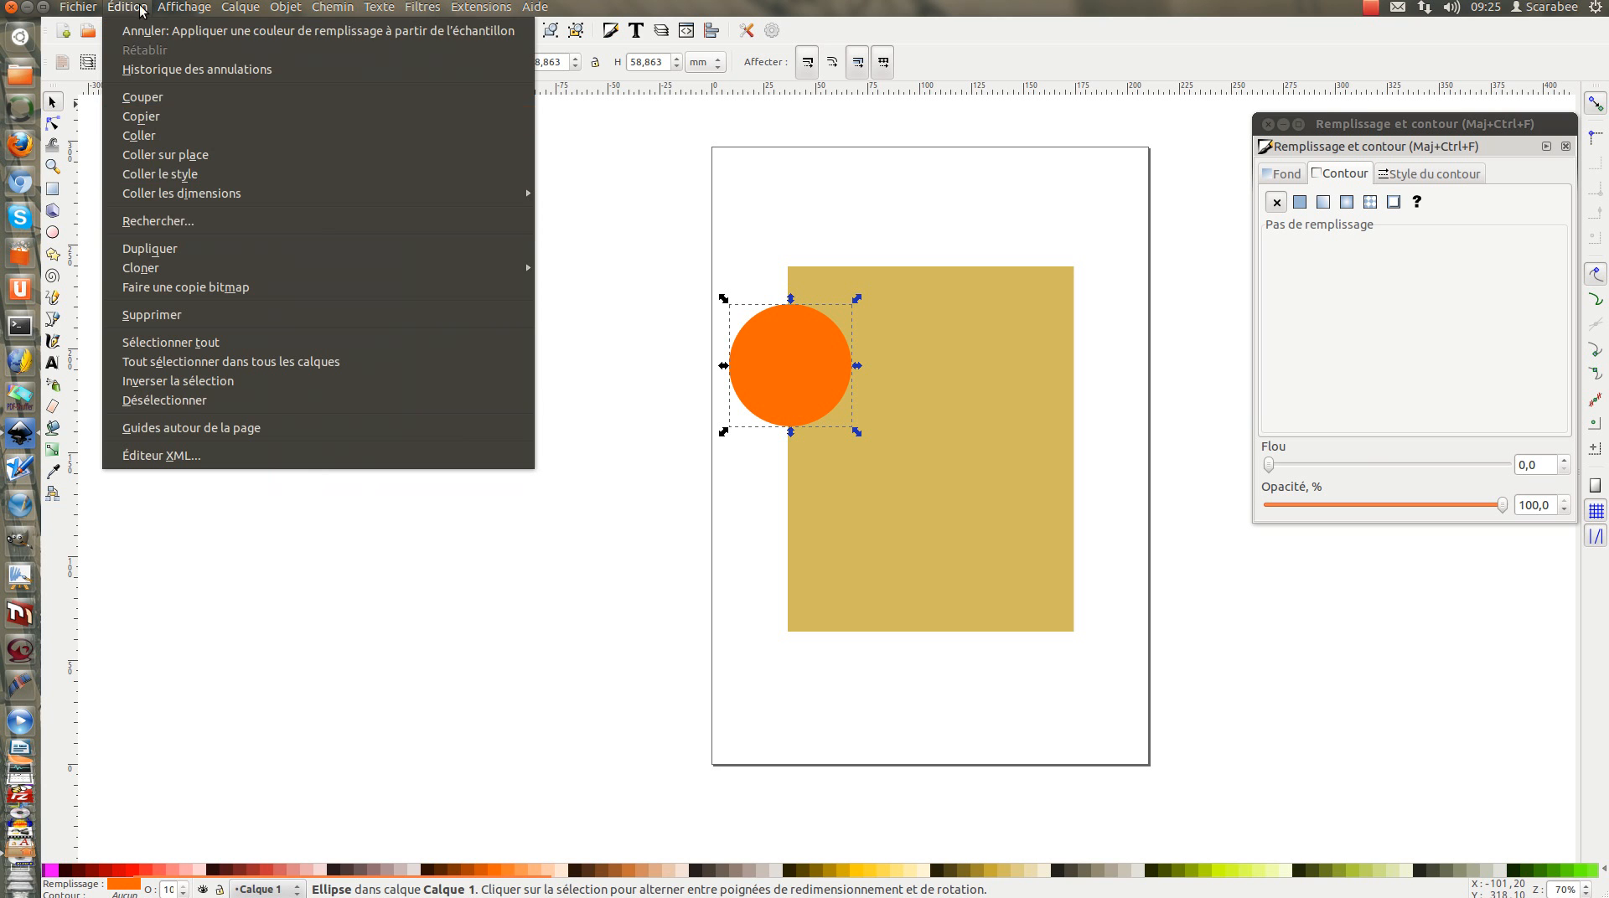
left_click(154, 249)
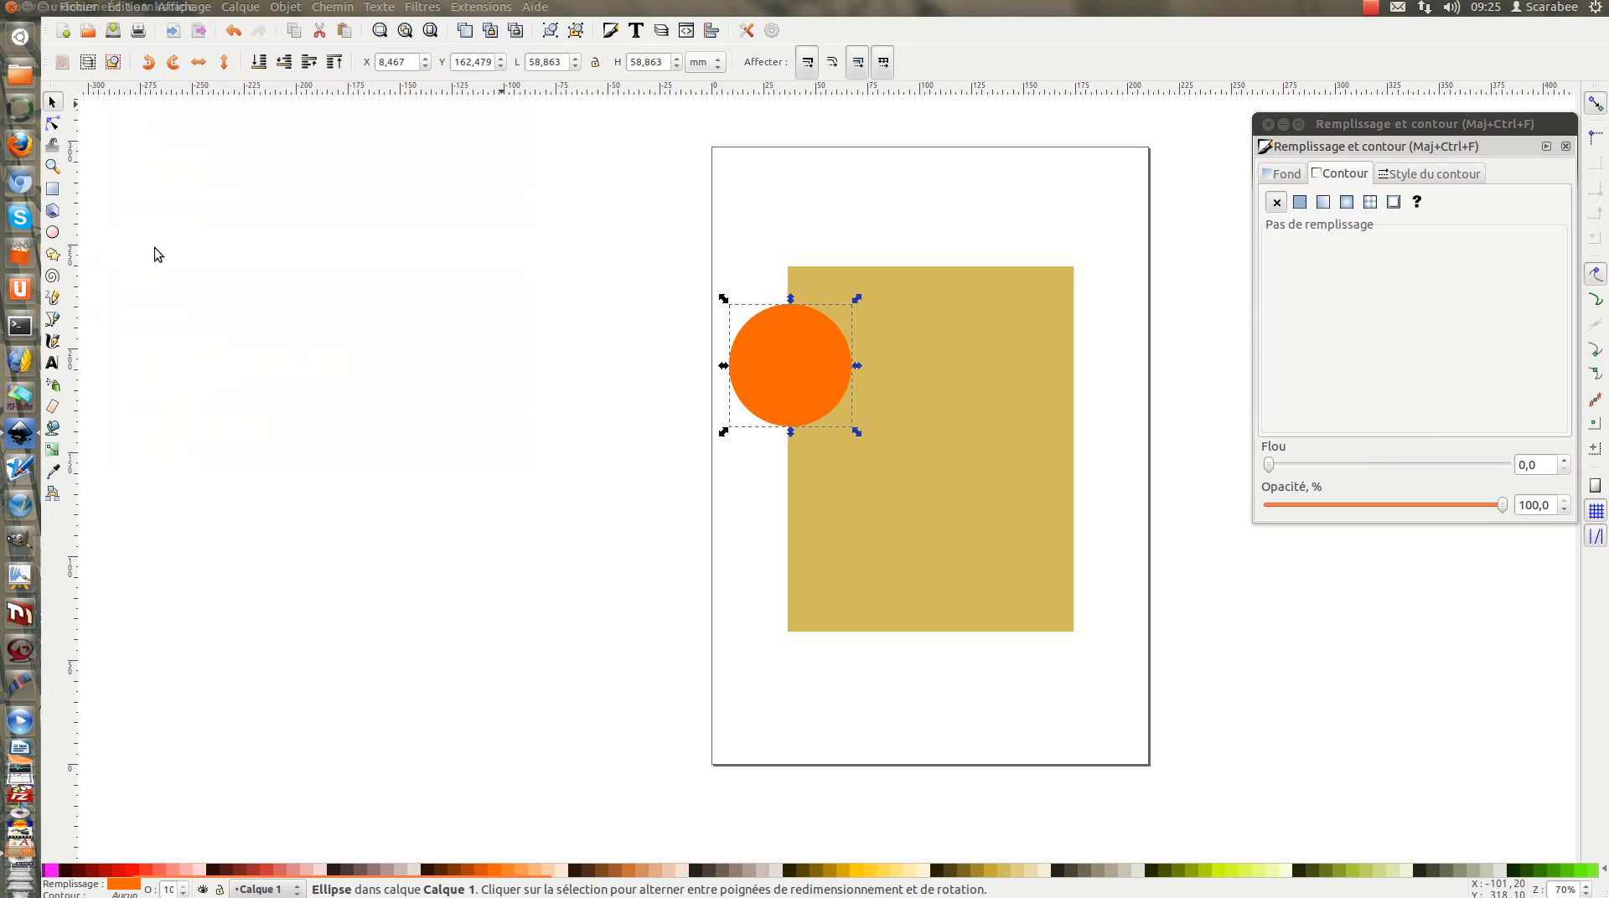
left_click_drag(791, 360, 591, 369)
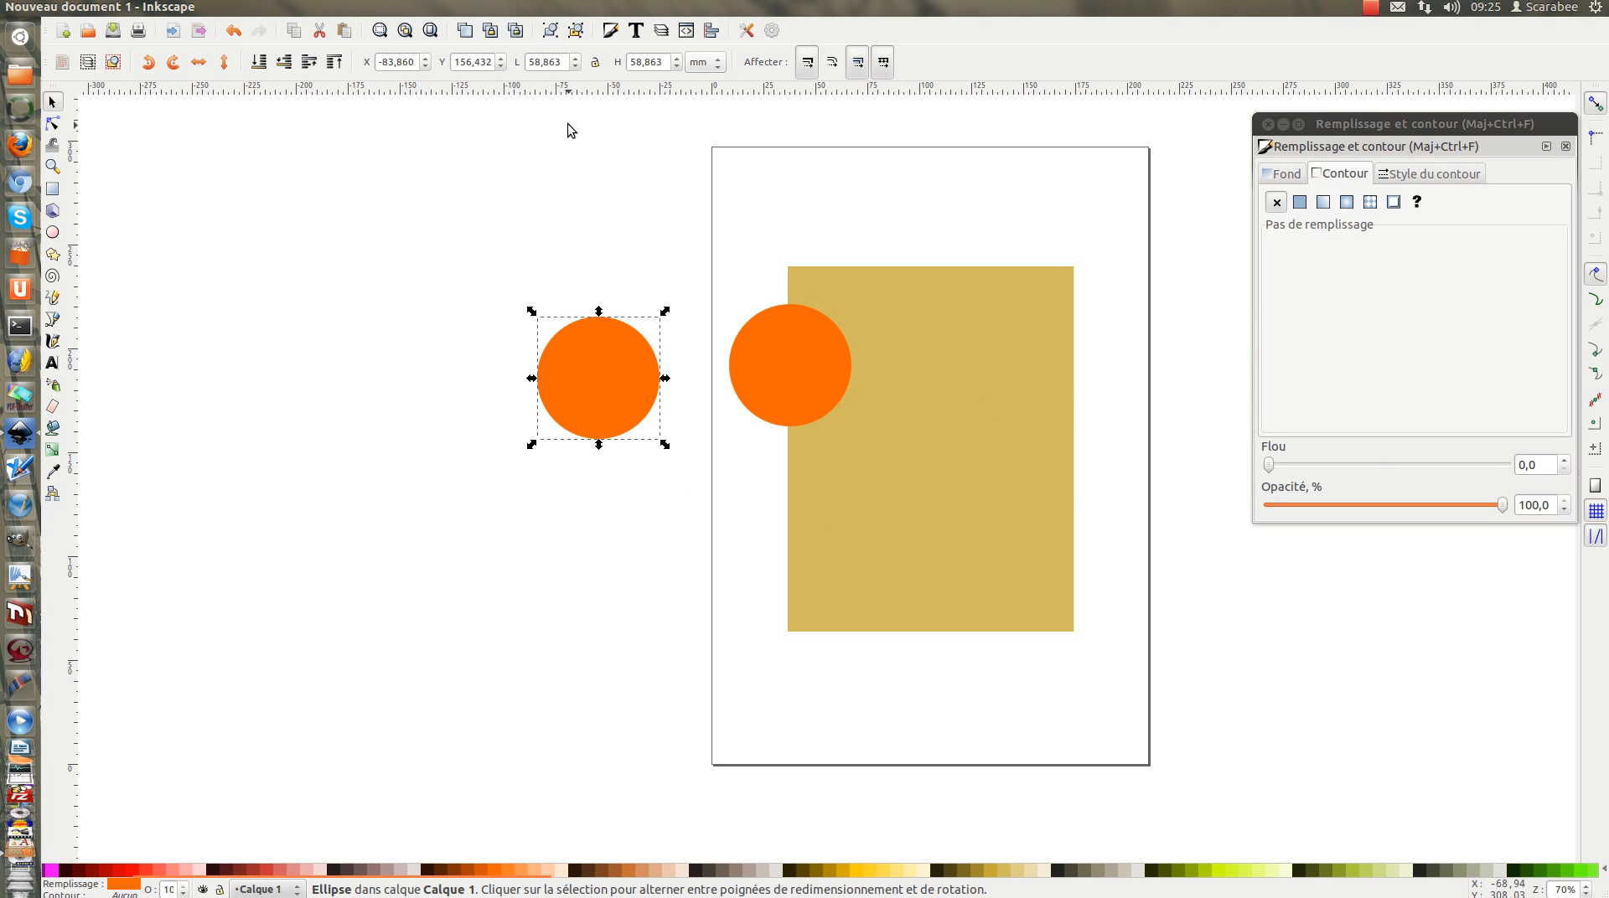
key("Delete")
Duplicate the orange circle and place the copy inside the rectangle's right half, at about X 99, Y 110 mm
left_click(776, 355)
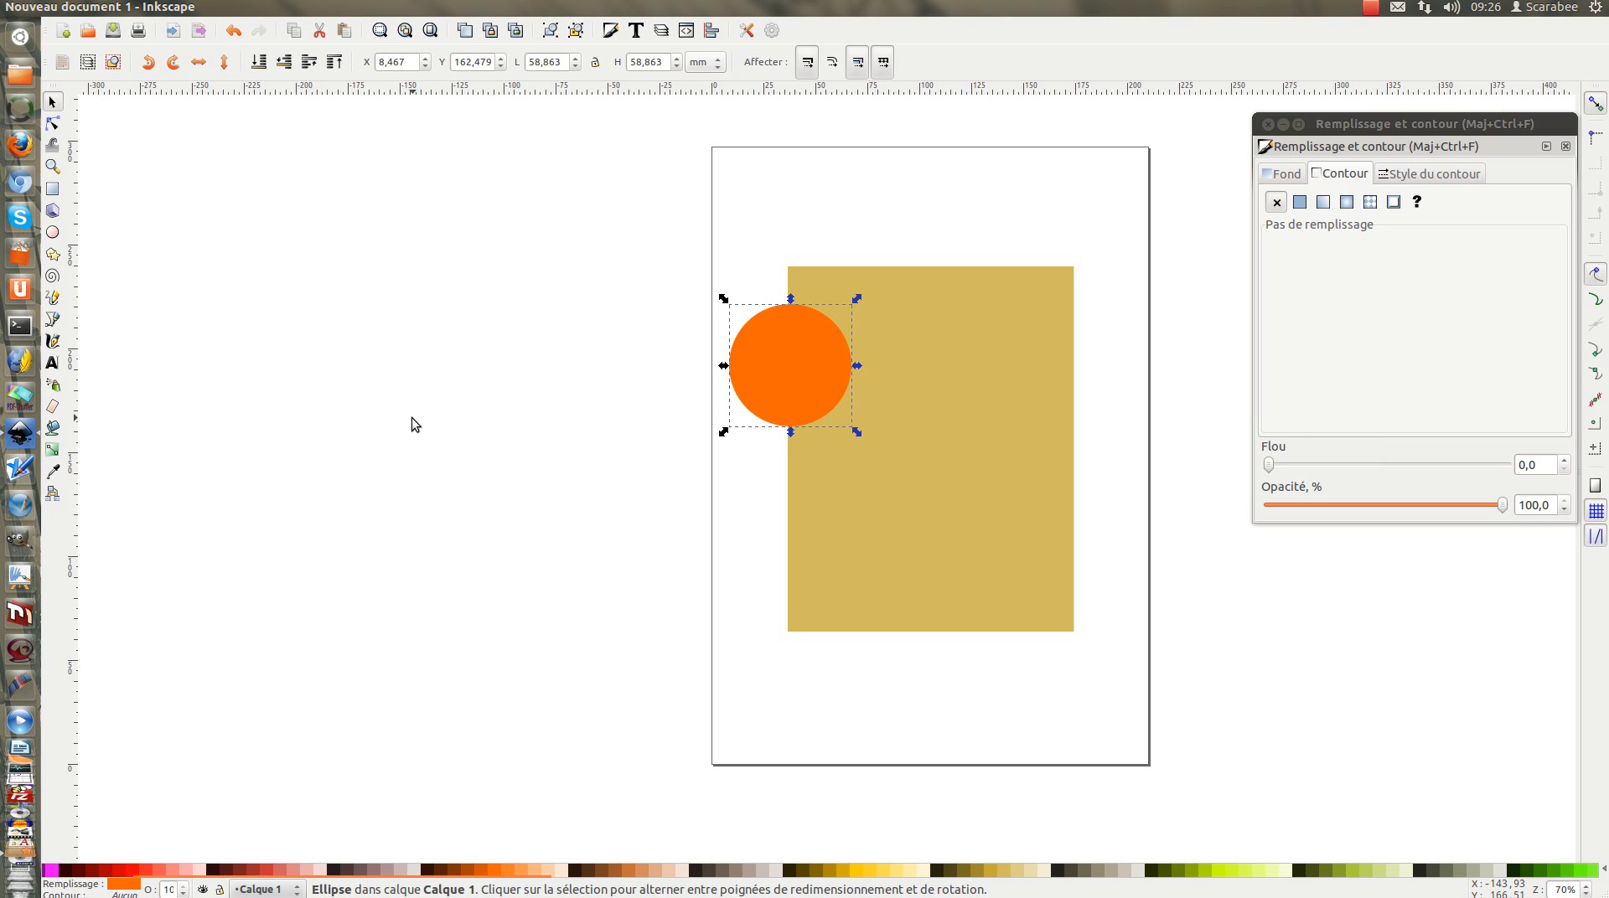
key("ctrl+d")
left_click_drag(785, 329, 891, 392)
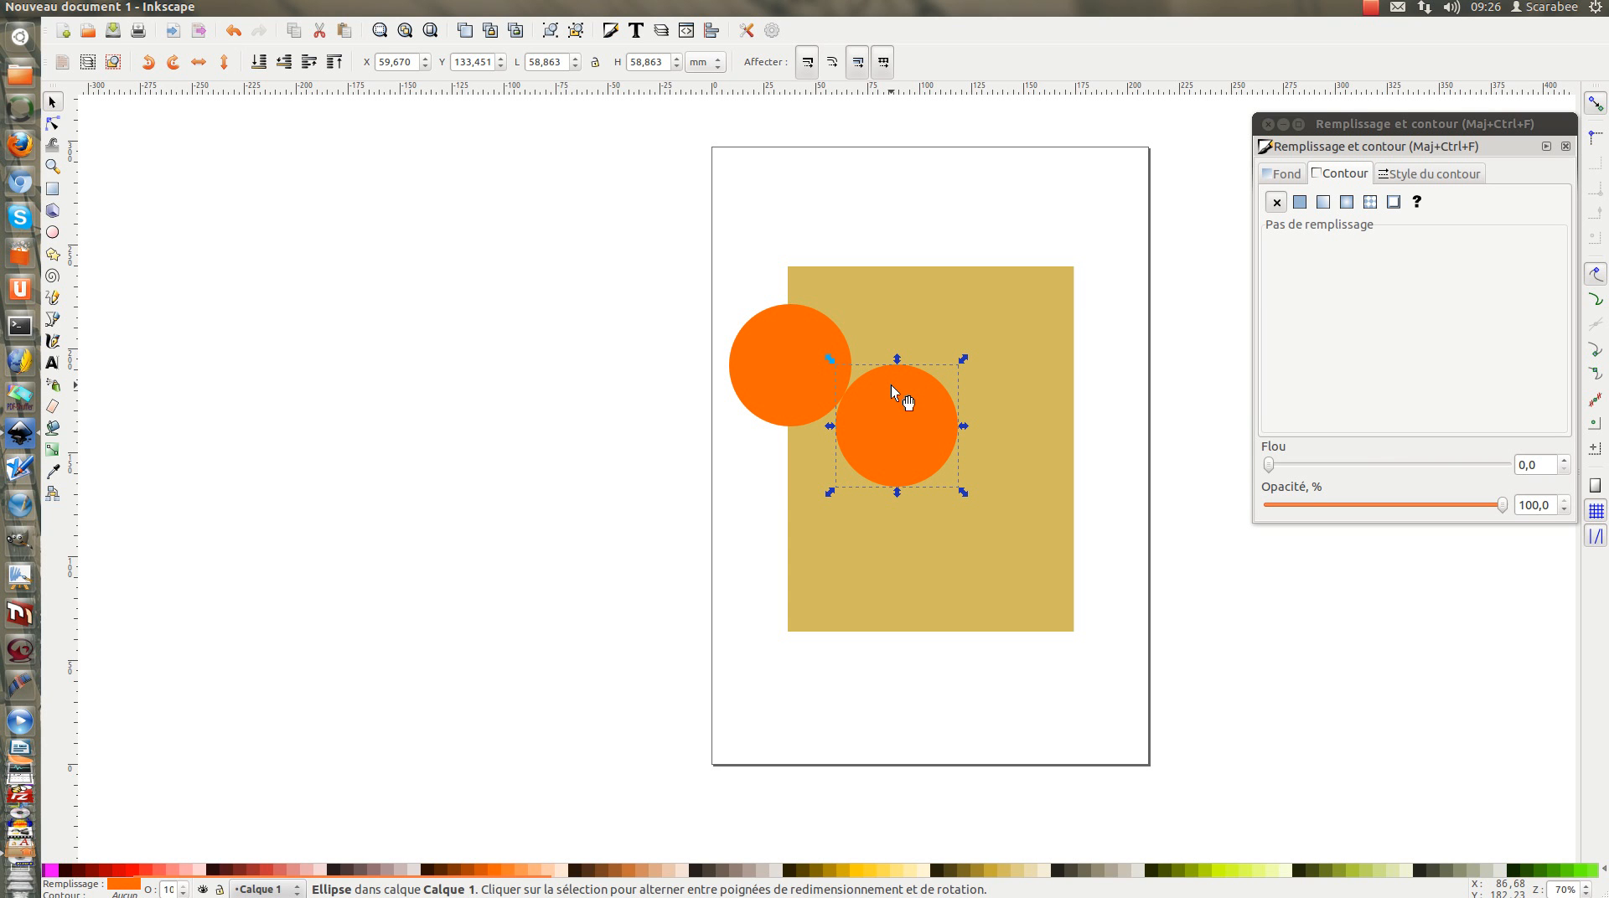
left_click_drag(911, 412, 993, 460)
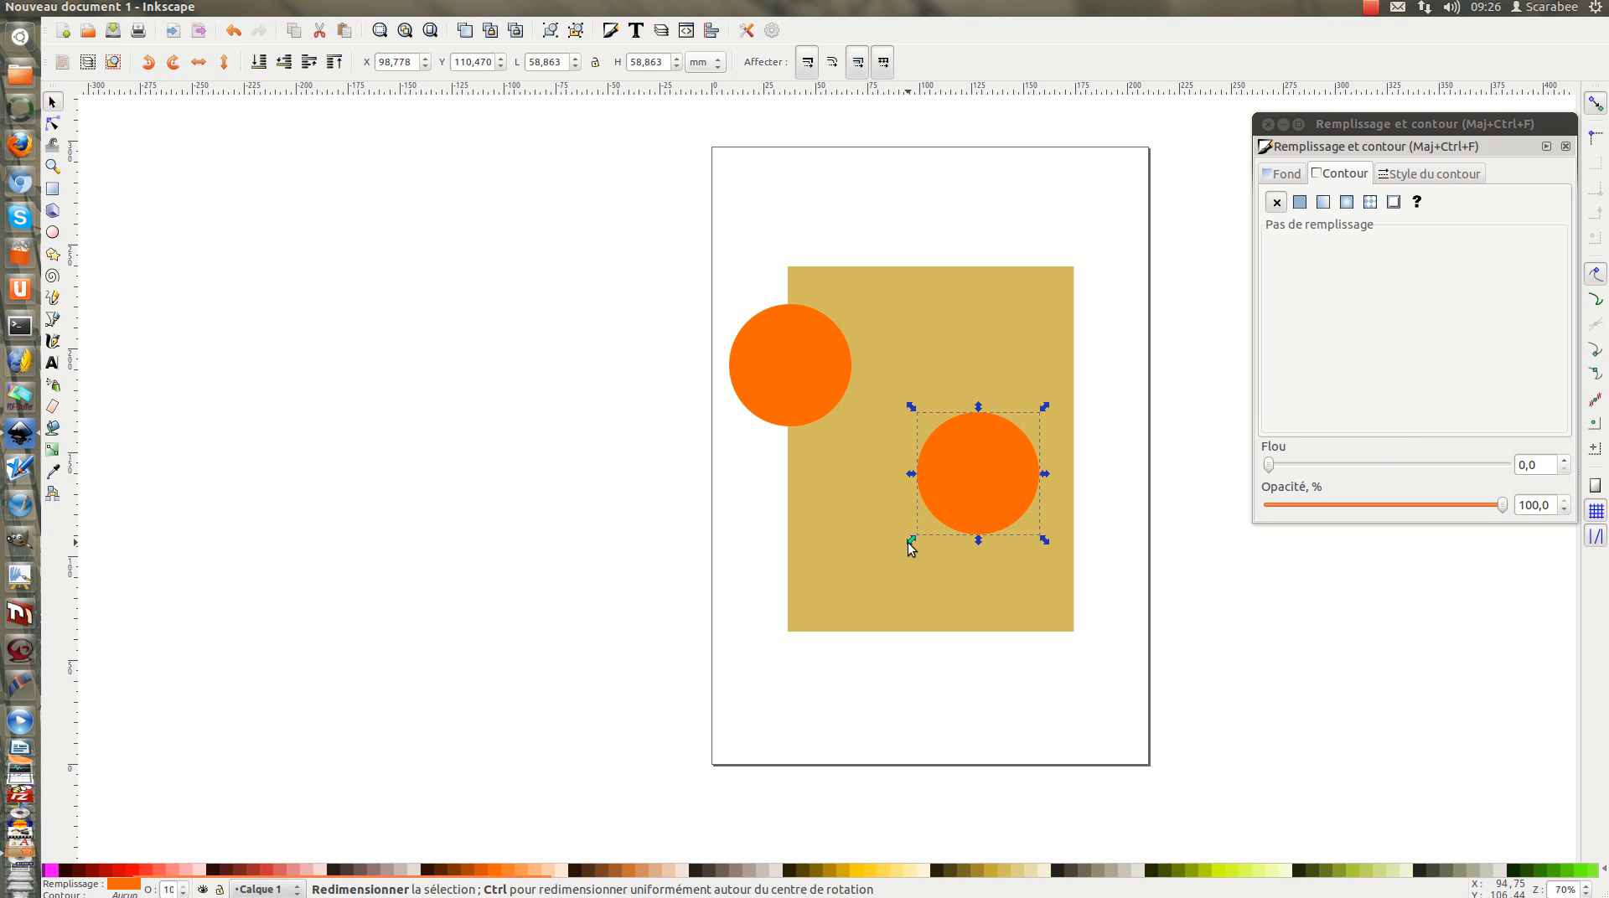
Enlarge the duplicated orange circle proportionally to about 80 mm in diameter, place it at about X 78, Y 88 mm, and deselect it
left_click_drag(908, 542, 813, 585)
left_click(538, 501)
left_click_drag(977, 520, 972, 525)
left_click(605, 419)
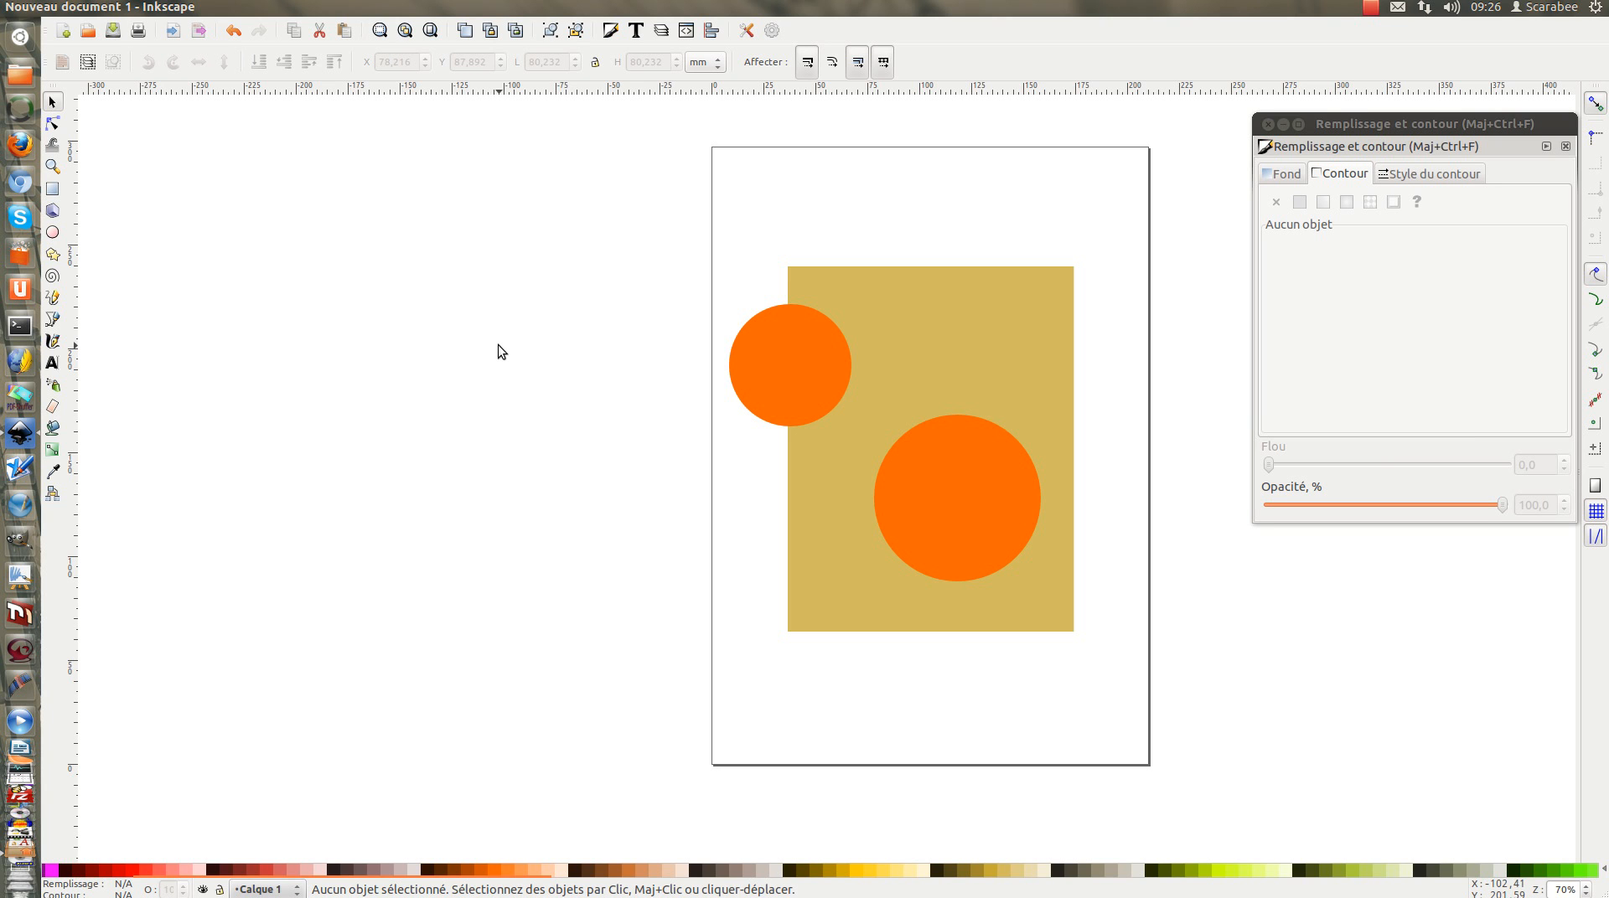
Cut the smaller orange circle out of the tan rectangle's left edge with the Difference operation, and deselect the result
left_click(972, 278)
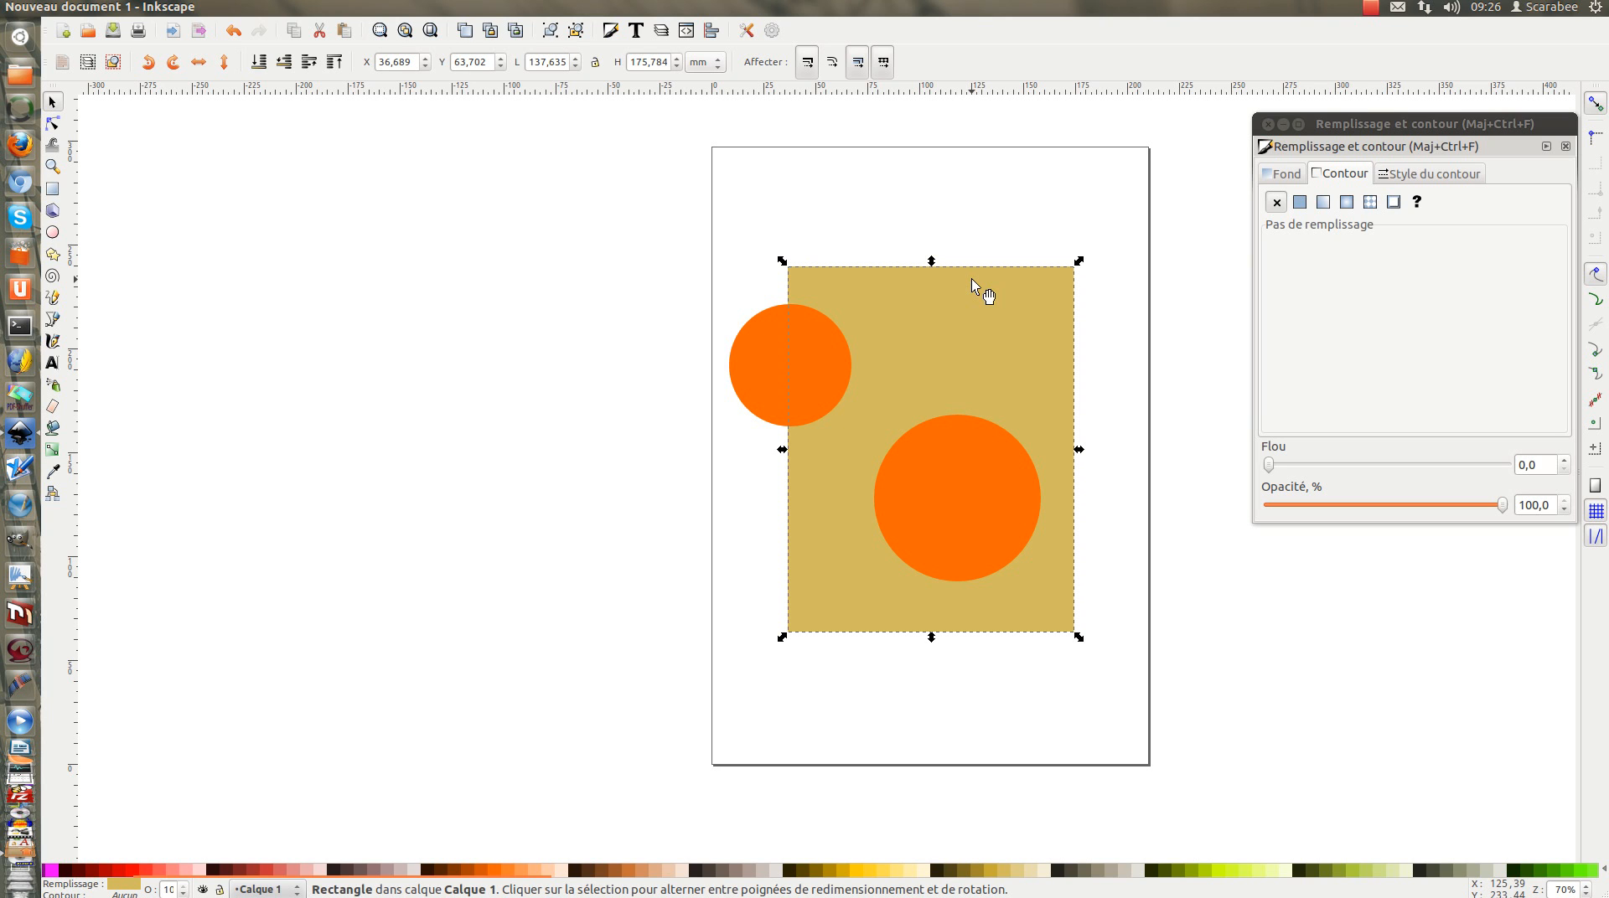
left_click(755, 364, "shift")
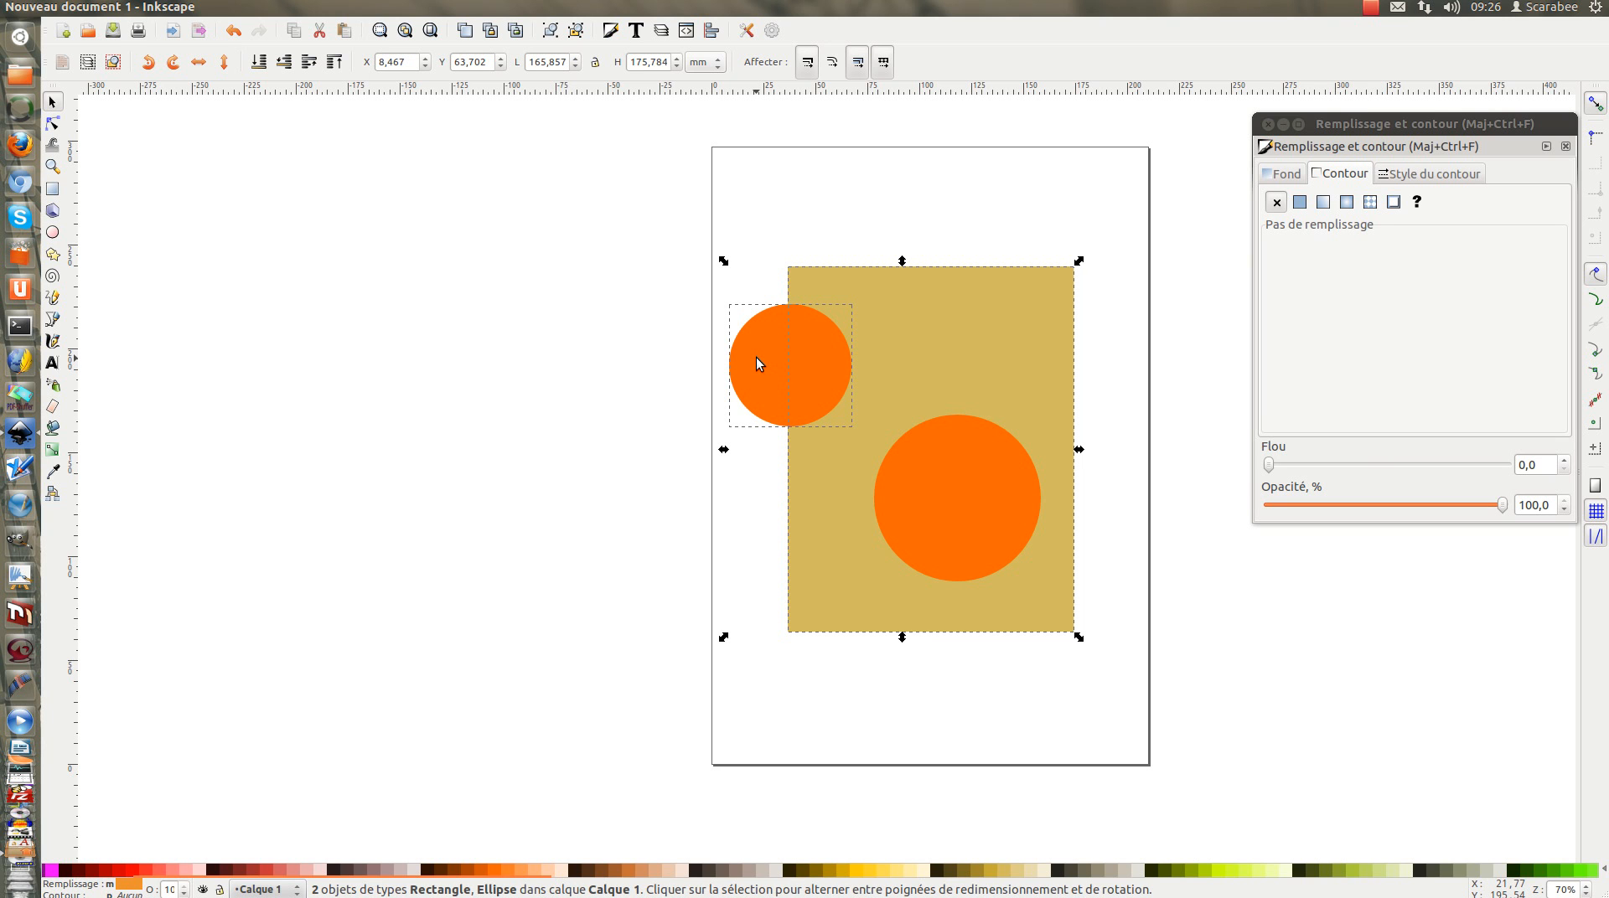
mouse_move(362, 7)
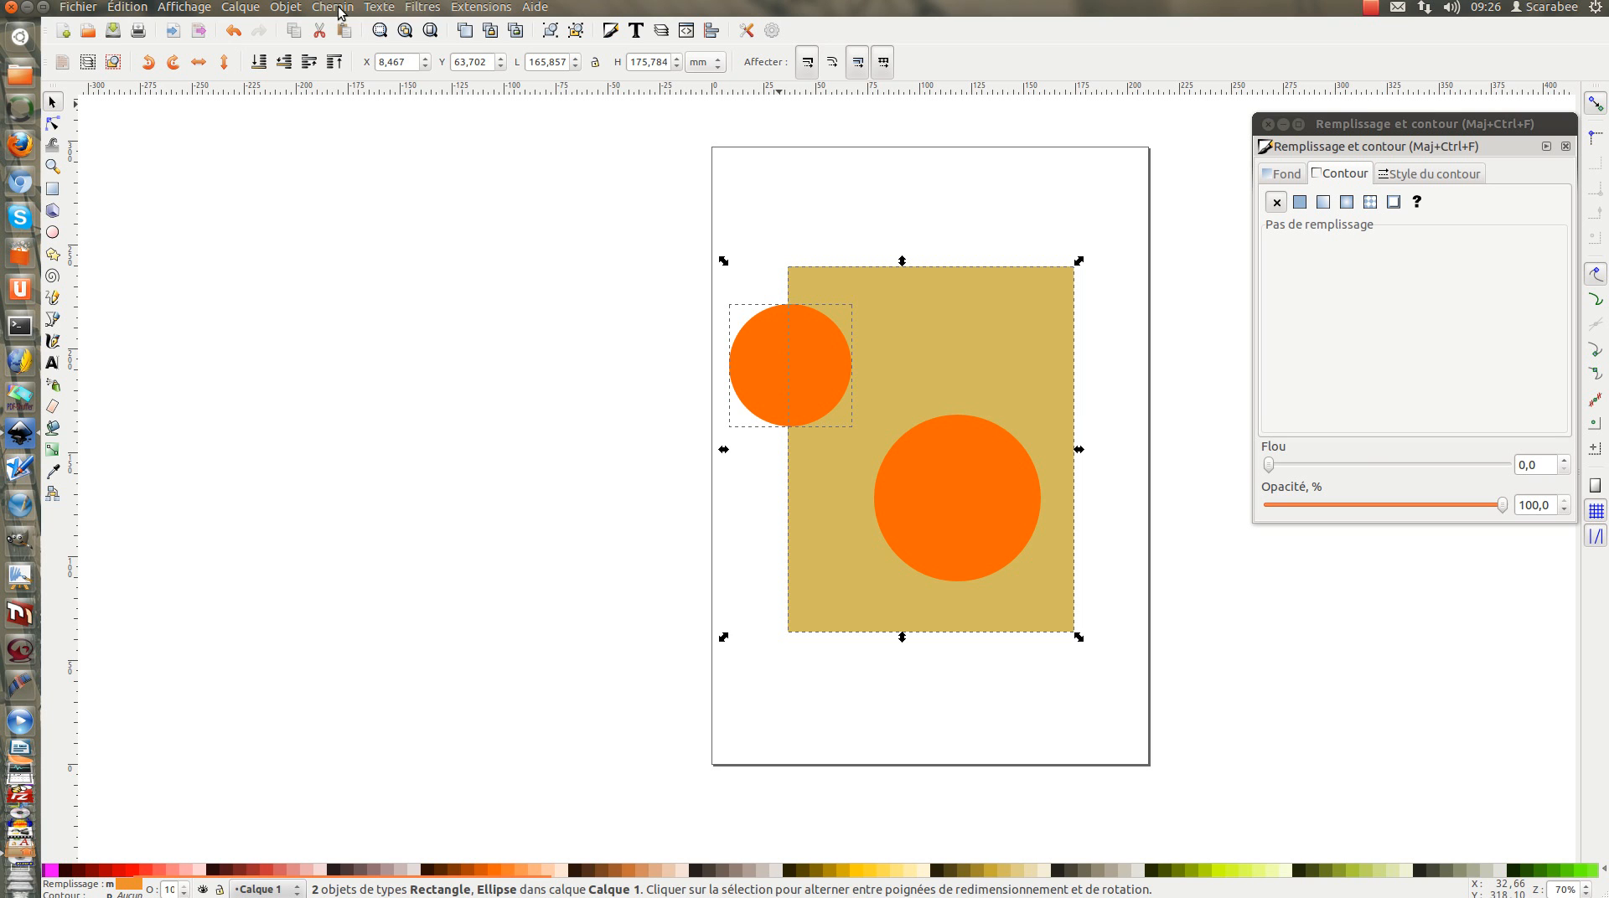
left_click(333, 7)
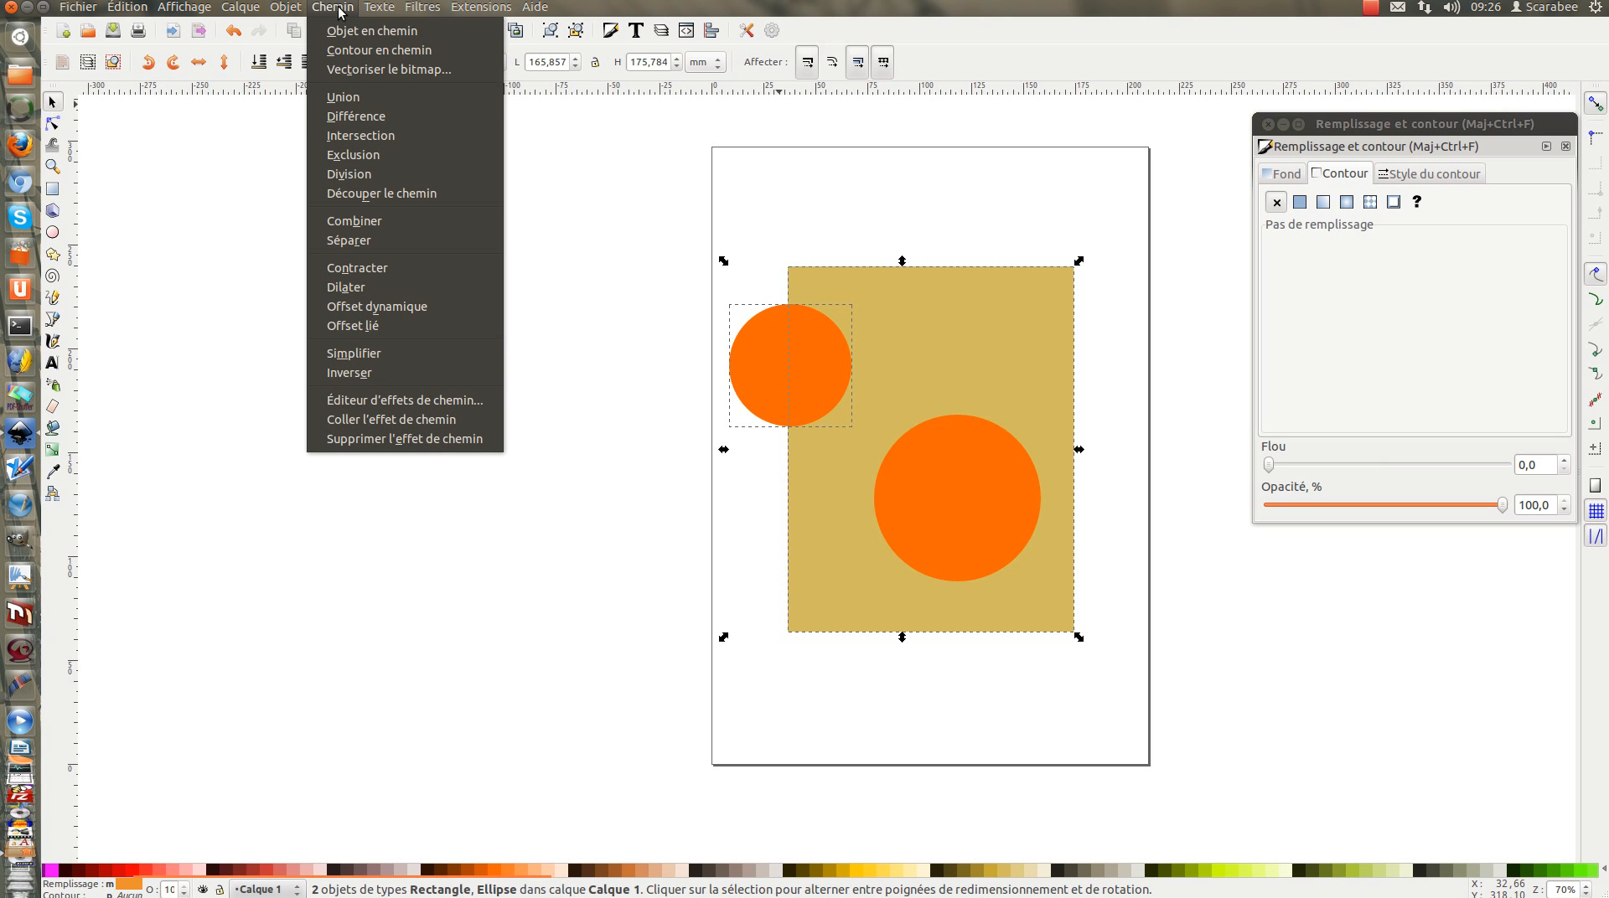
left_click(358, 124)
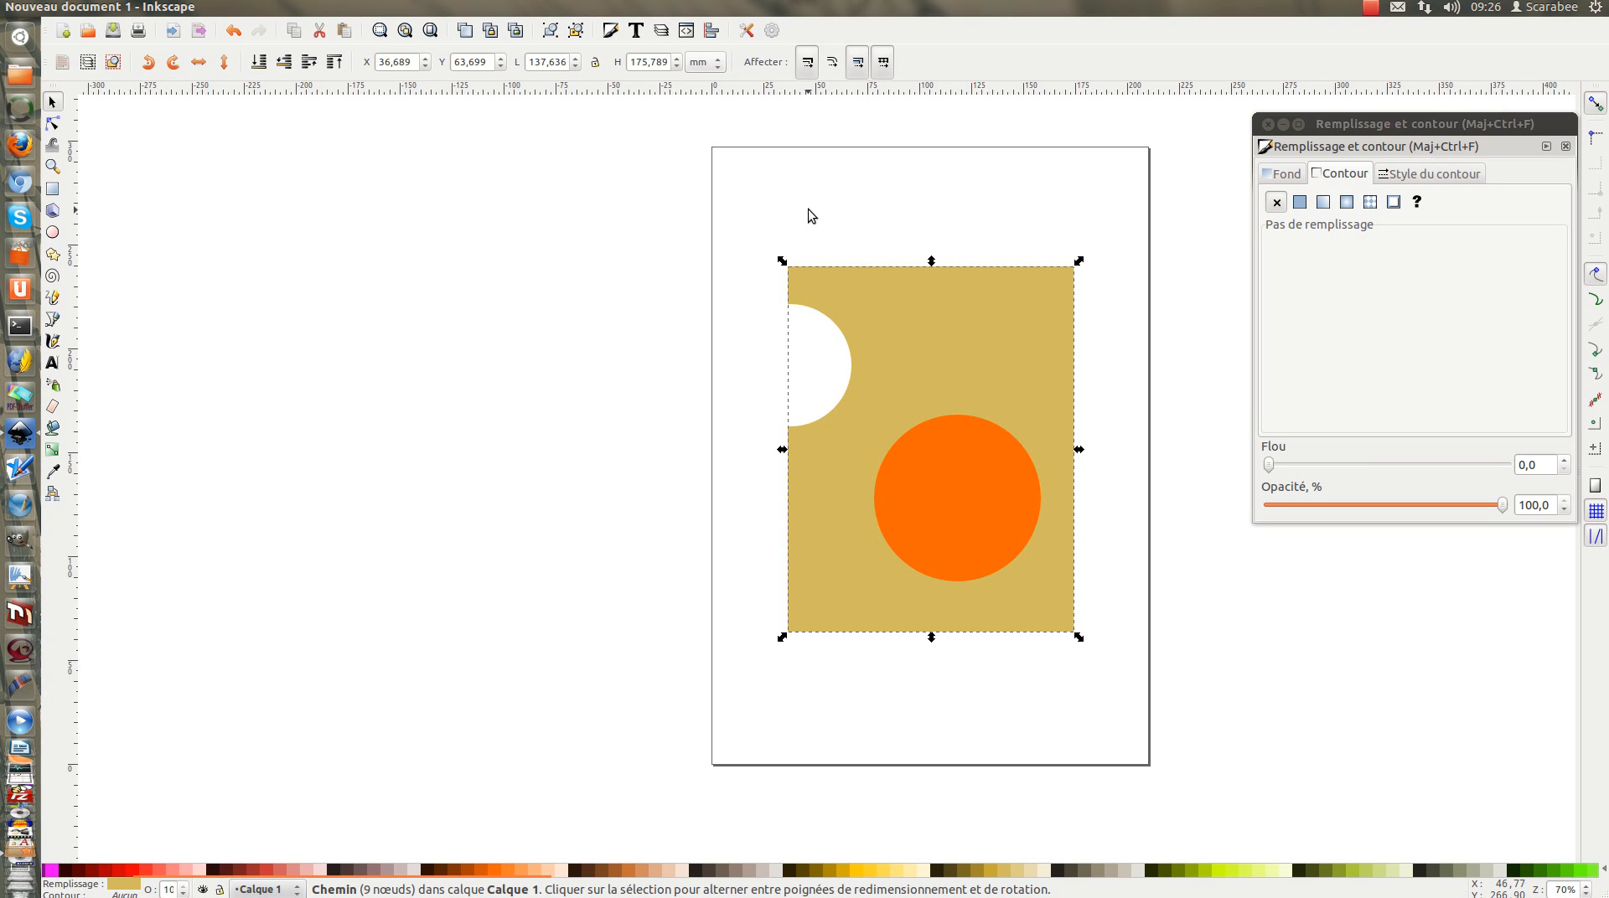
left_click(980, 226)
Cut the larger orange circle out of the tan shape with Difference, and move the resulting shape to about X 43, Y 73 mm
left_click(964, 473)
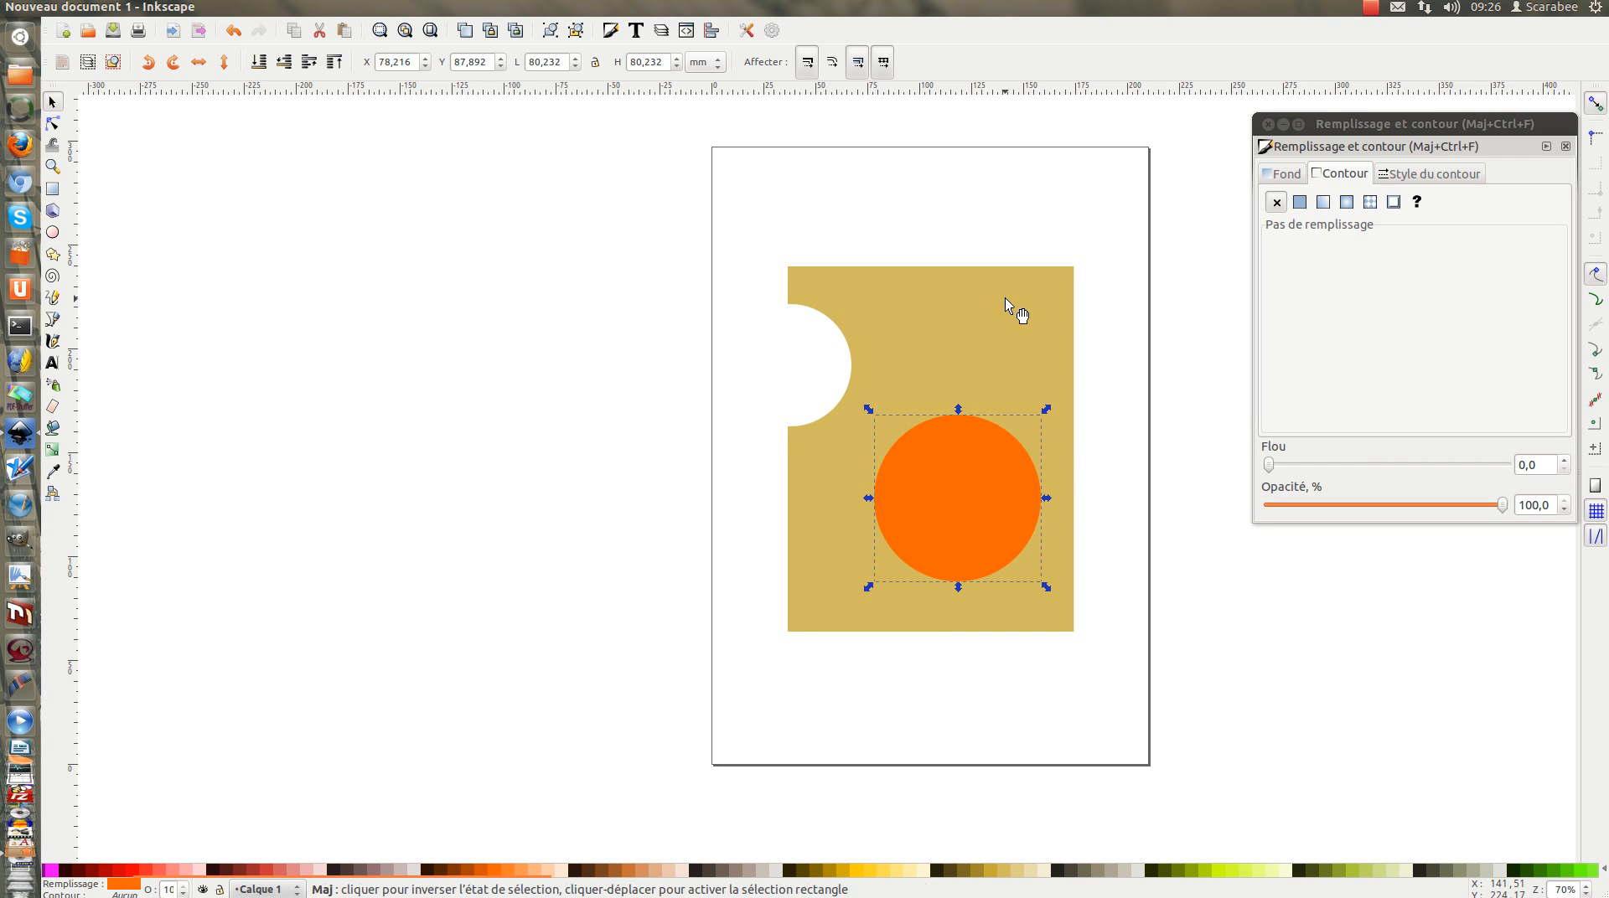
left_click(1004, 298, "shift")
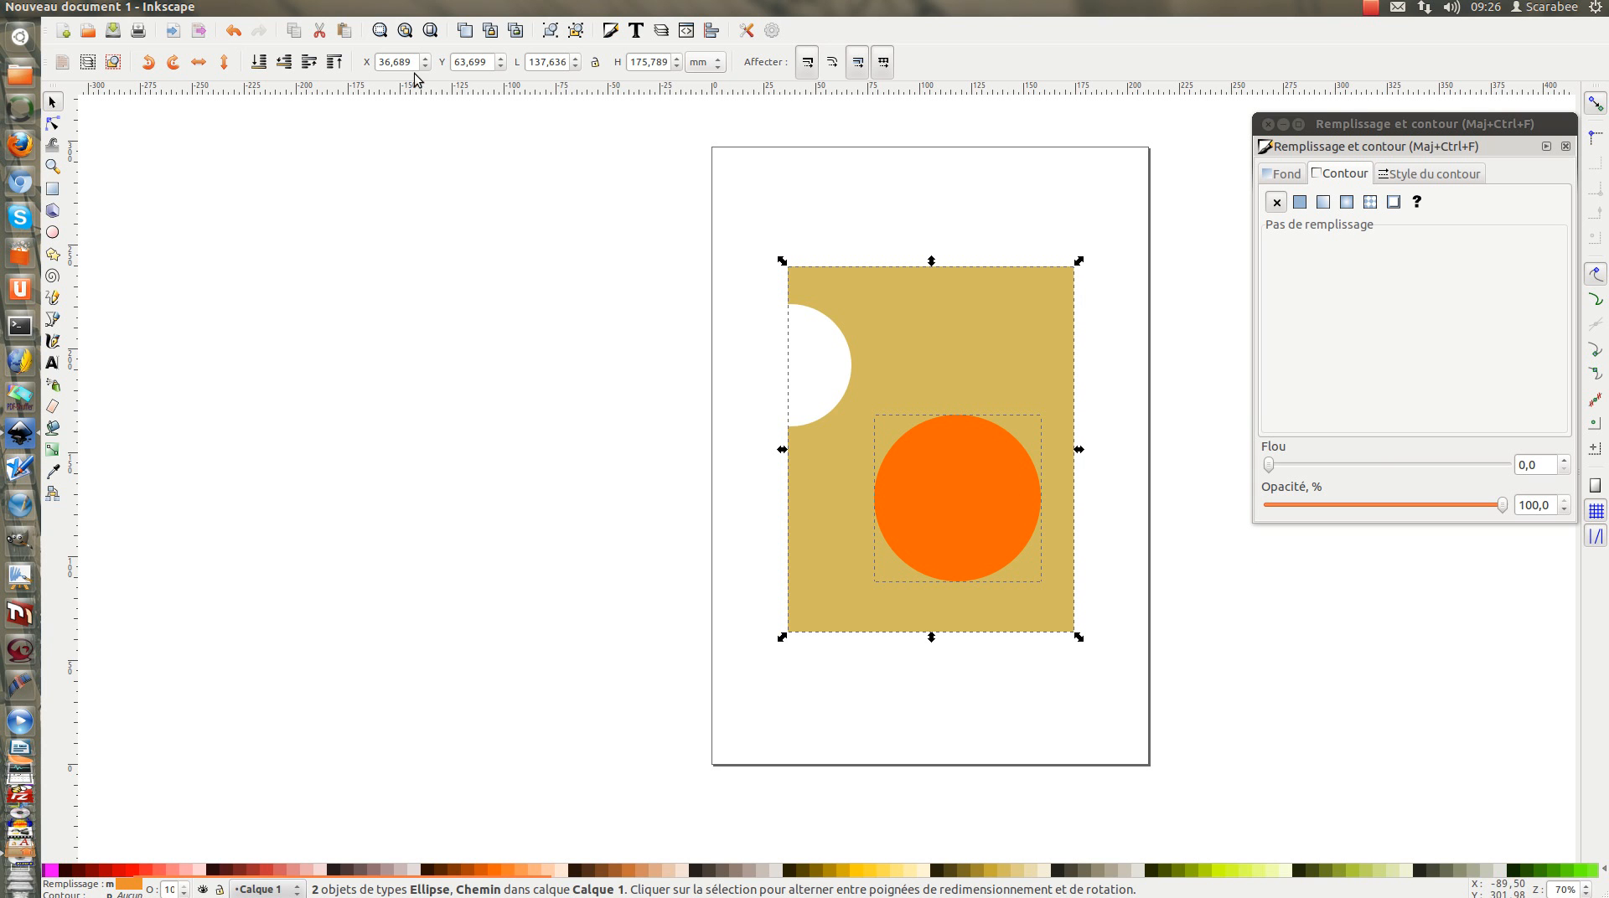
left_click(333, 7)
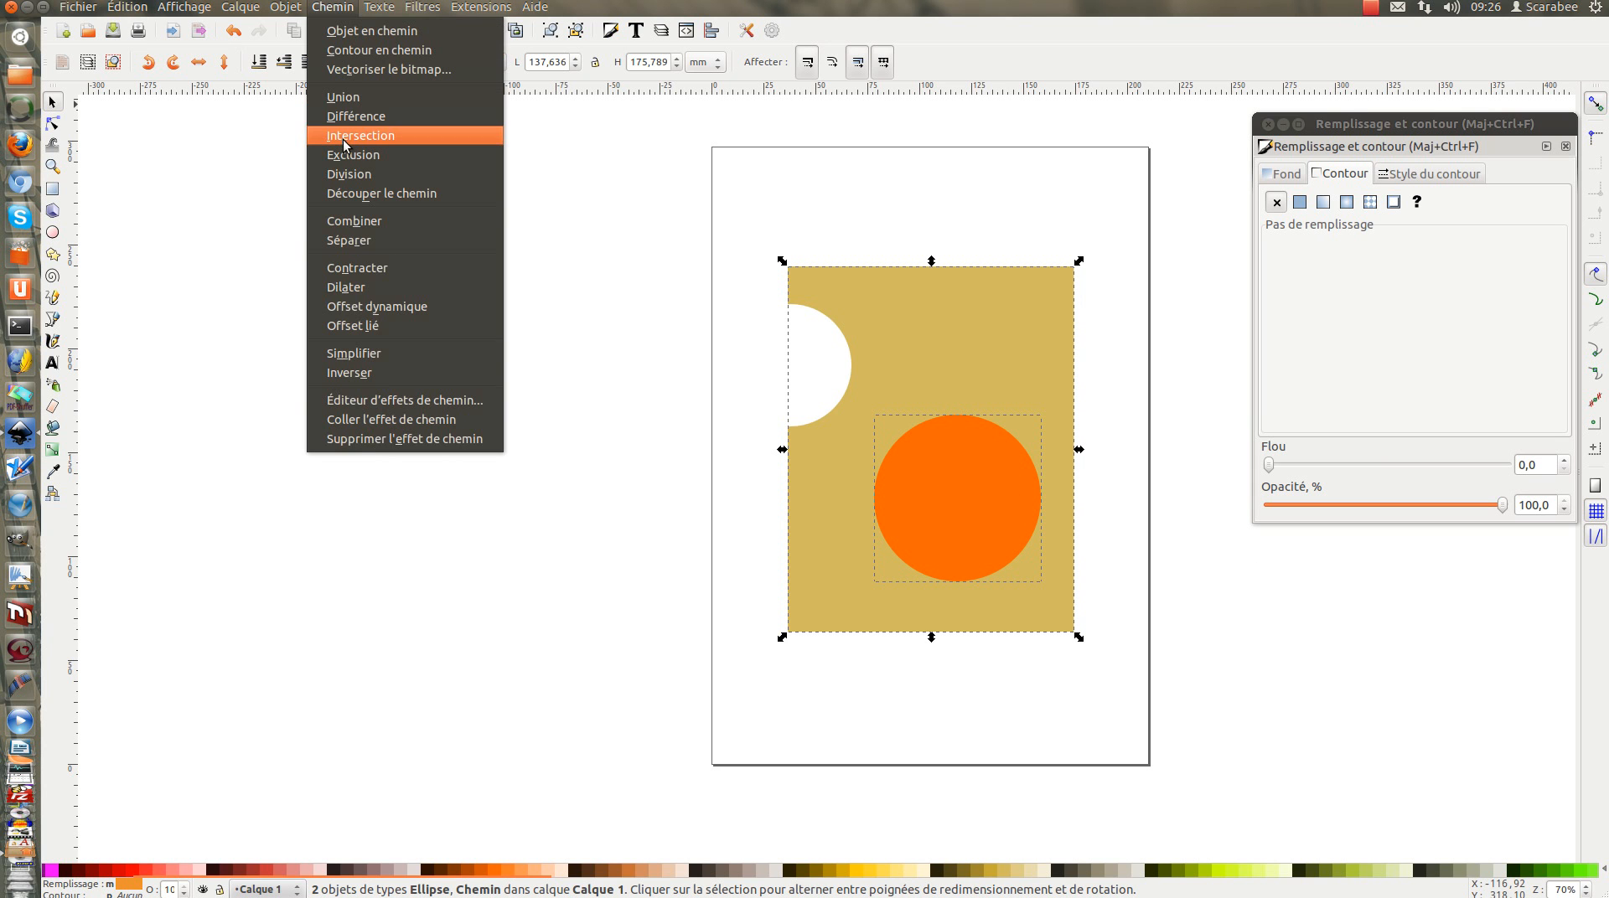
left_click(347, 115)
left_click(620, 247)
mouse_move(987, 330)
left_mouse_down()
mouse_move(969, 306)
mouse_move(978, 325)
left_mouse_up()
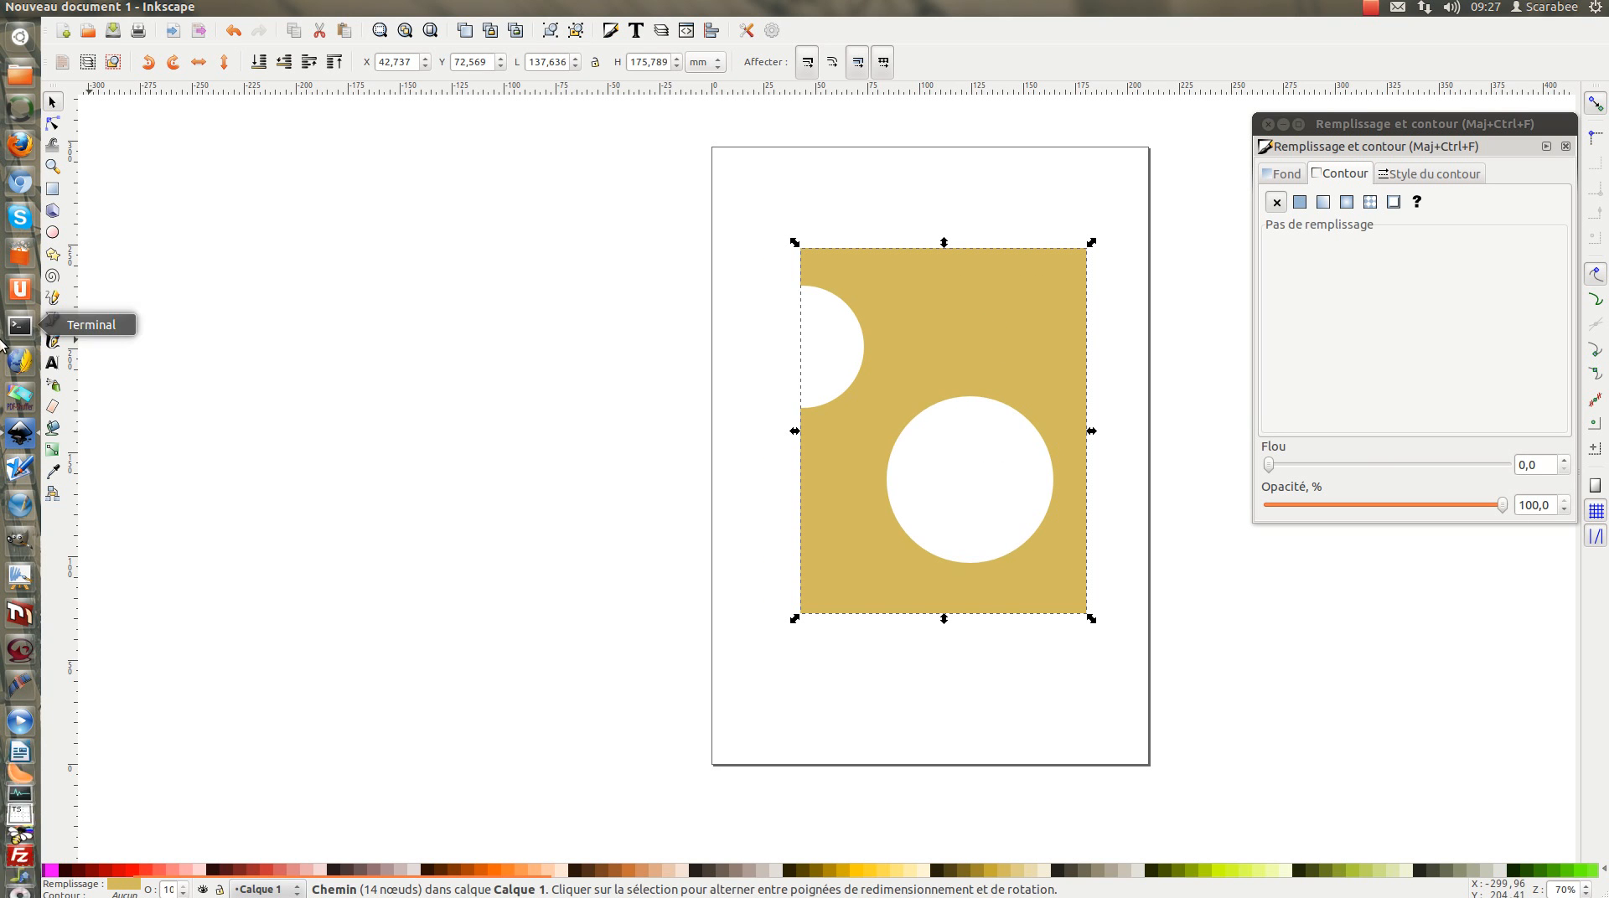
Draw an orange rectangle about 70 by 49 mm outside the page and move it over the tan shape's left edge
left_click(52, 188)
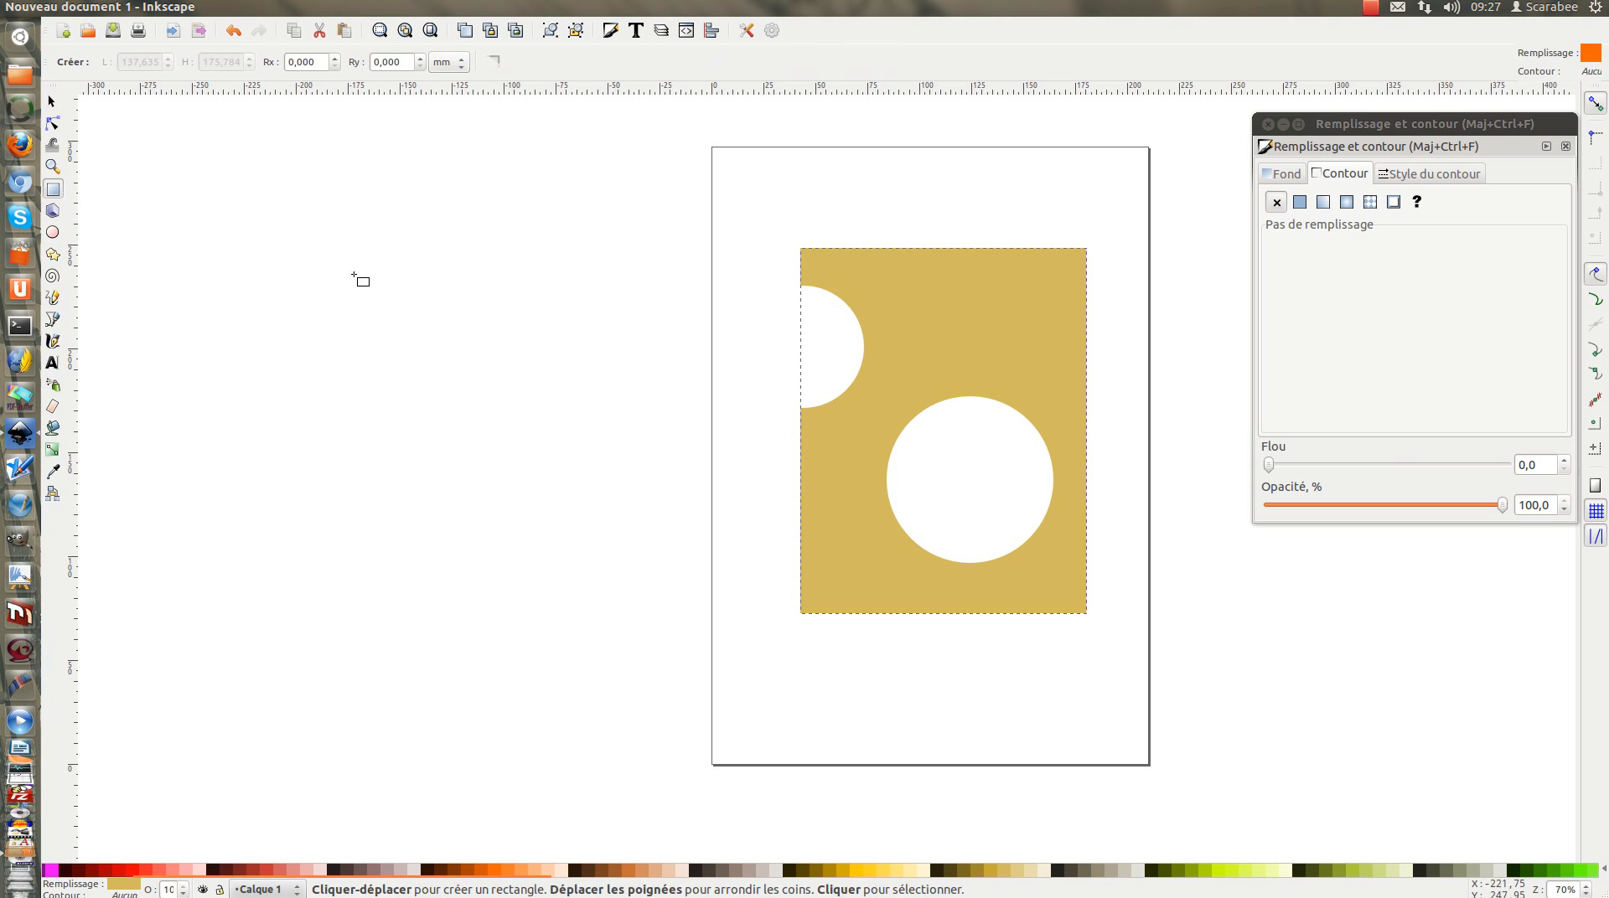
left_click_drag(483, 304, 629, 406)
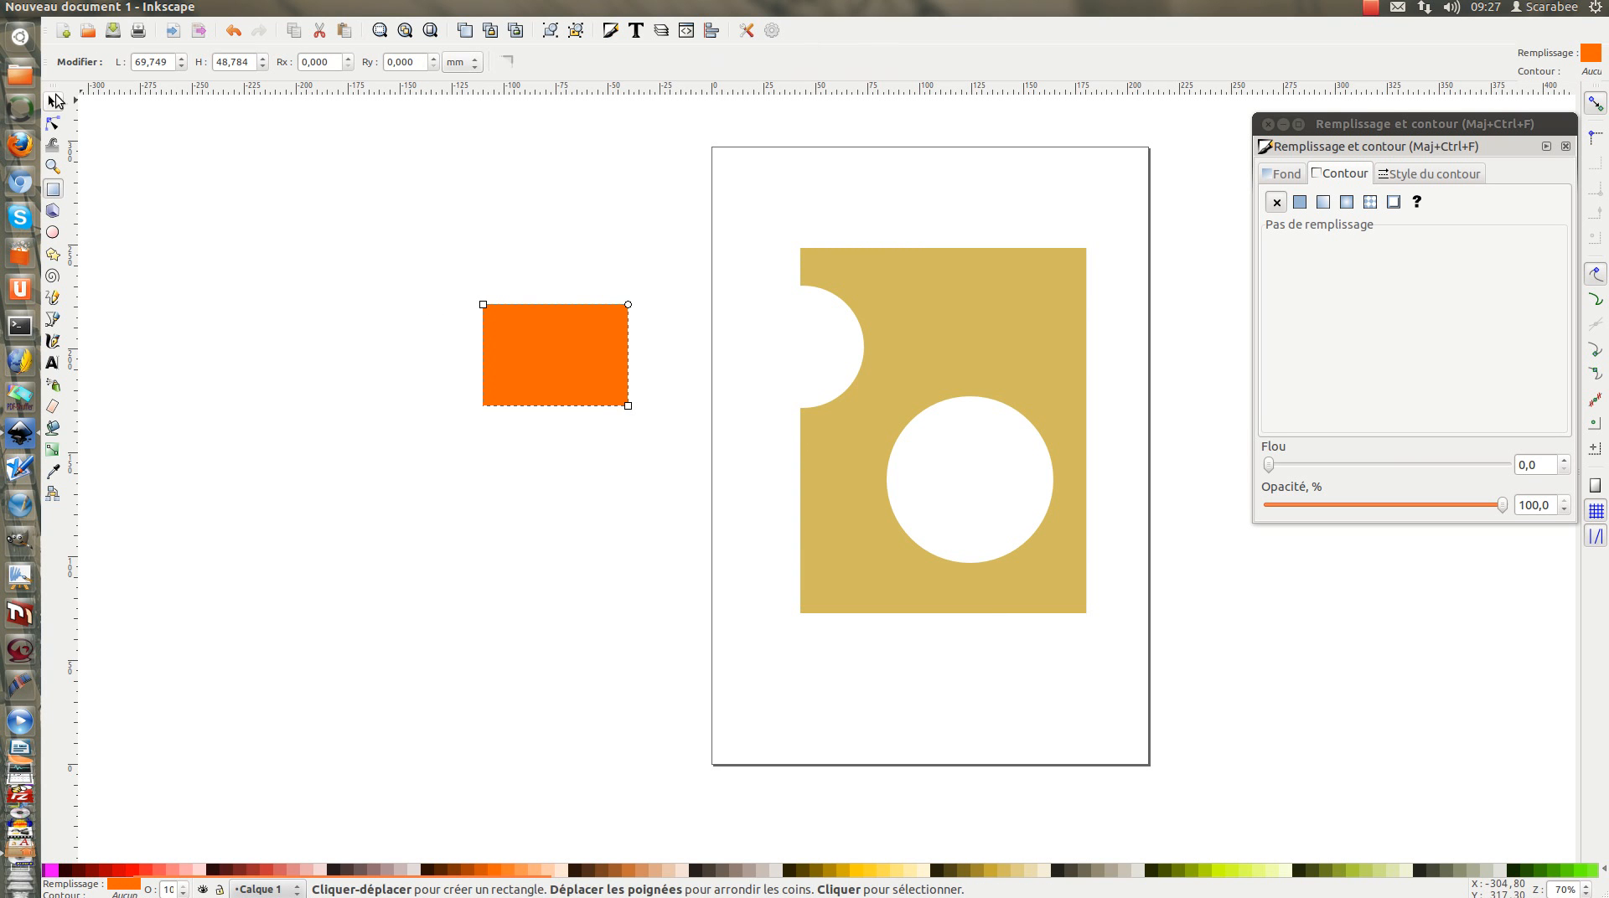
left_click(53, 101)
left_click_drag(535, 329, 790, 458)
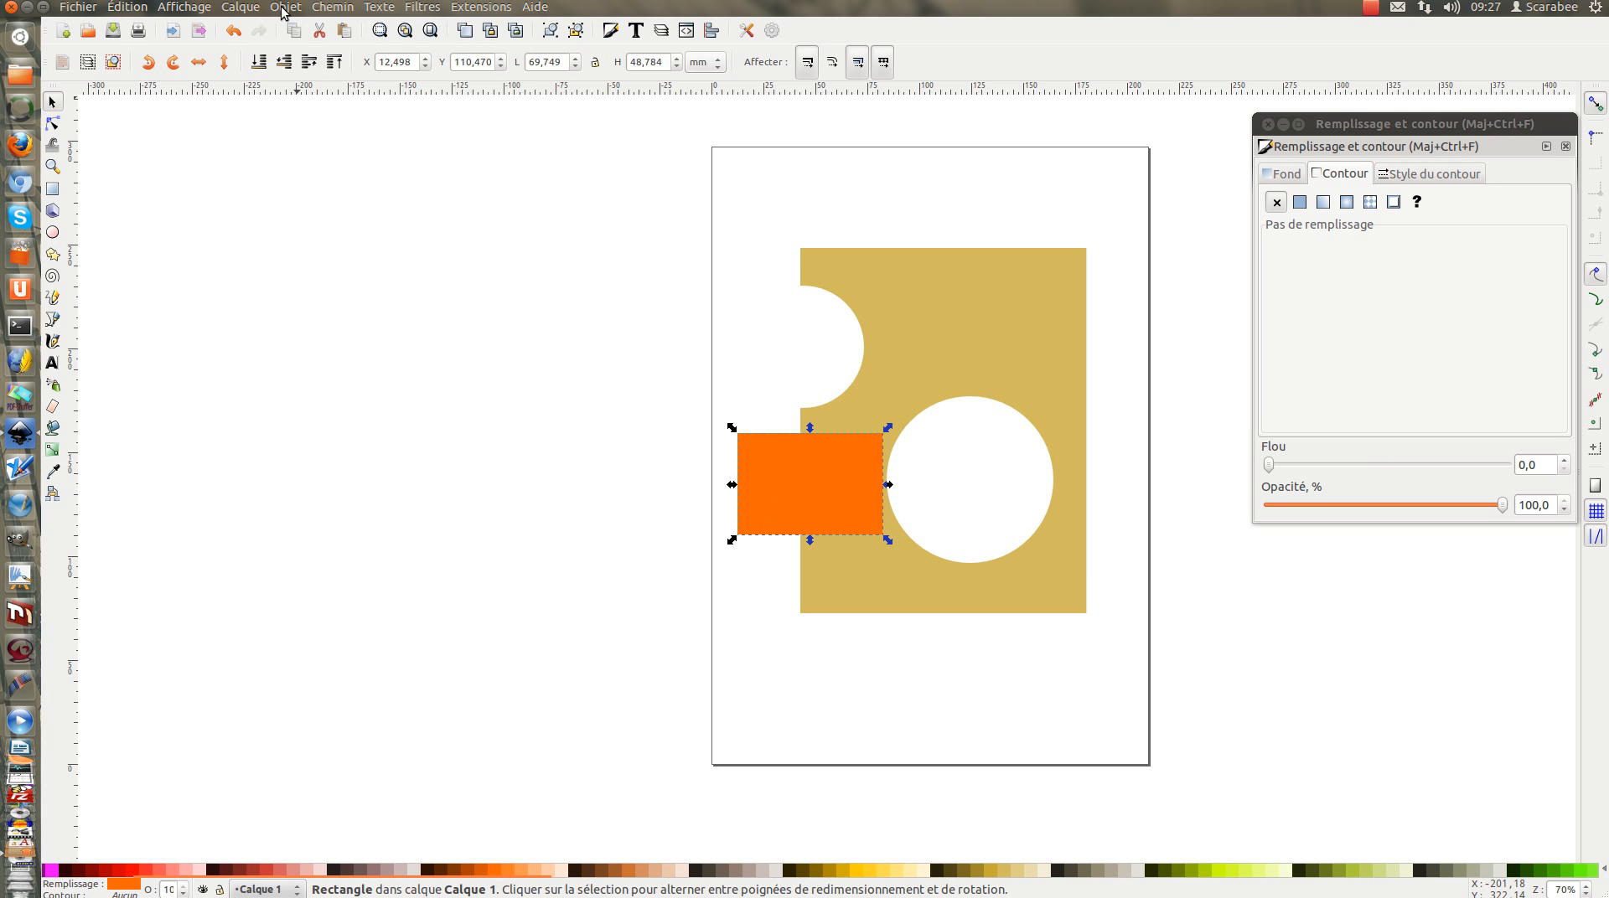
Try sending the orange rectangle to the back and placing it behind the tan shape's round hole, and delete the rectangle
left_click(285, 6)
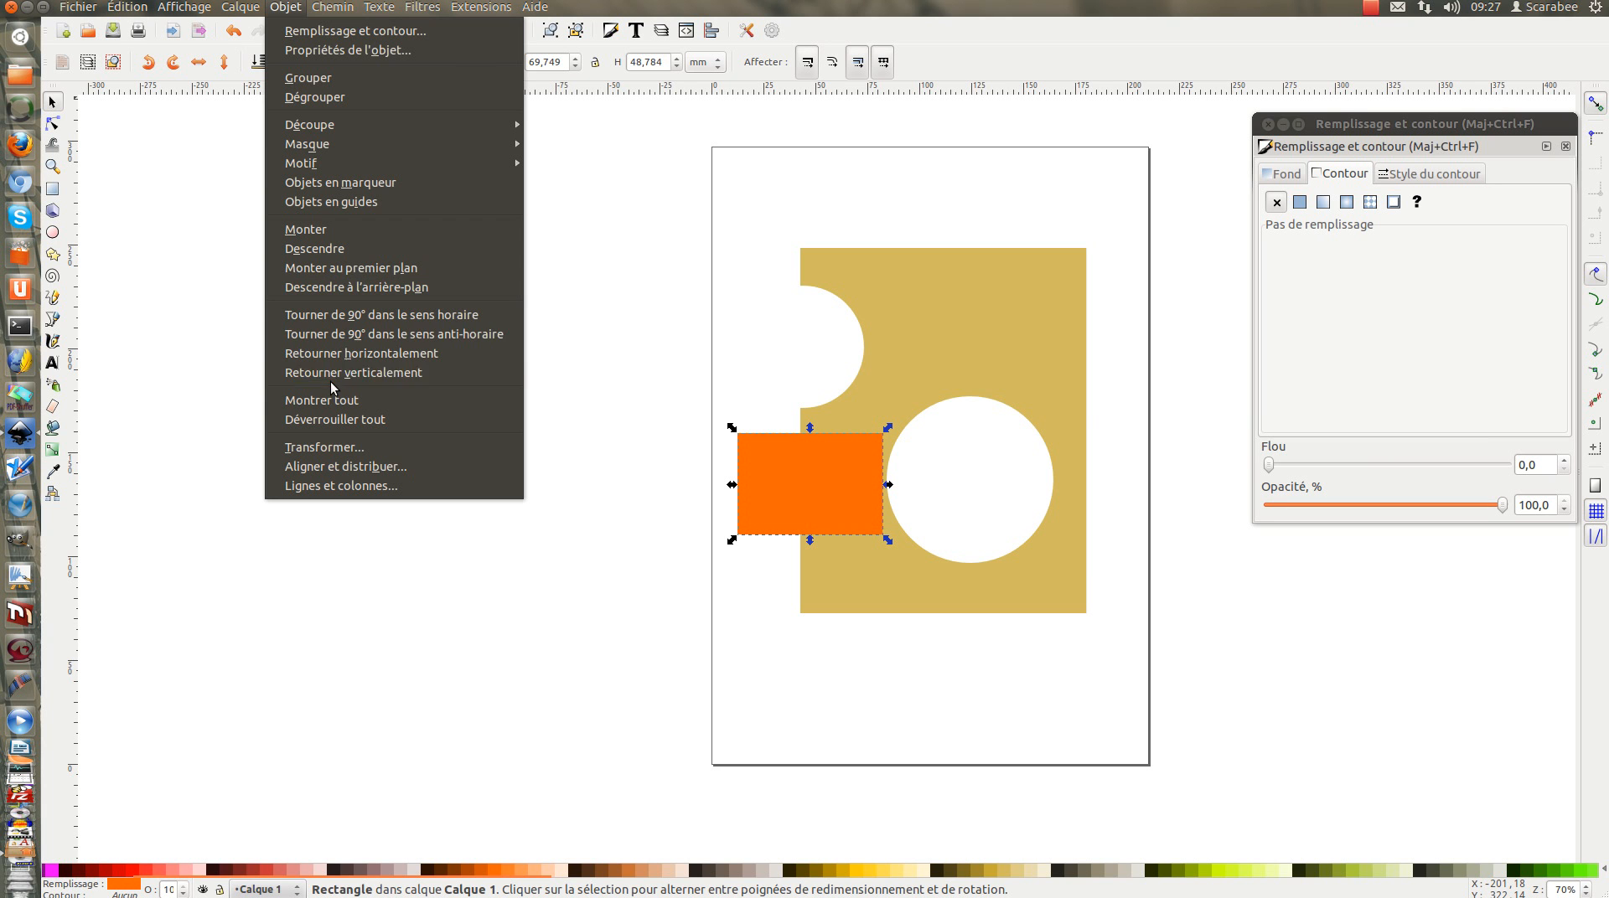
left_click(348, 287)
left_click_drag(749, 493, 1001, 453)
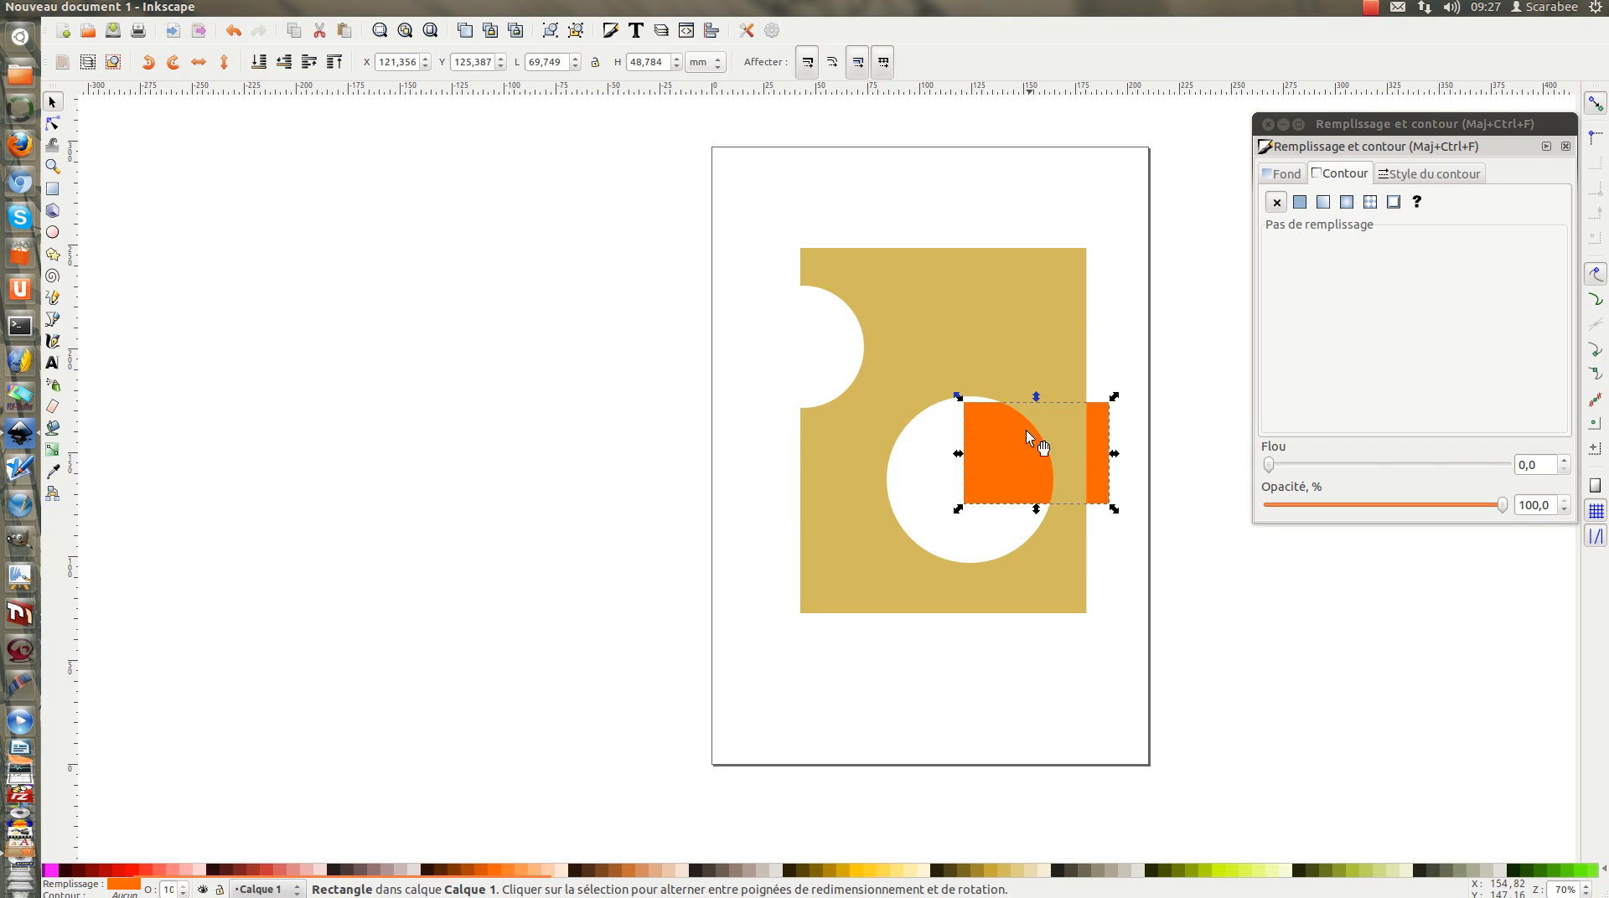
left_click_drag(1100, 441, 524, 345)
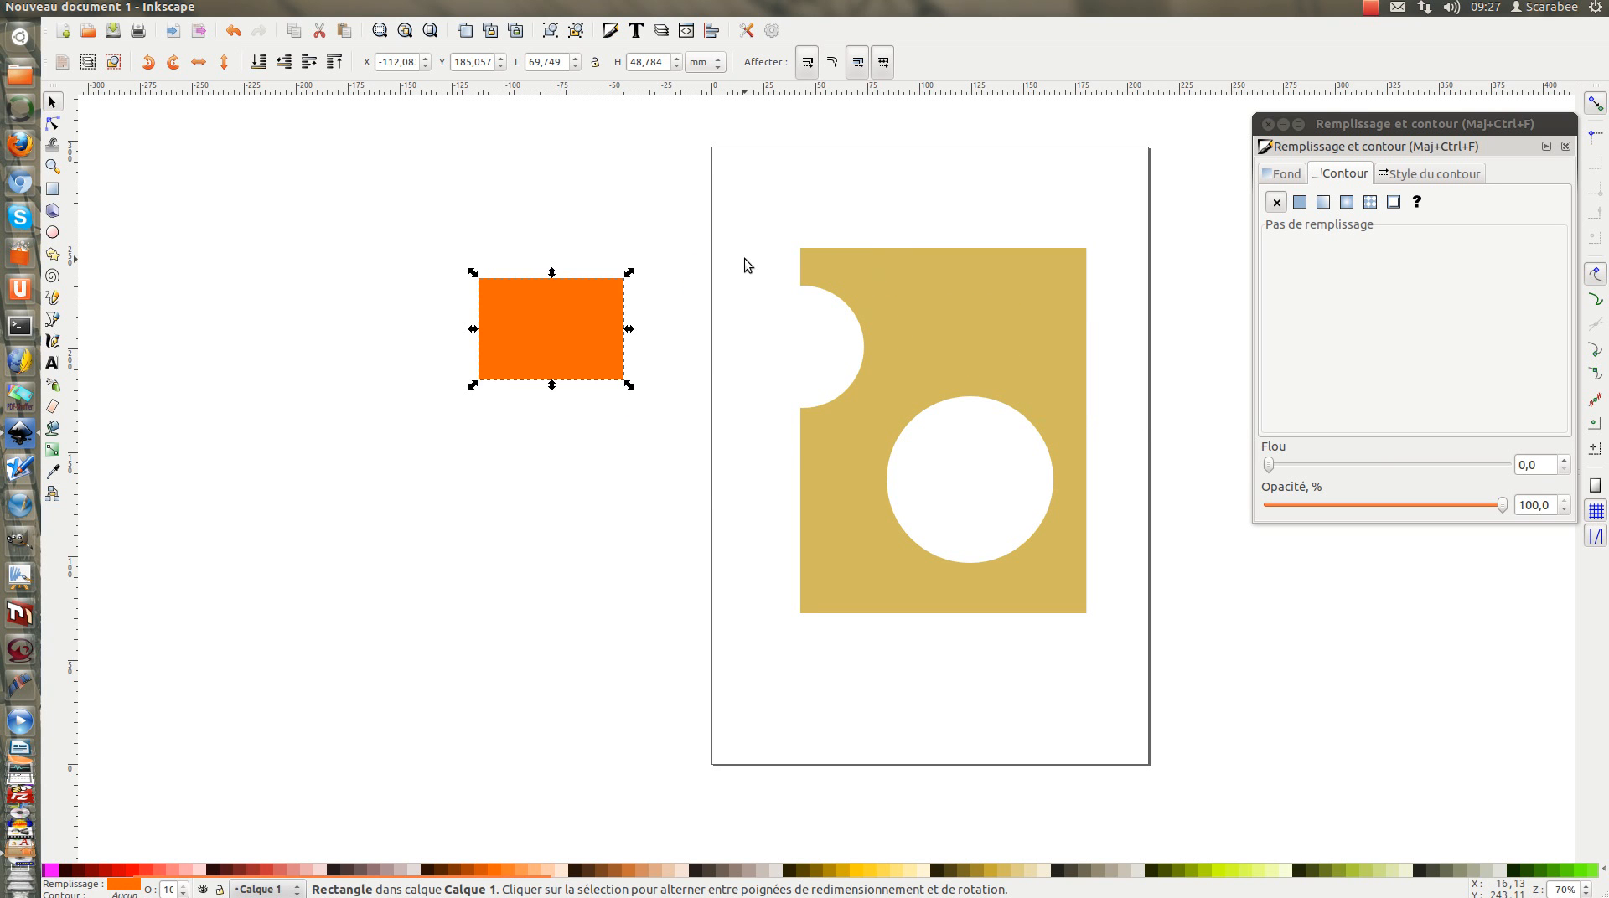
key("Delete")
Move the tan shape to about X 33, Y 58 mm on the page, and deselect it
left_click_drag(998, 320, 977, 349)
left_click(557, 277)
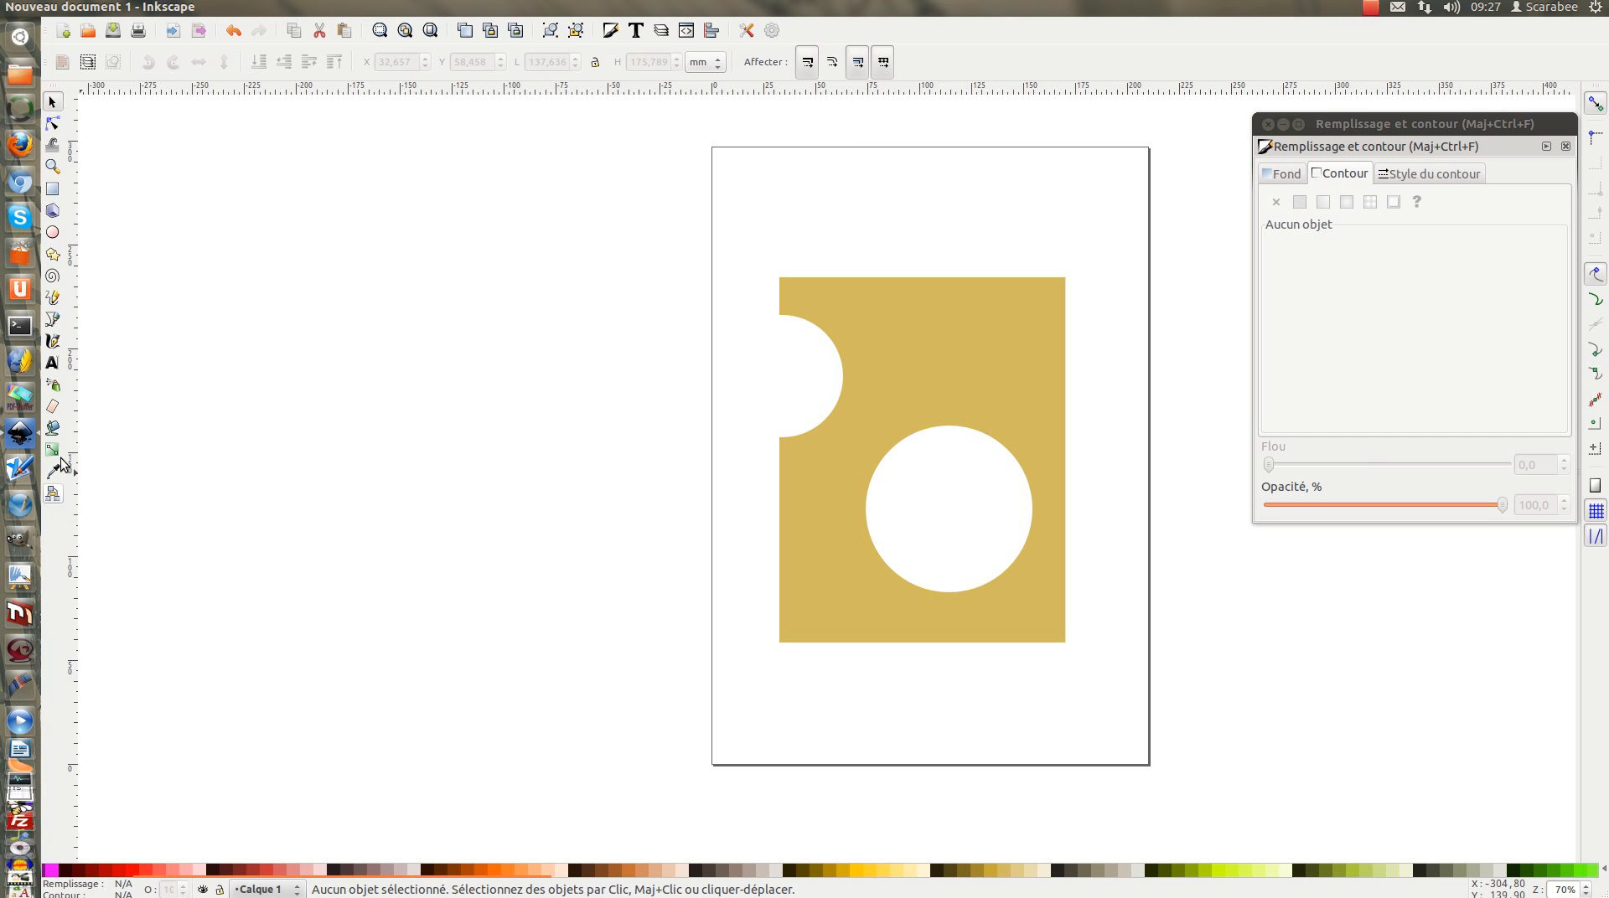
Add the text "Cheese" above the tan shape, starting near its left edge
left_click(52, 363)
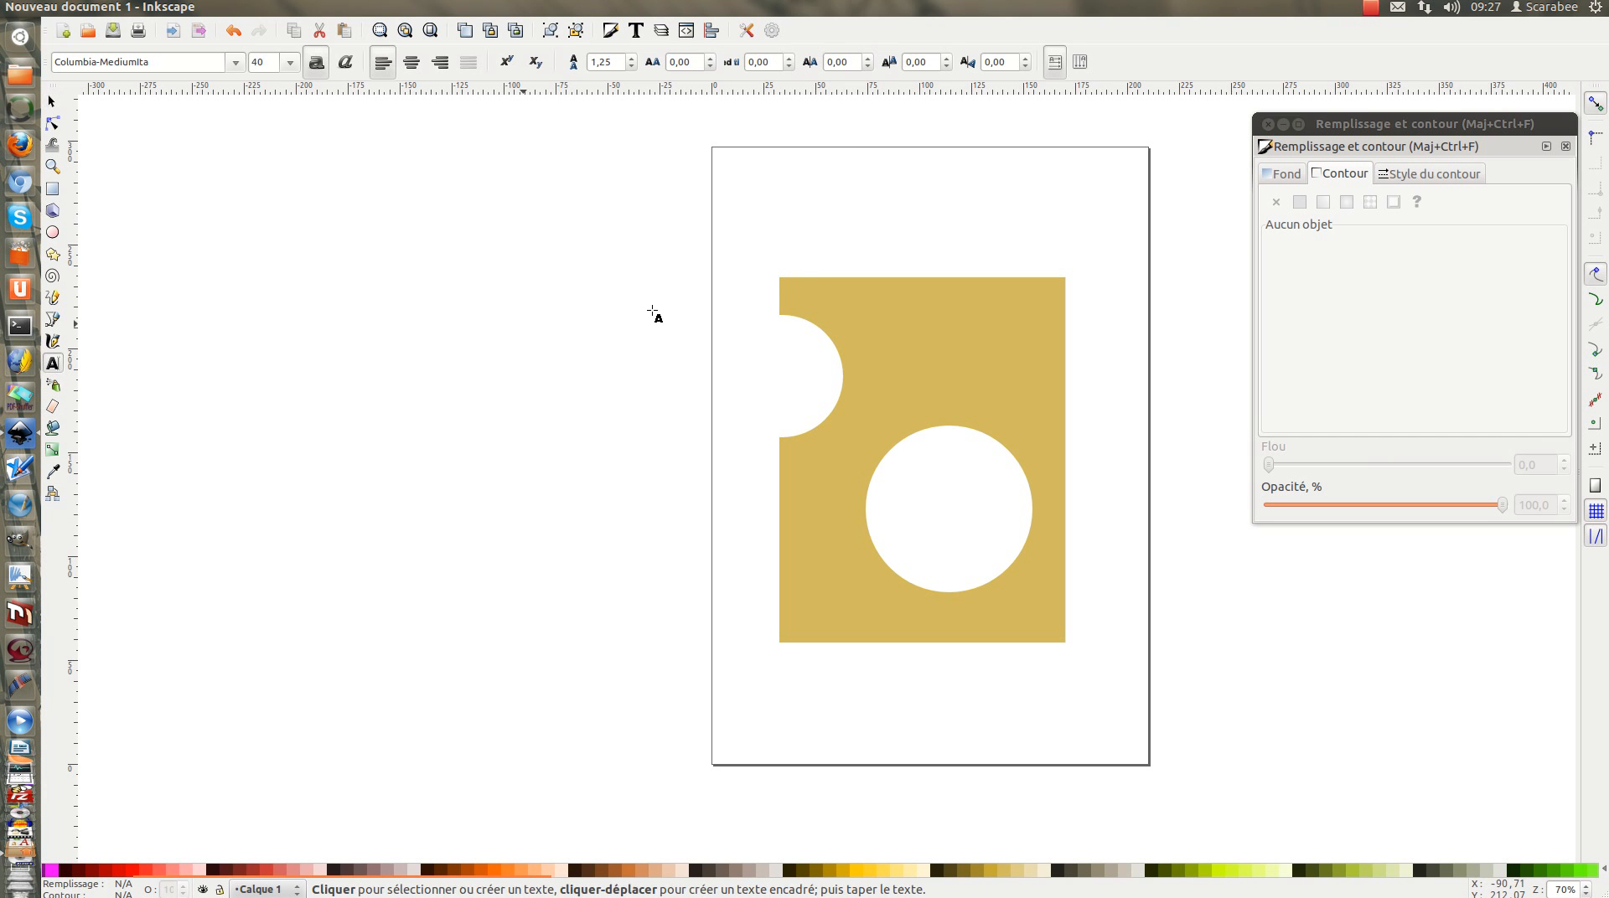
left_click(786, 234)
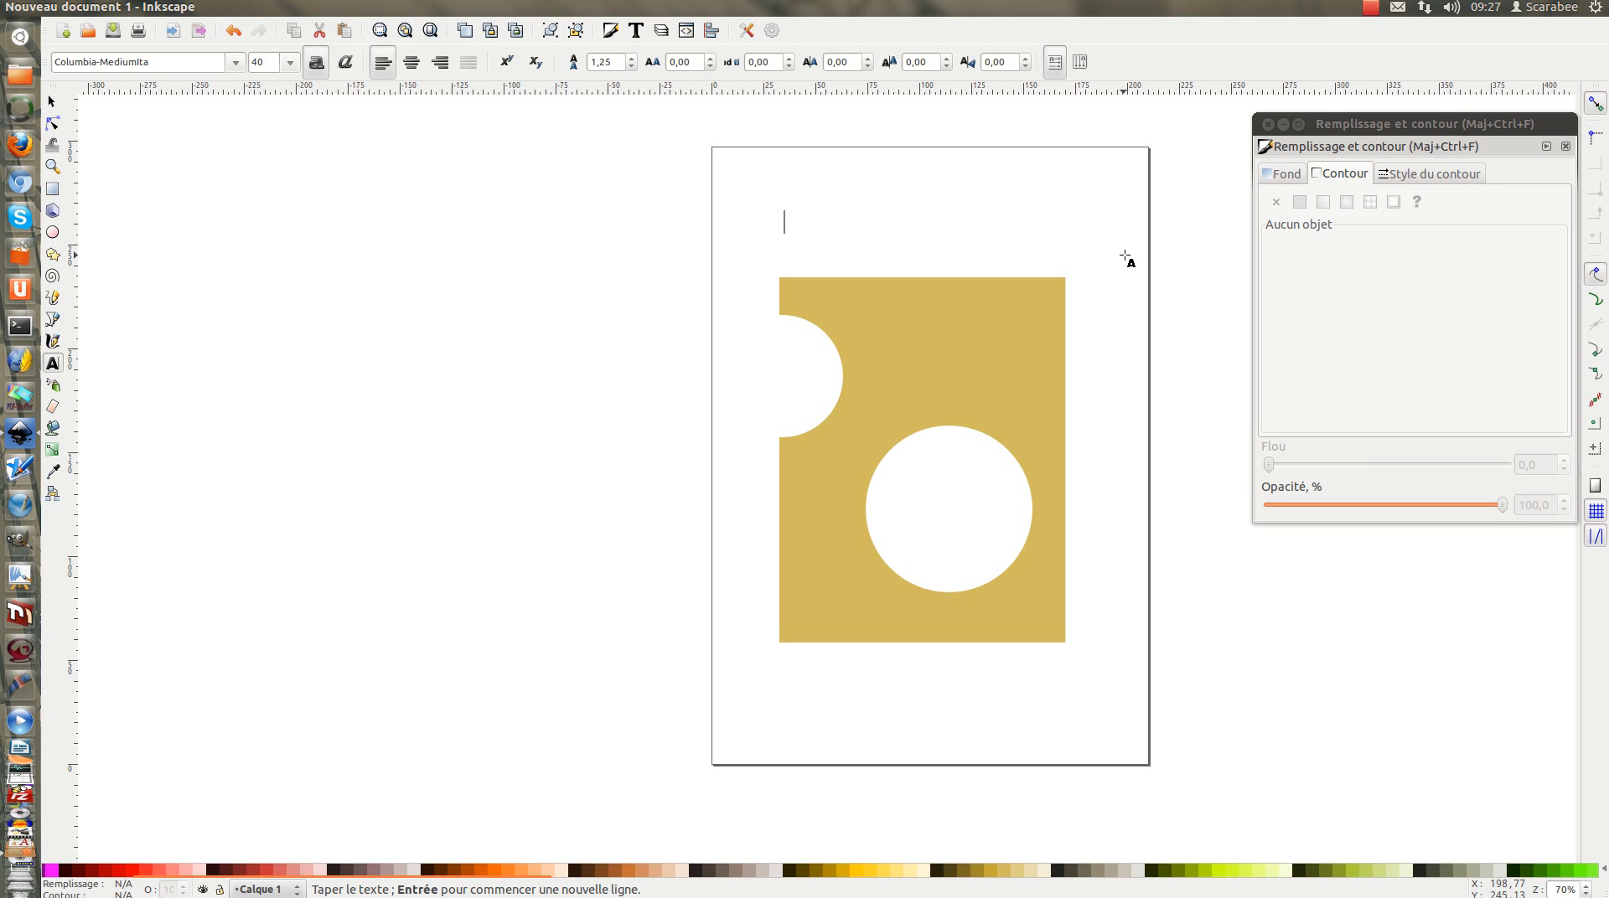
type("Che")
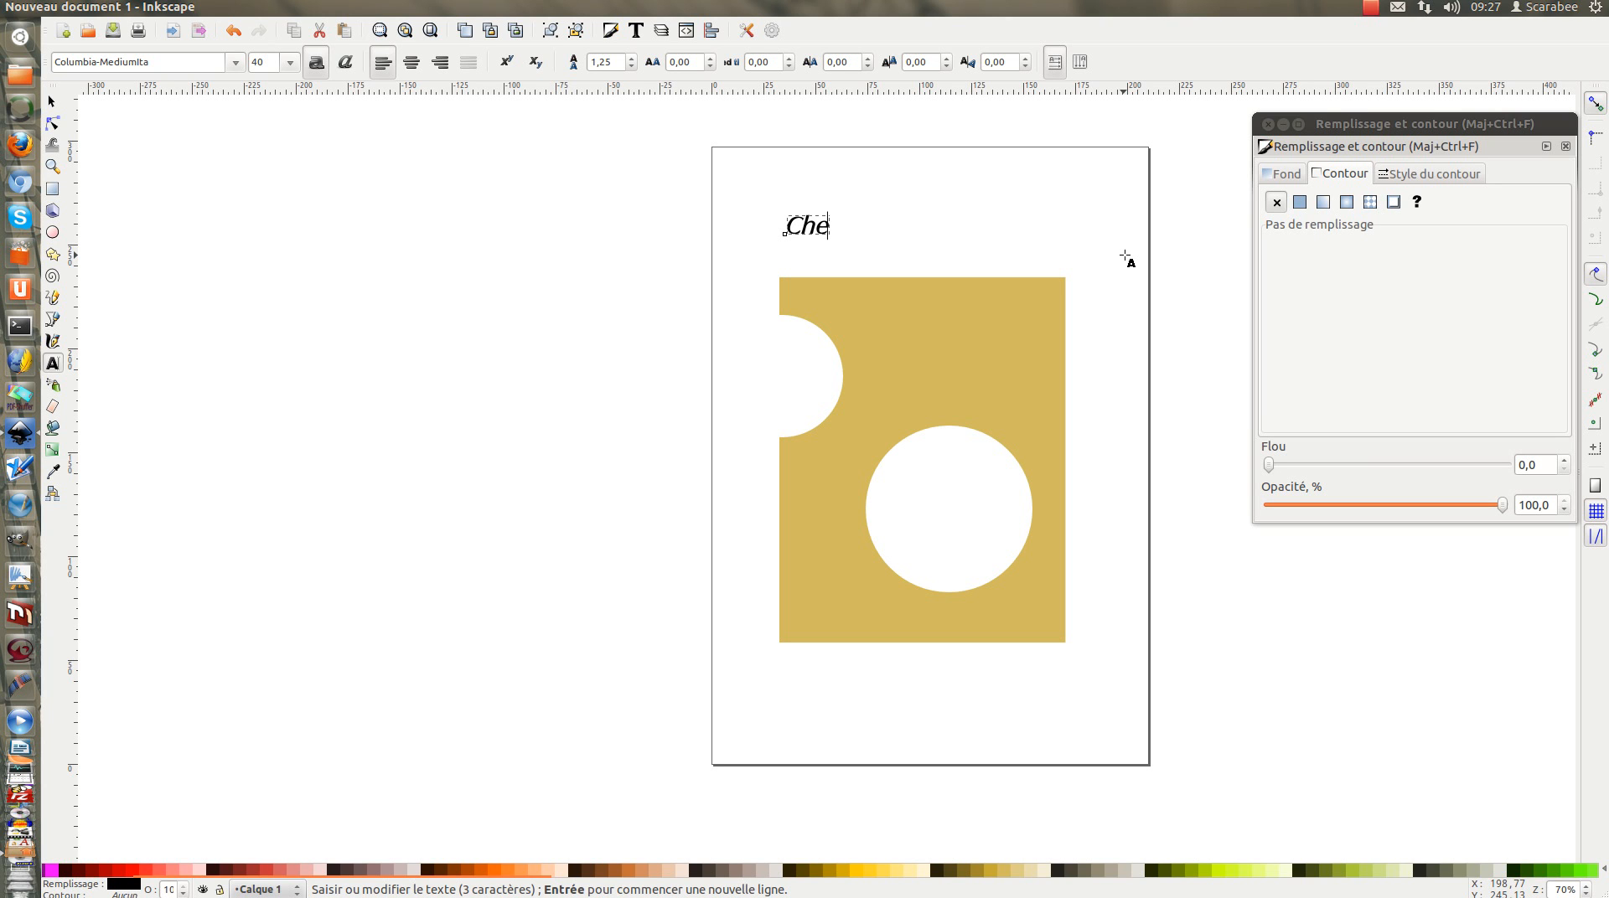
type("ese")
left_click(51, 101)
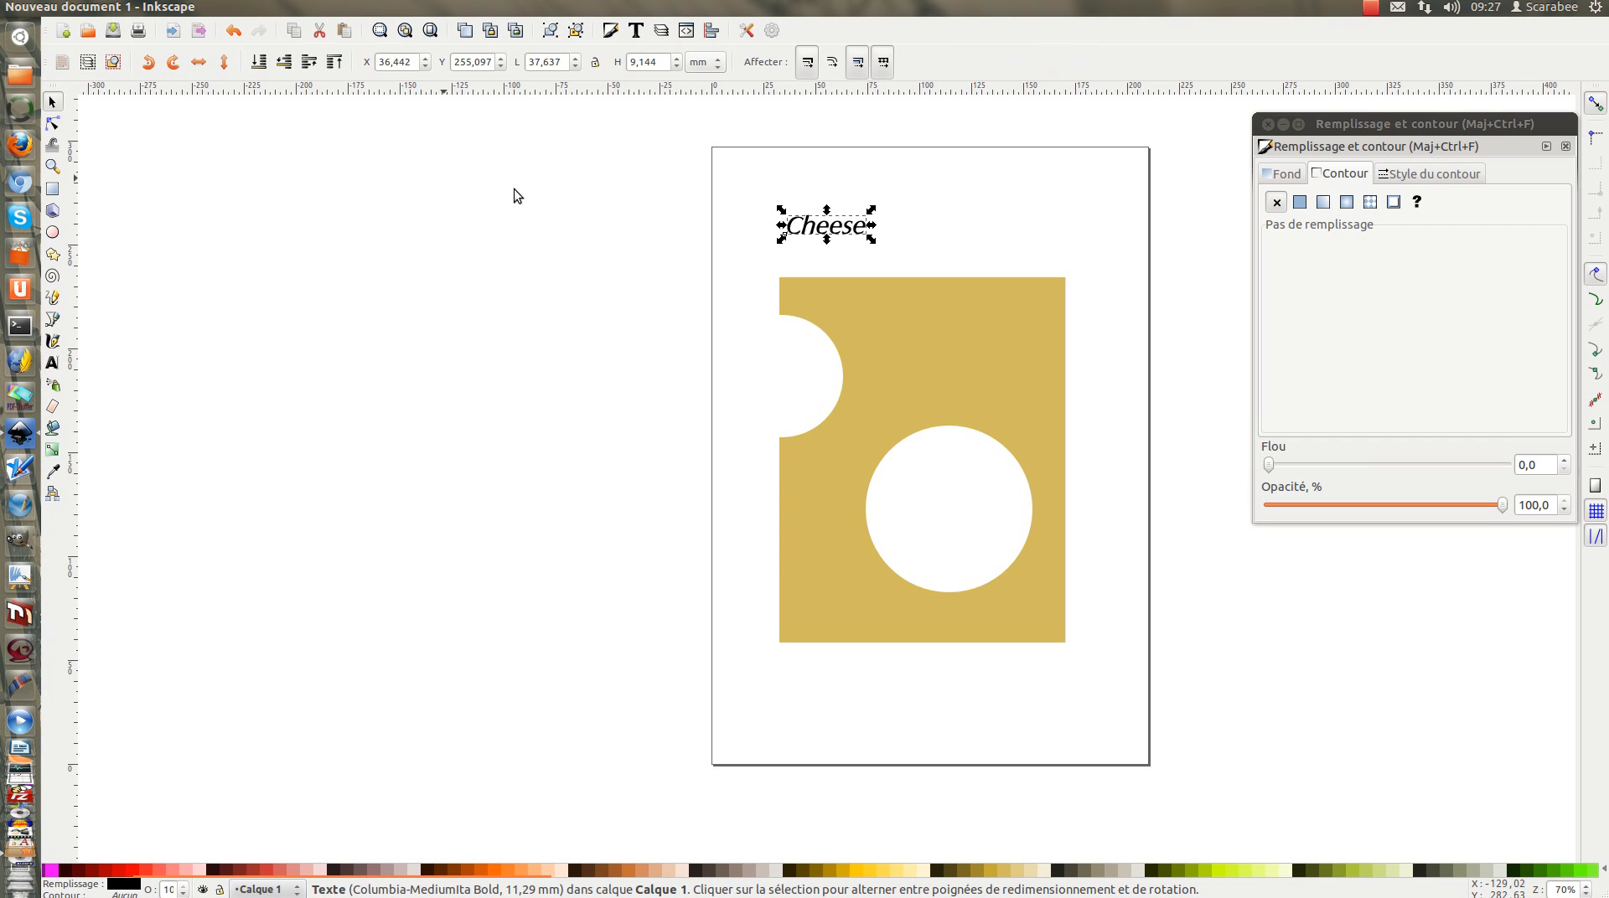
Change the font of the "Cheese" text to Lobster 1.4 in the Normal style
mouse_move(262, 12)
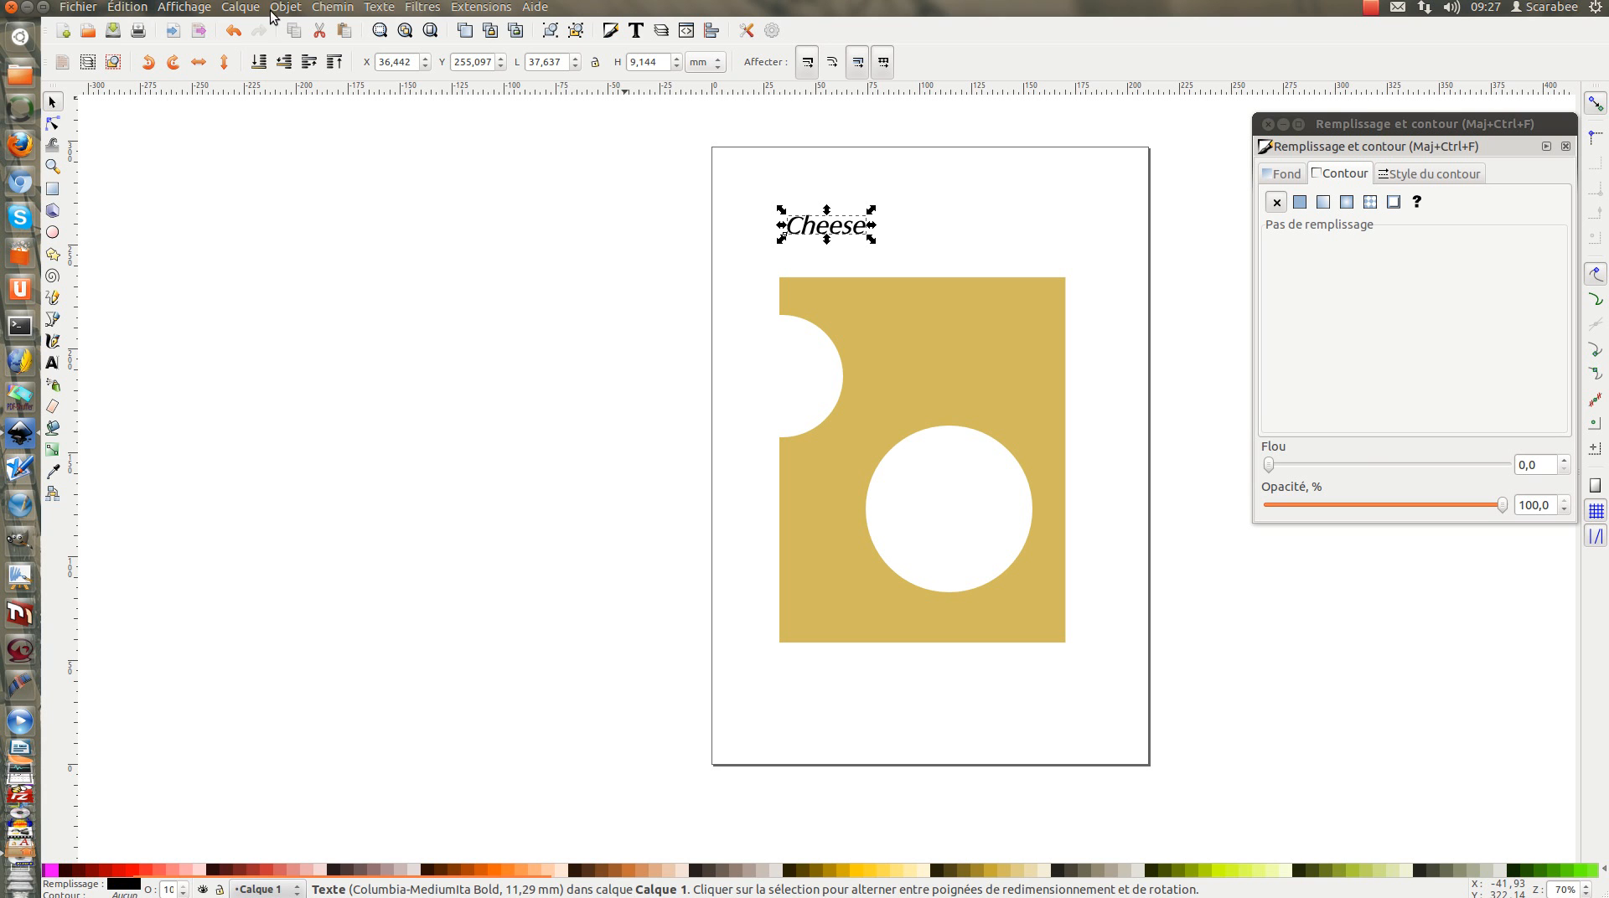
left_click(383, 8)
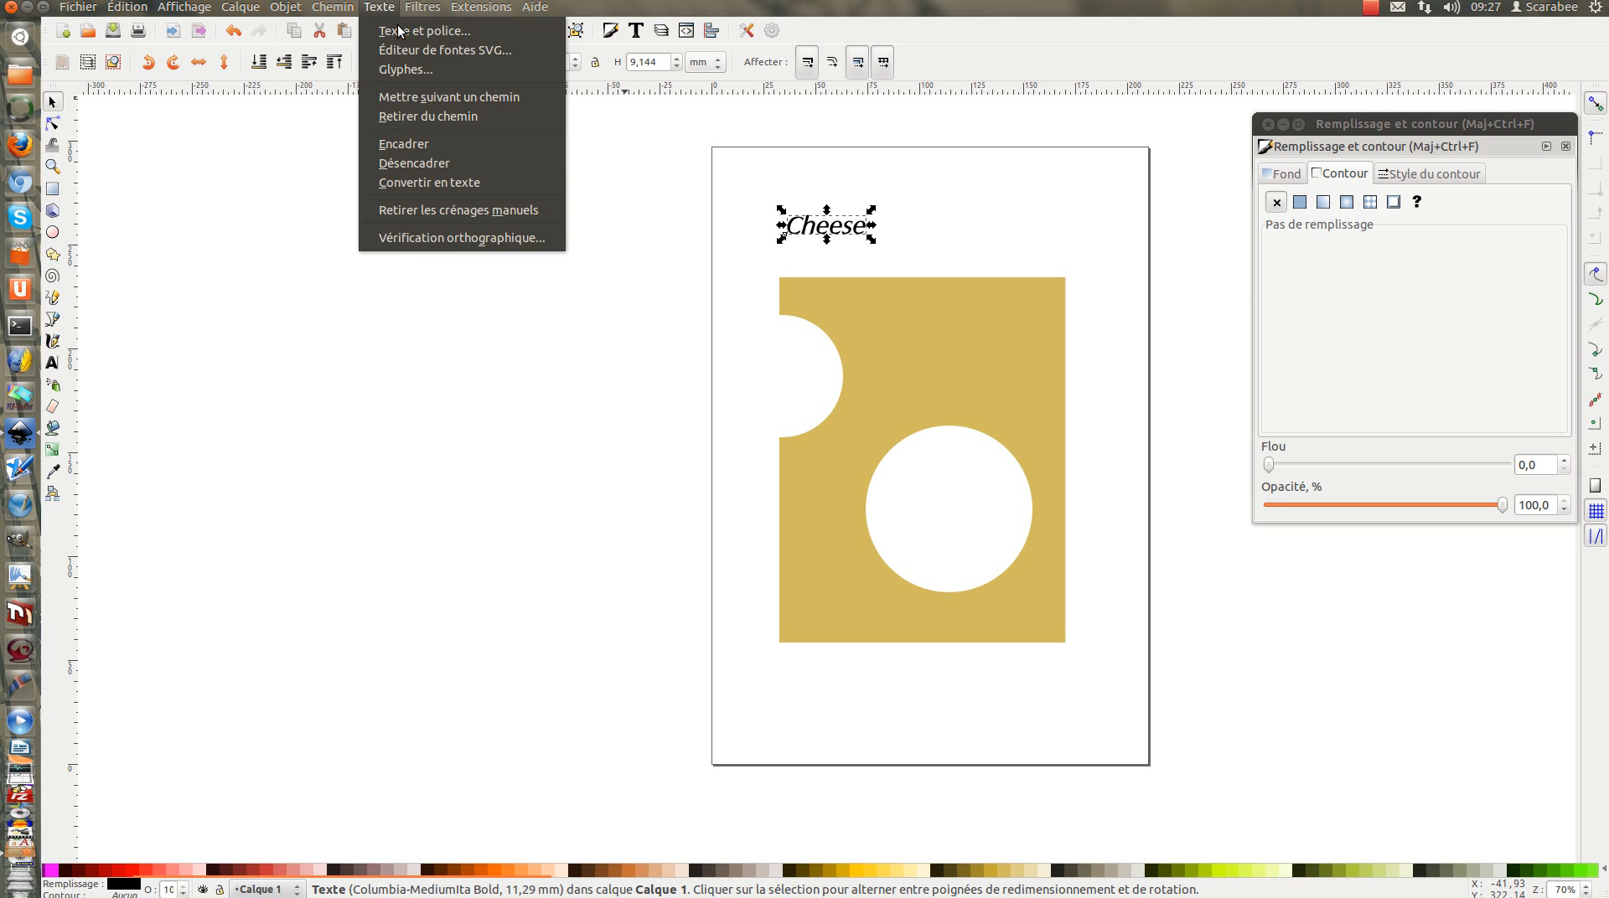
left_click(399, 32)
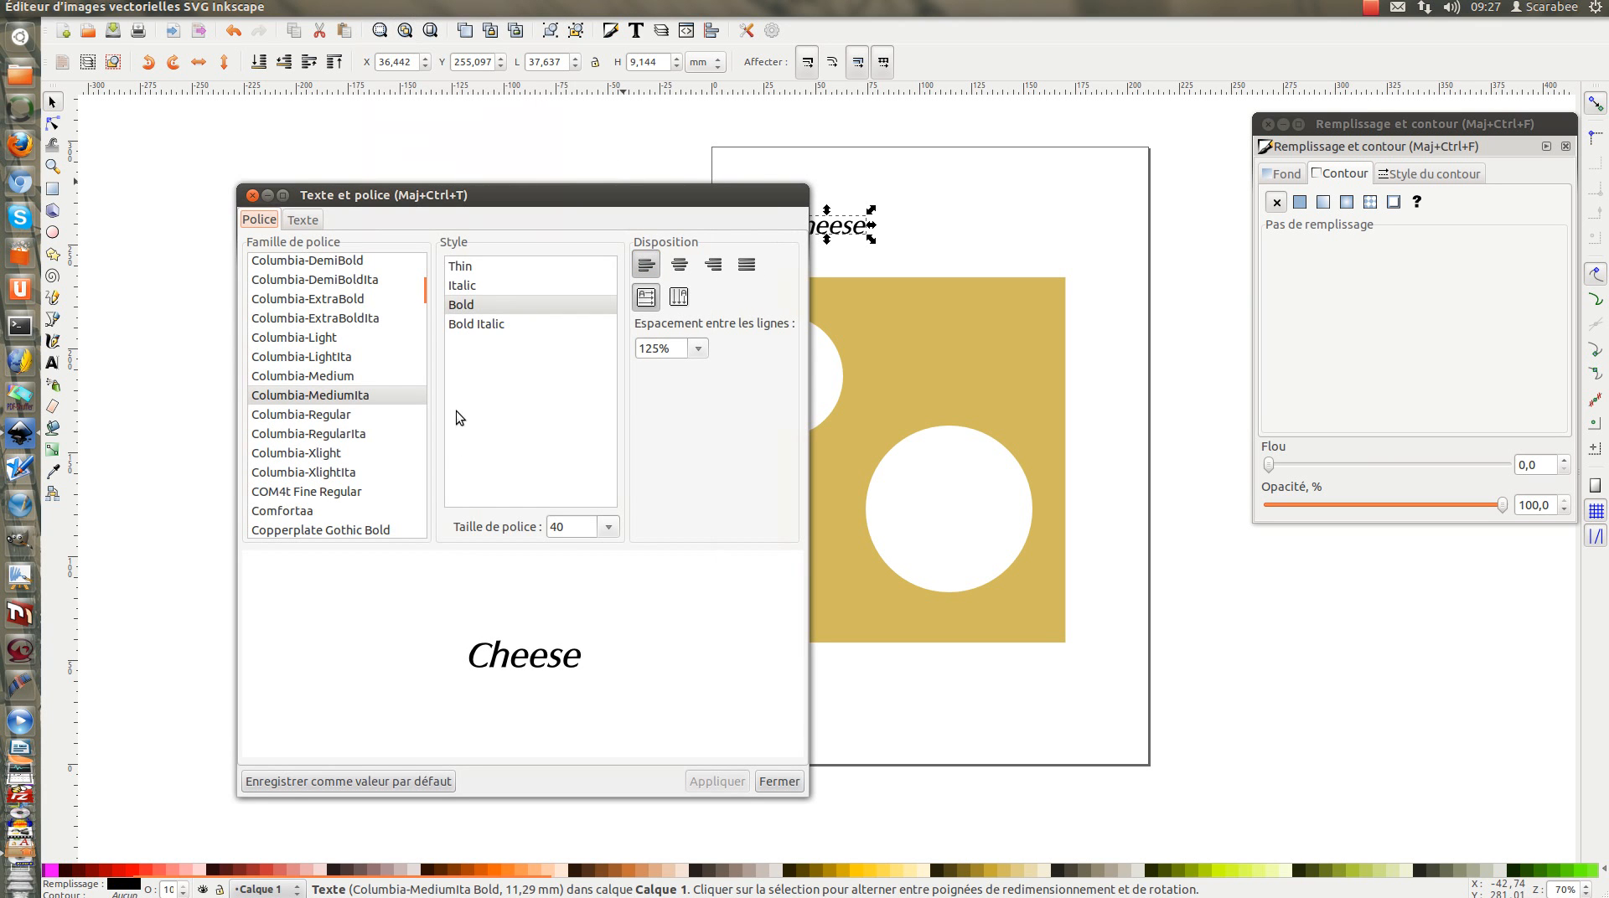
scroll(324, 493, "down", 5)
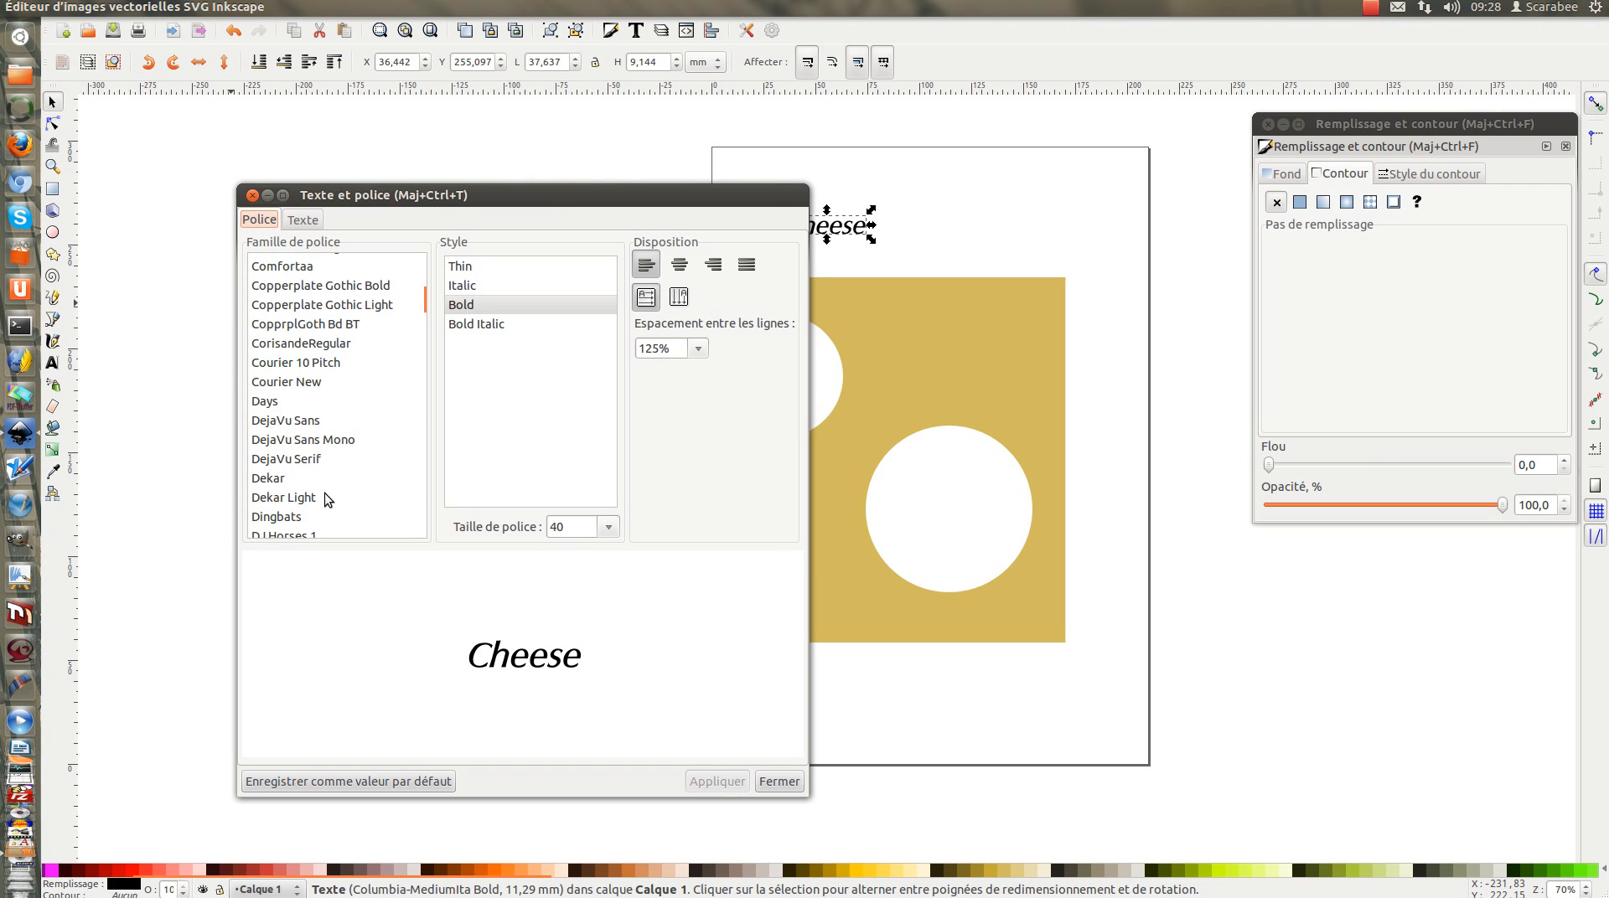
scroll(309, 448, "down", 4)
scroll(356, 419, "down", 10)
scroll(354, 416, "down", 3)
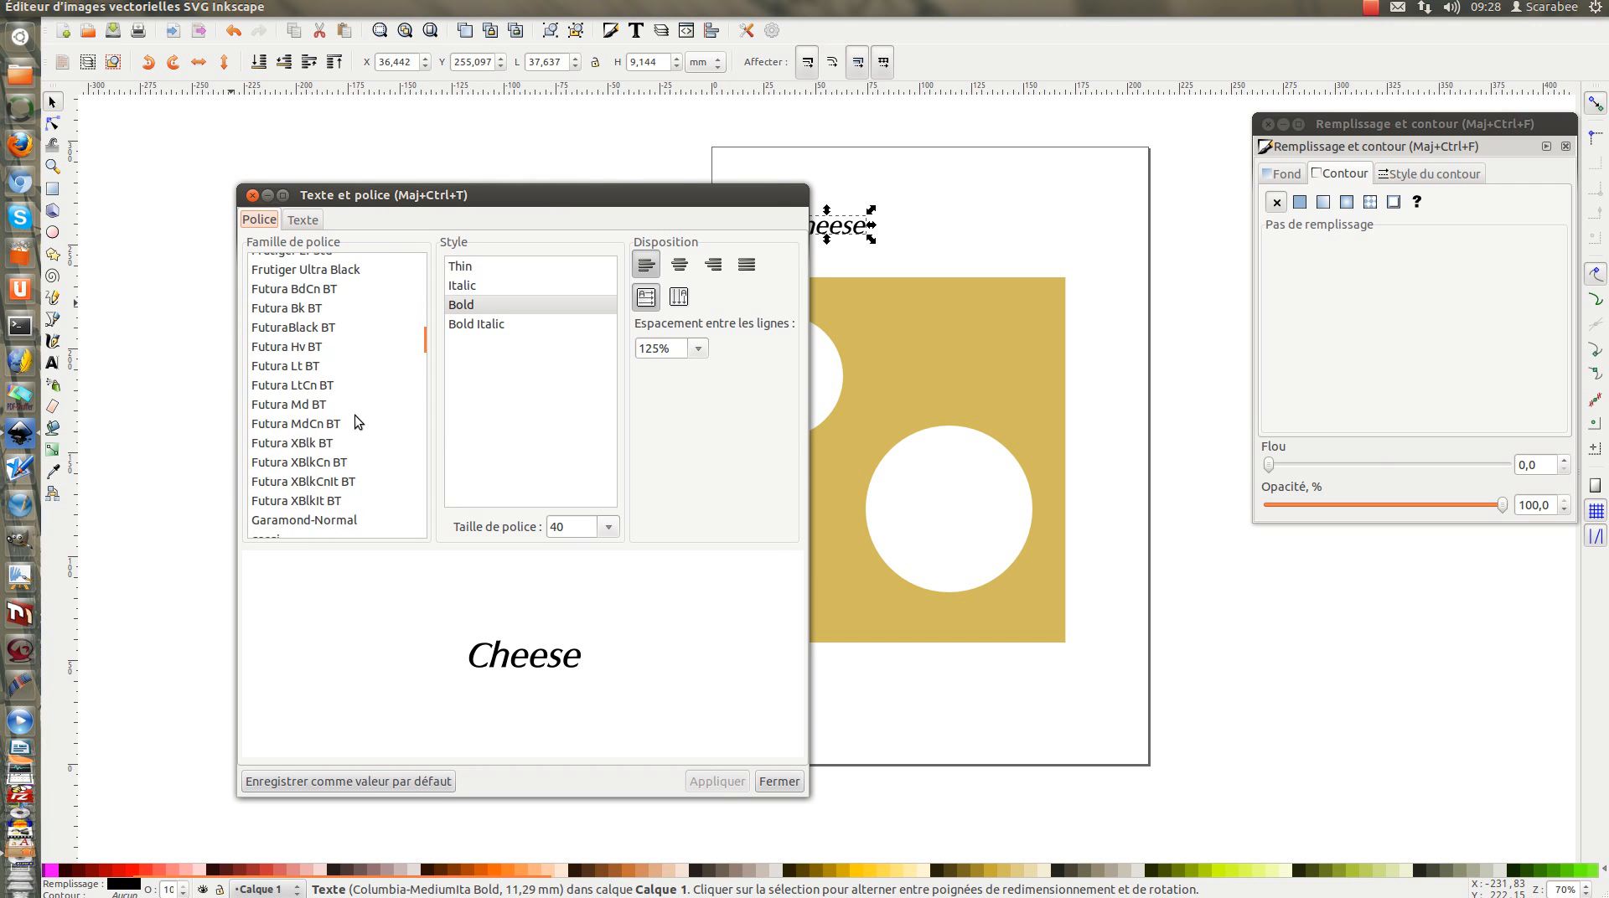
scroll(352, 415, "down", 9)
scroll(347, 405, "down", 5)
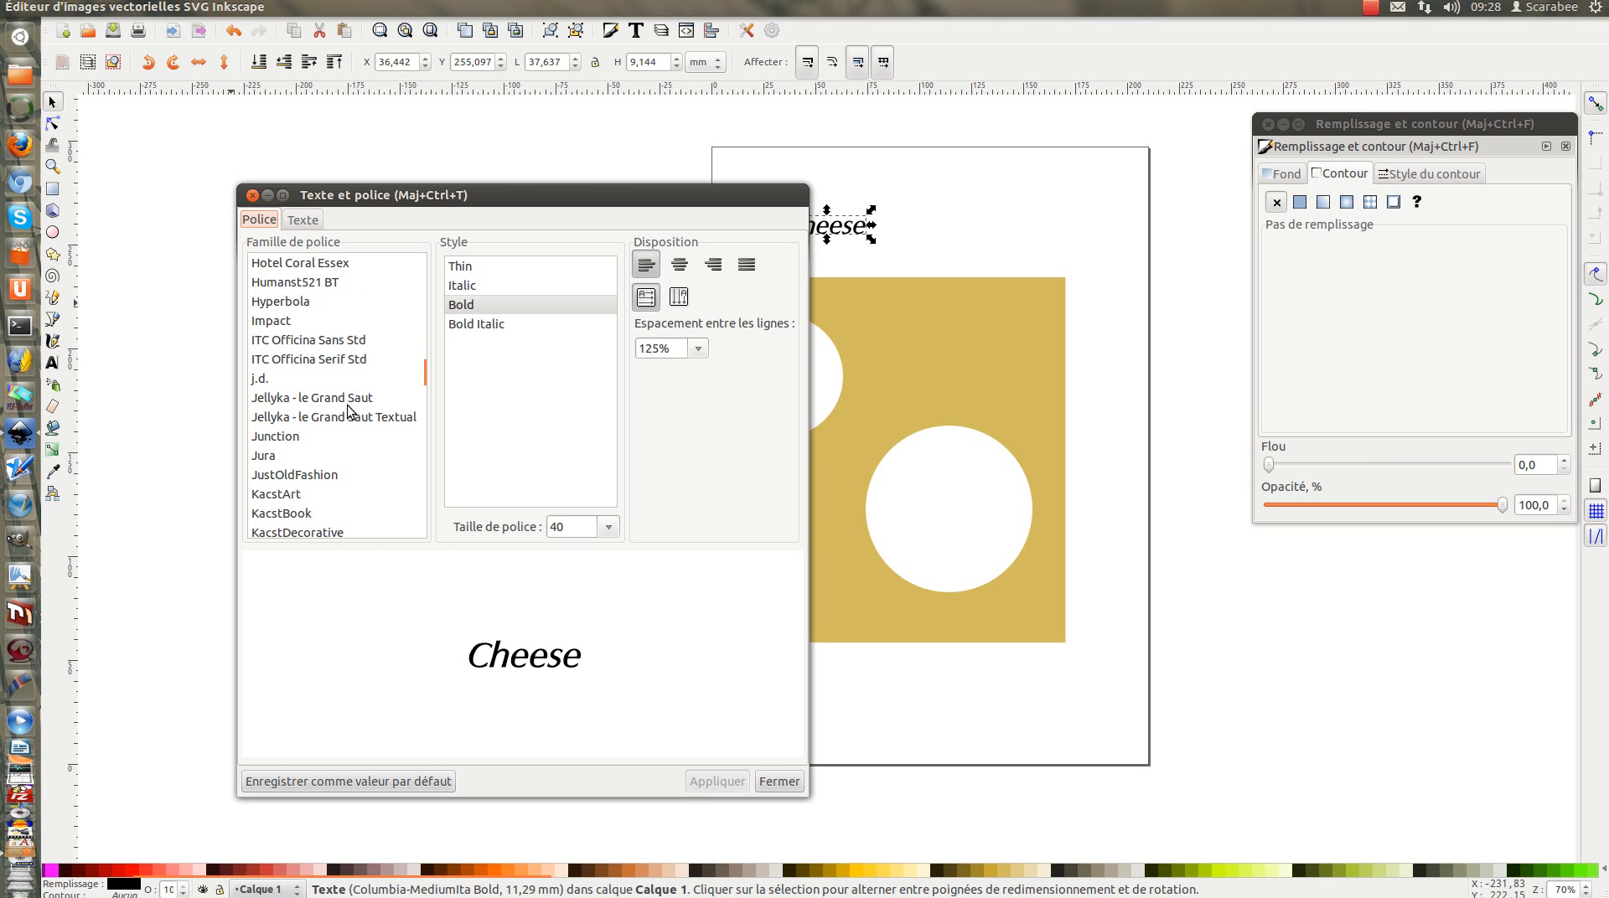
scroll(347, 409, "down", 6)
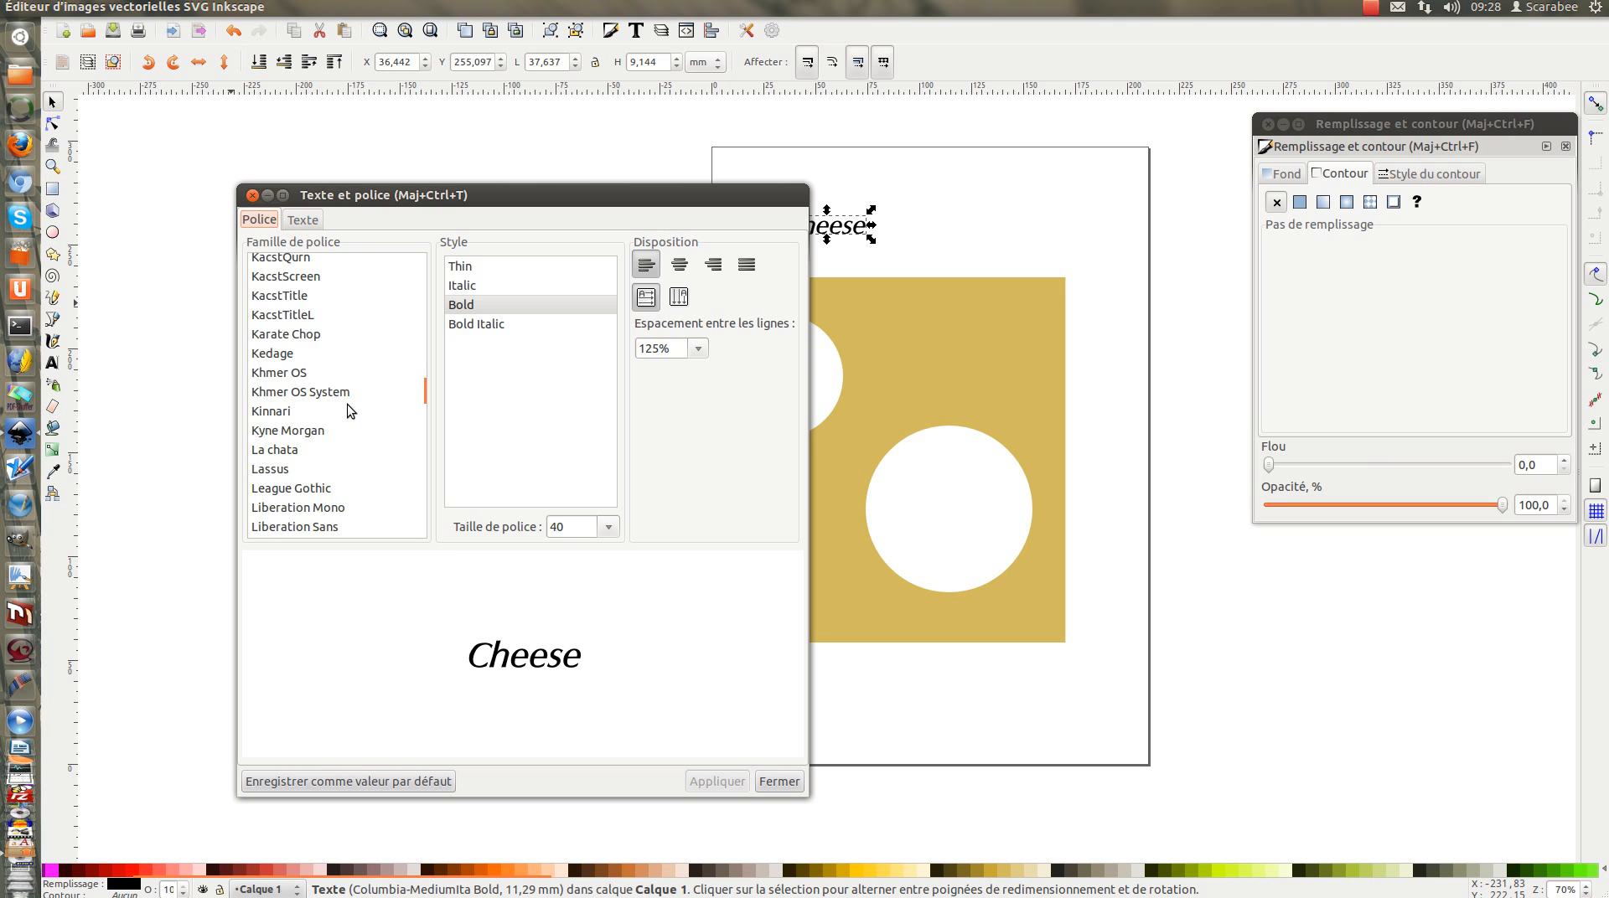
scroll(347, 409, "down", 5)
scroll(345, 411, "down", 6)
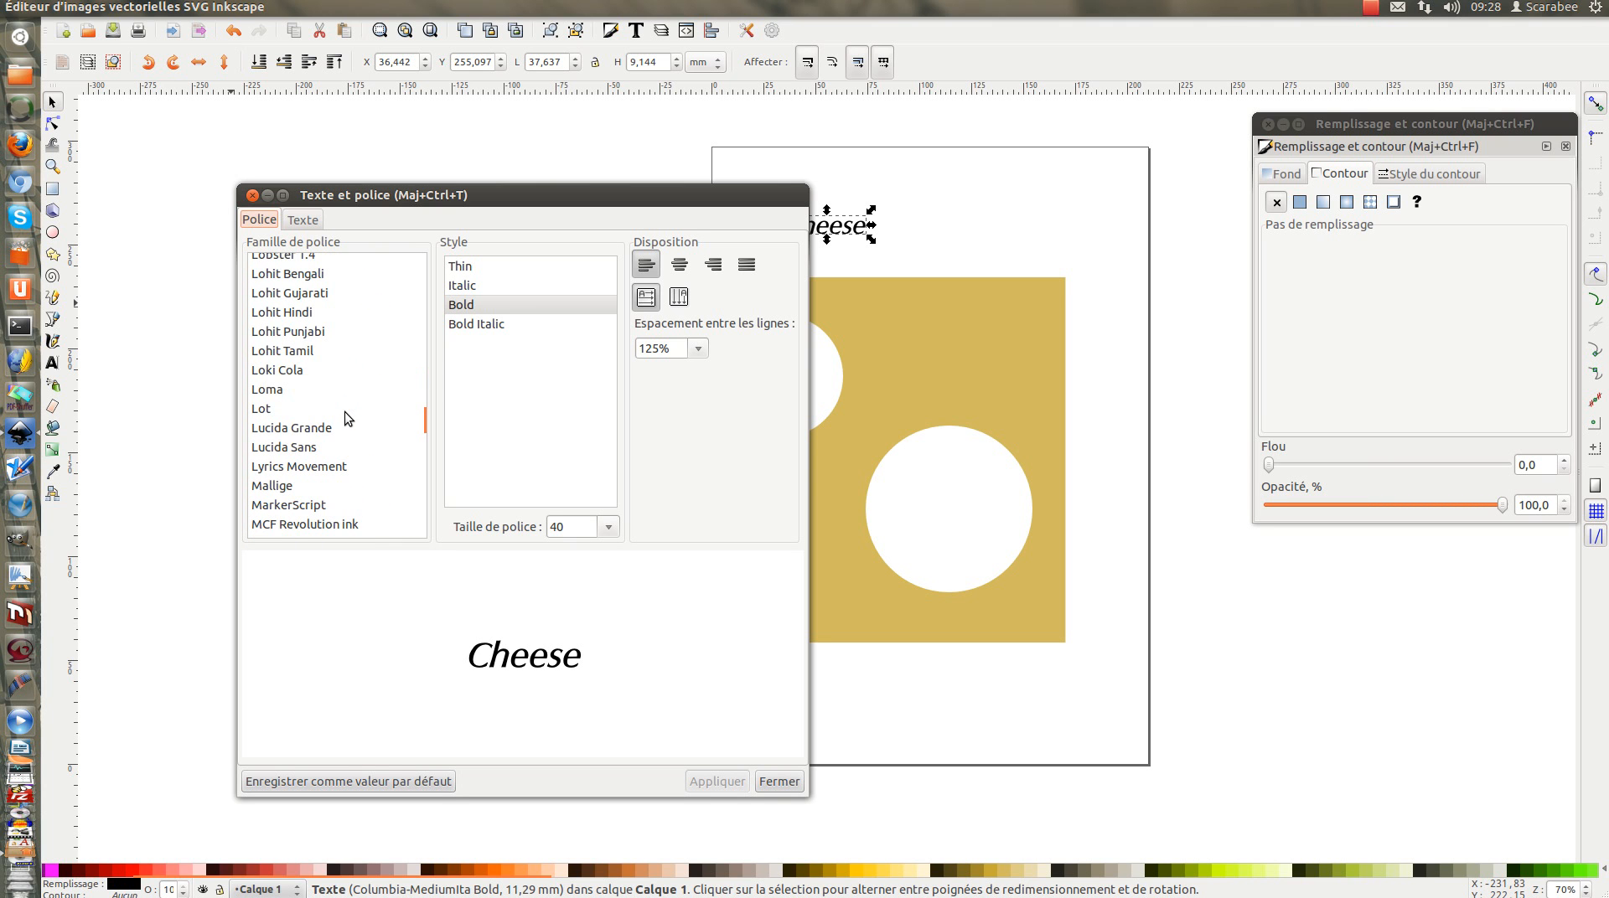
scroll(344, 410, "up", 1)
left_click(289, 295)
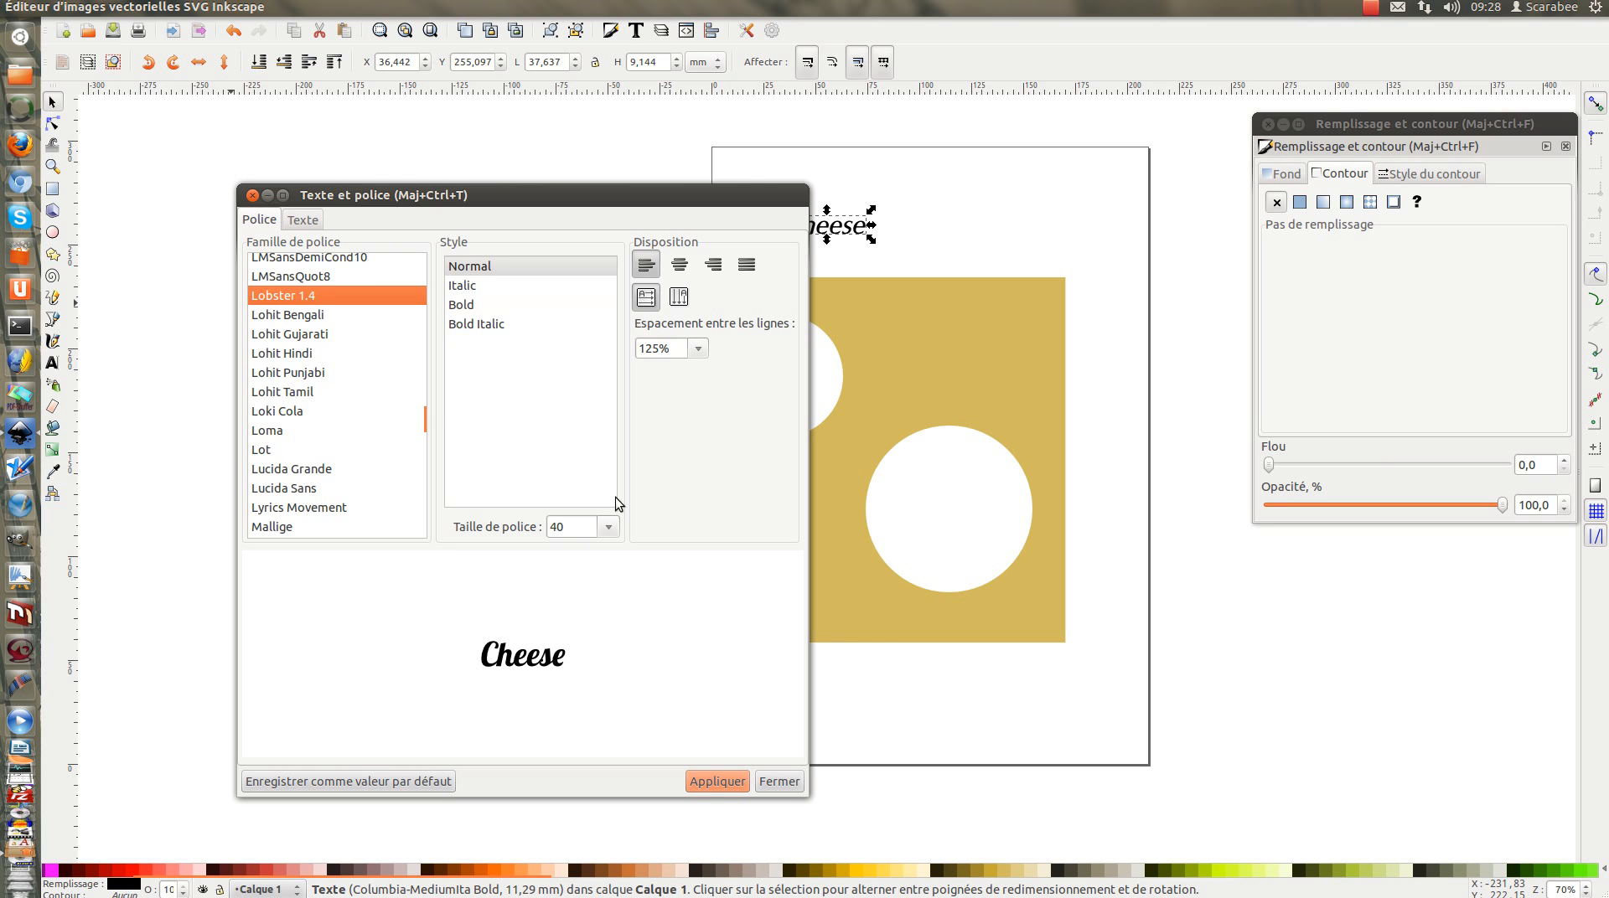
left_click(729, 784)
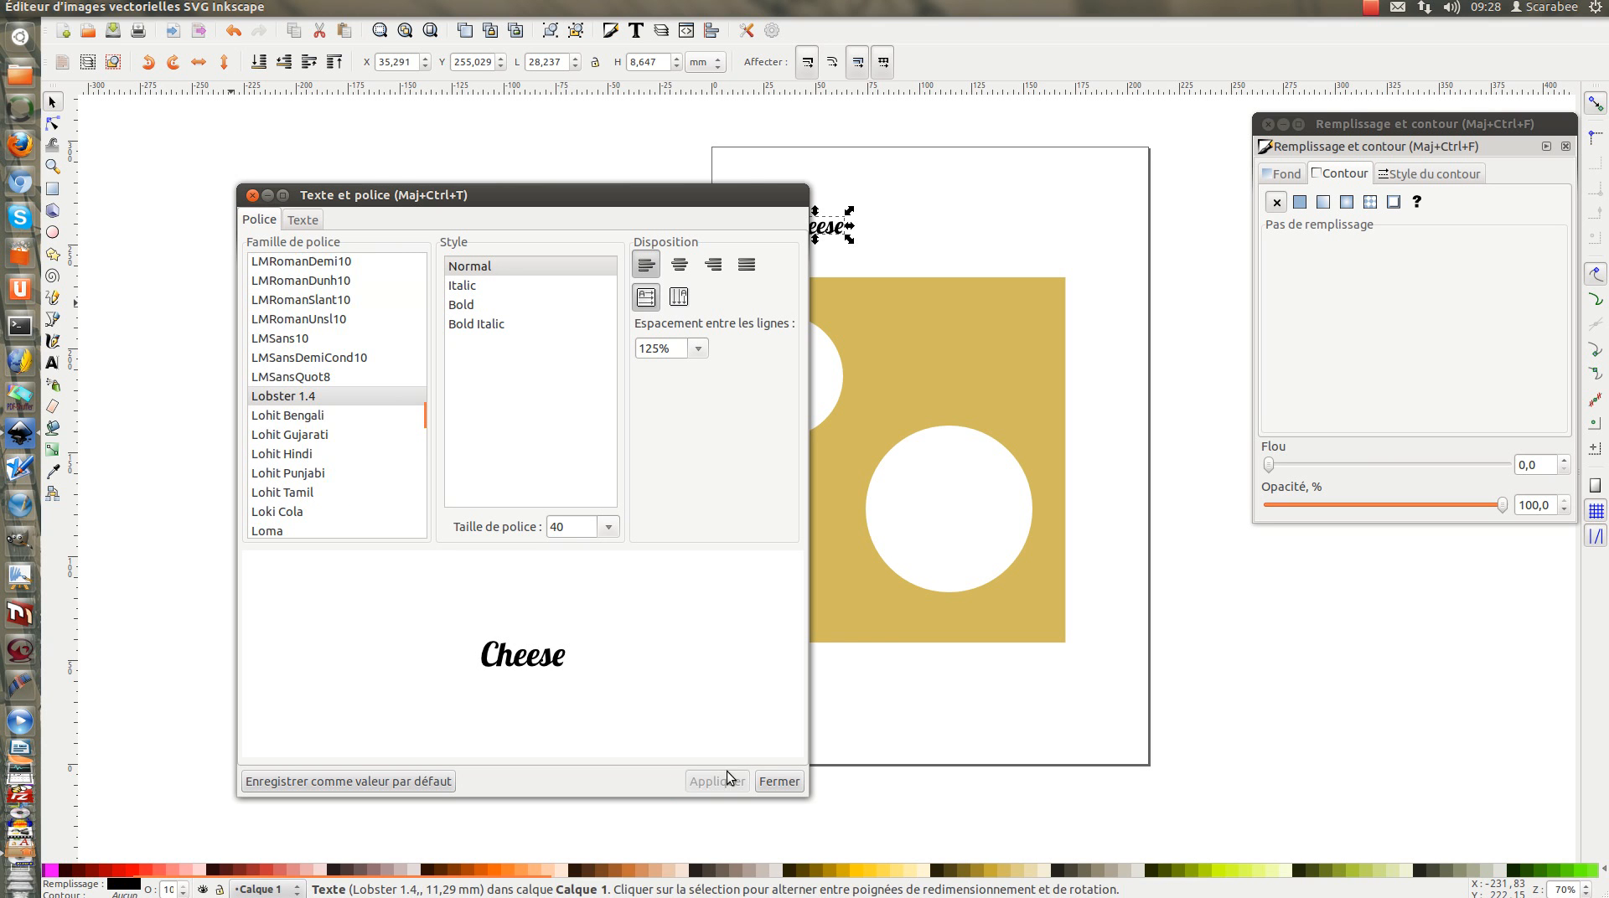
left_click(253, 195)
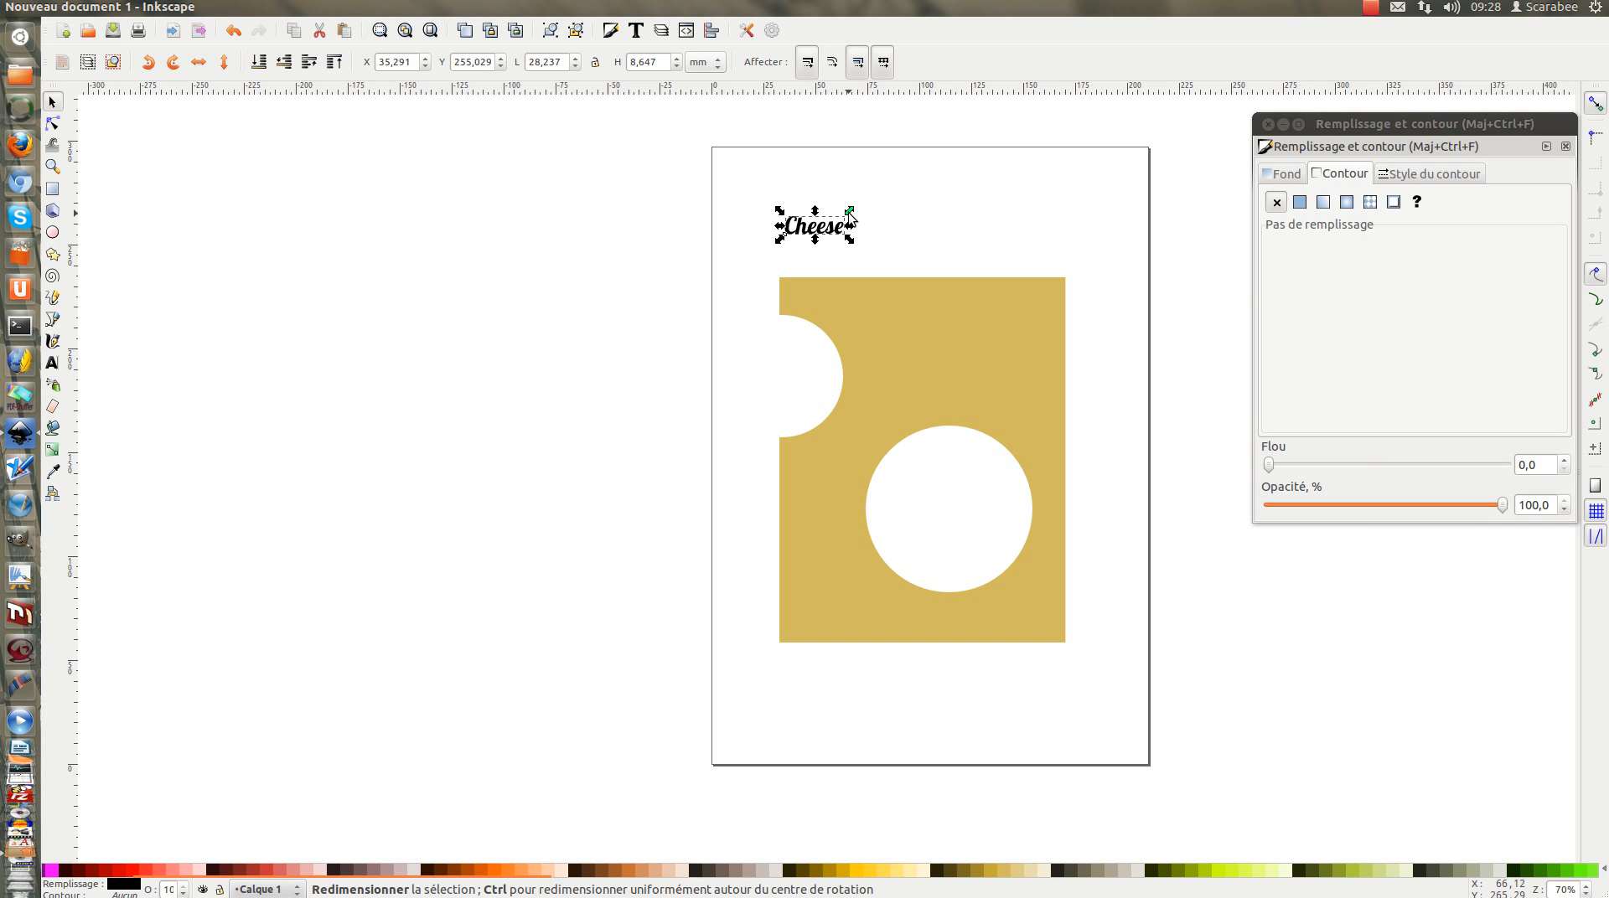
Enlarge the "Cheese" text proportionally to about 128 by 39 mm and rest it on the tan shape's upper edge, at about X 37, Y 234 mm
left_click_drag(850, 213, 1054, 123)
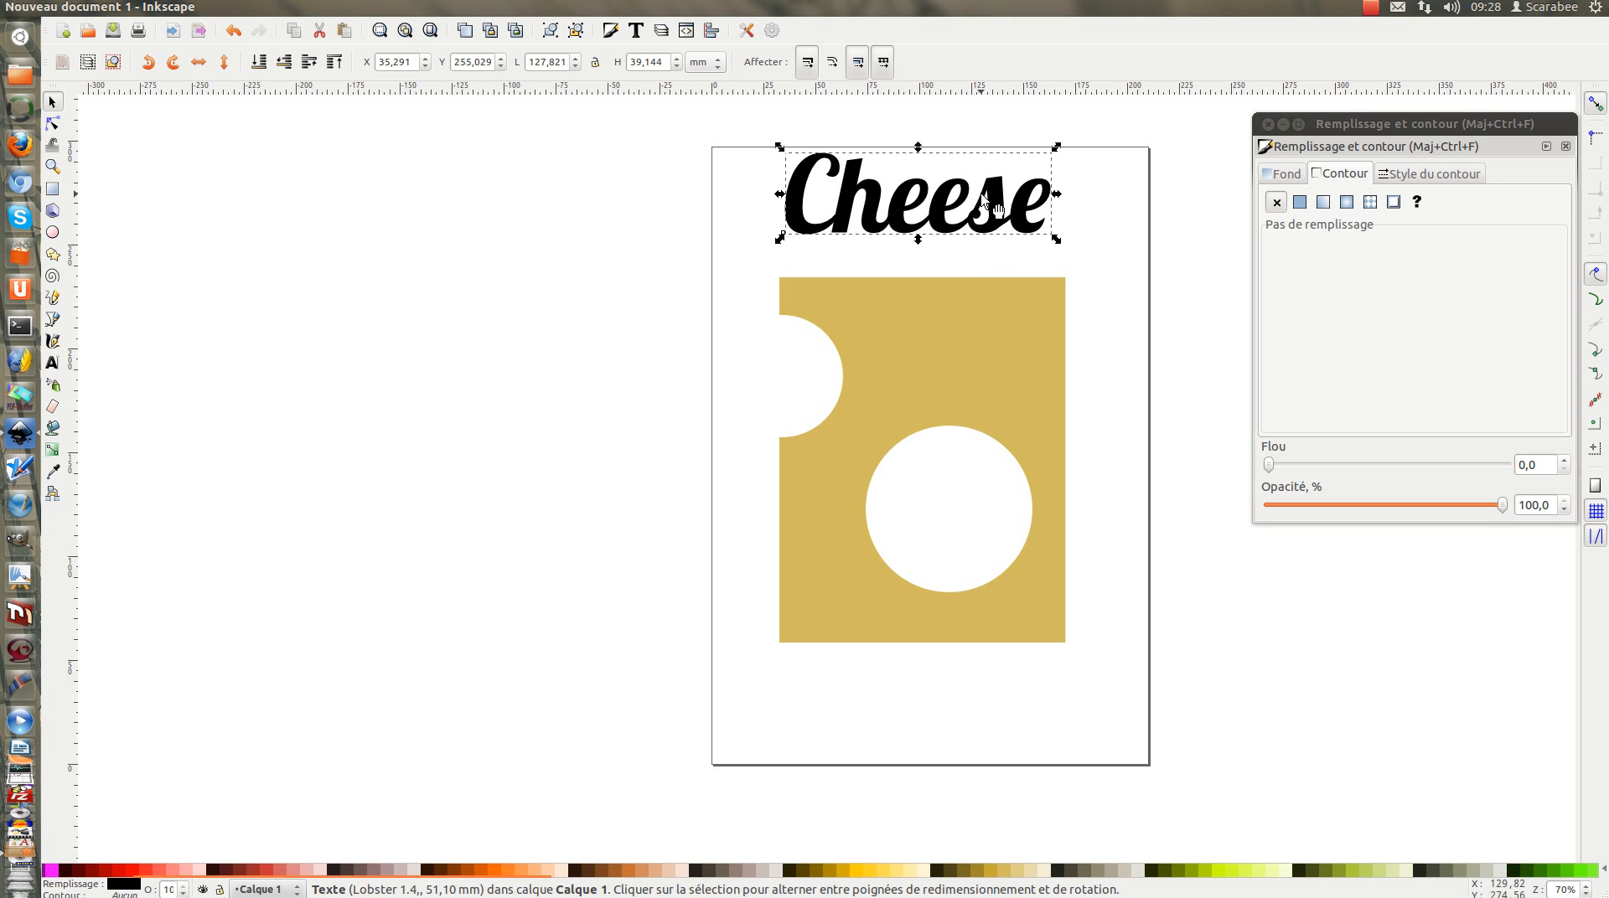
left_click_drag(998, 194, 1003, 242)
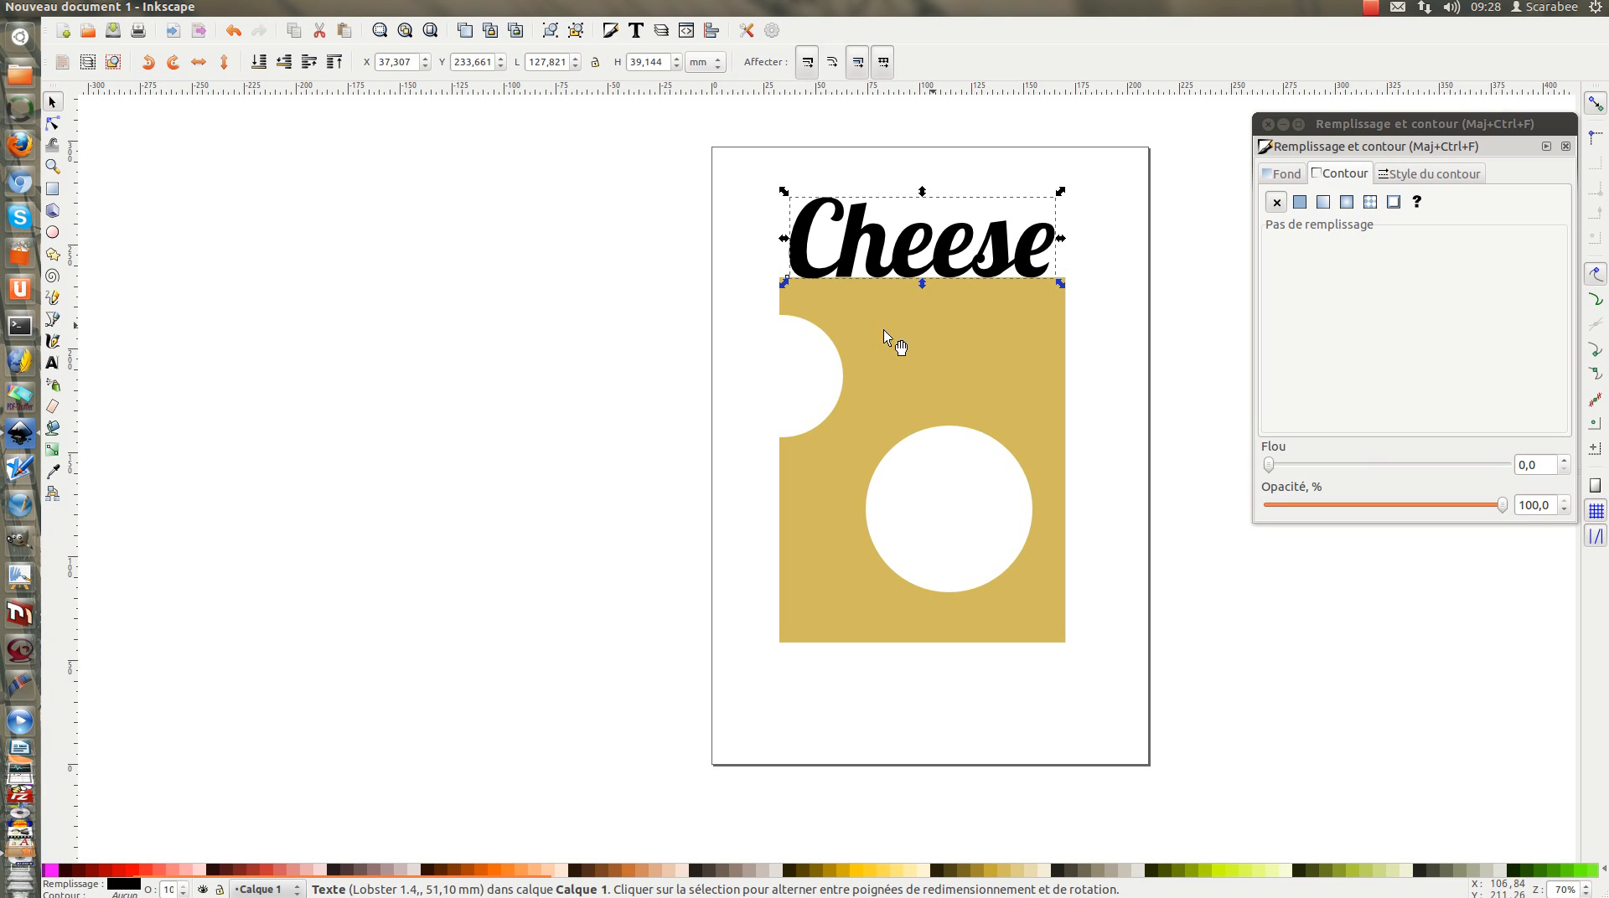
left_click(1027, 342)
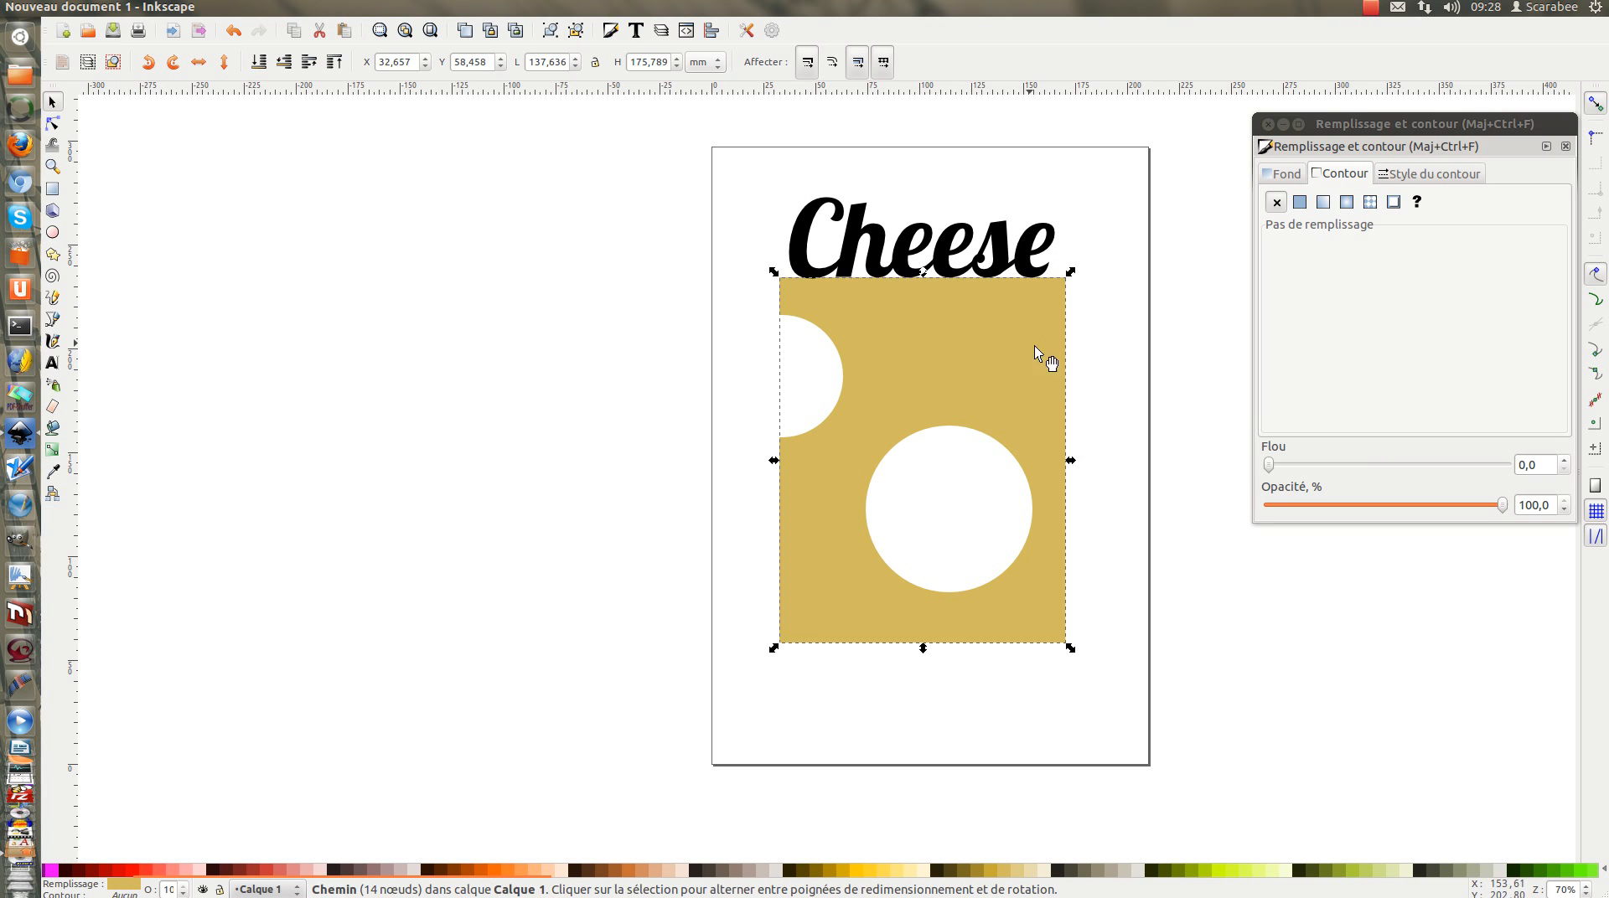
Nudge the "Cheese" text down to Y 233.1 mm and fill it with the tan colour sampled from the shape below, and deselect it
left_click(994, 250)
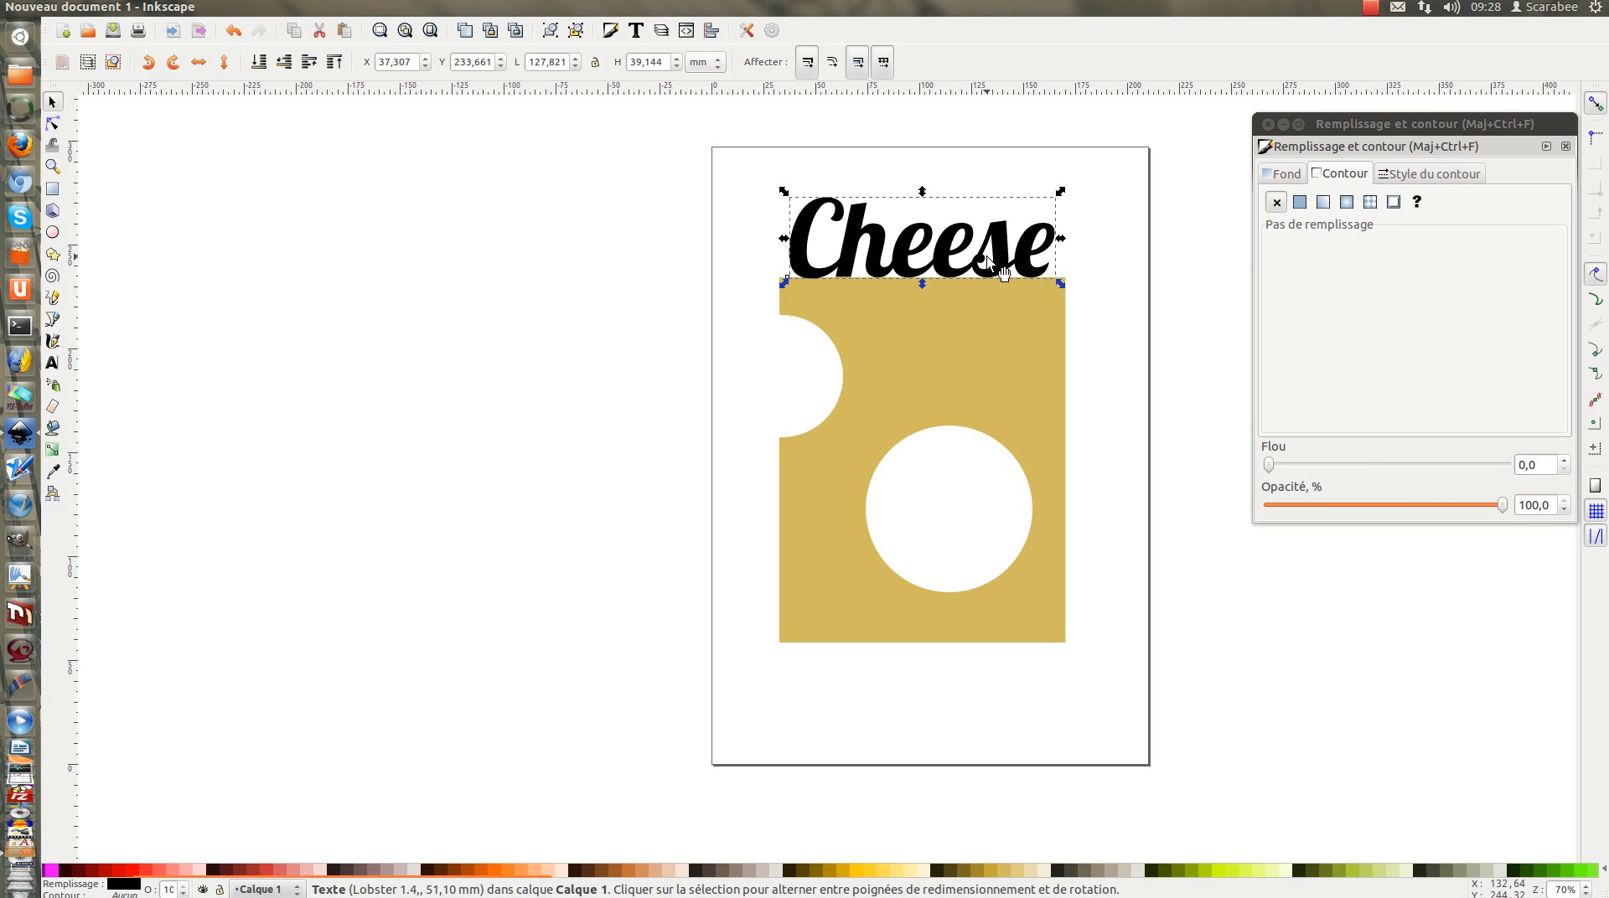
left_click(516, 349)
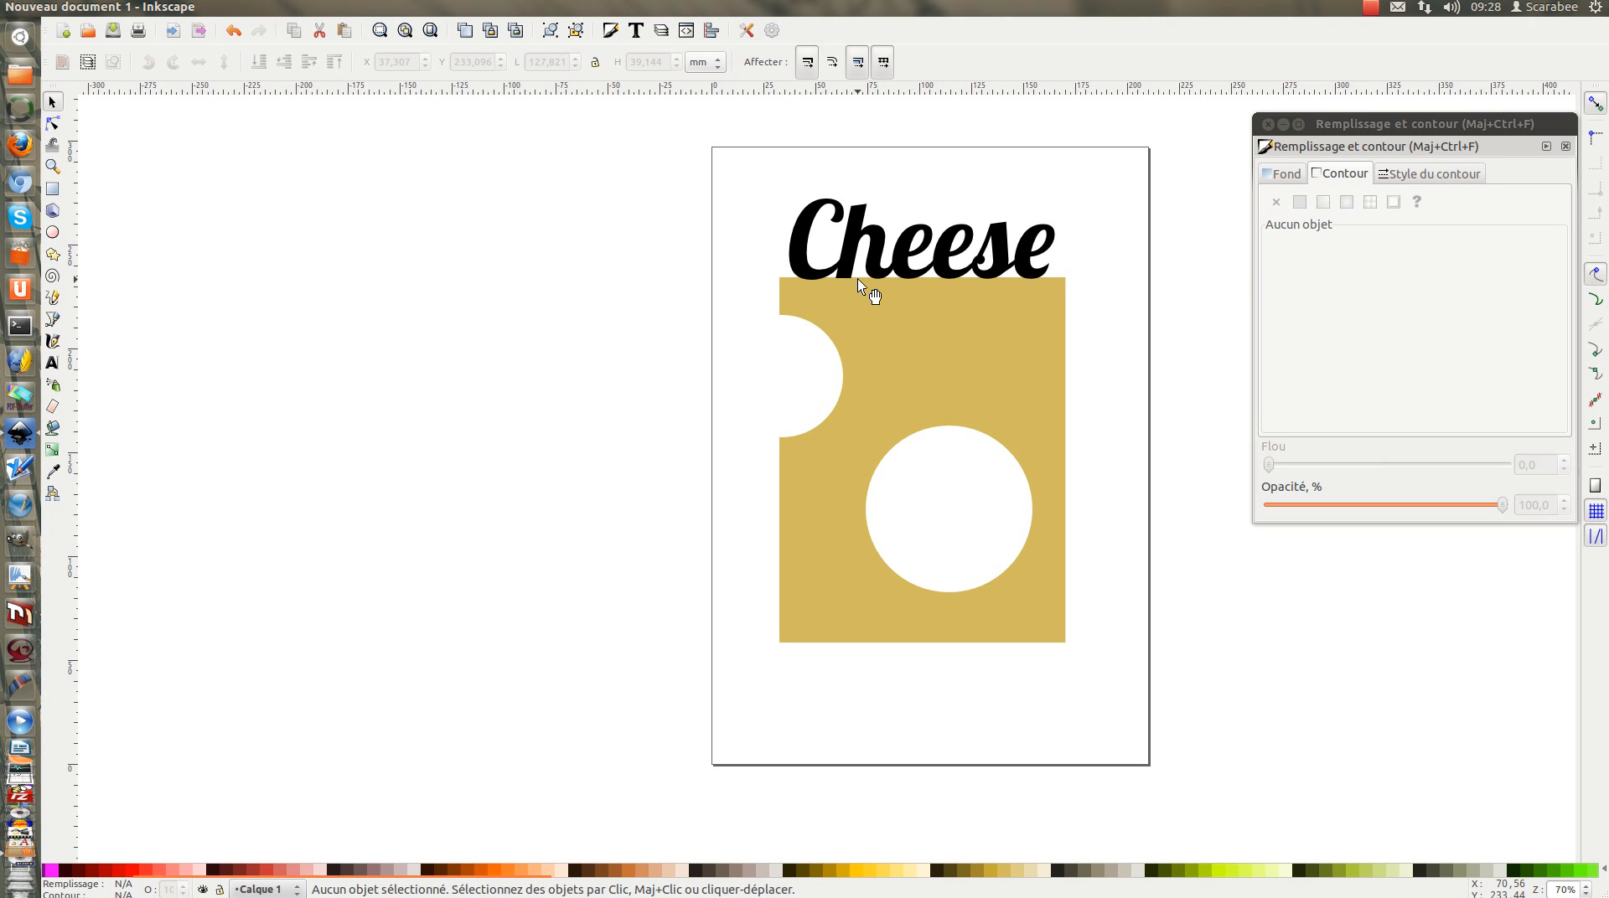
left_click(1018, 261)
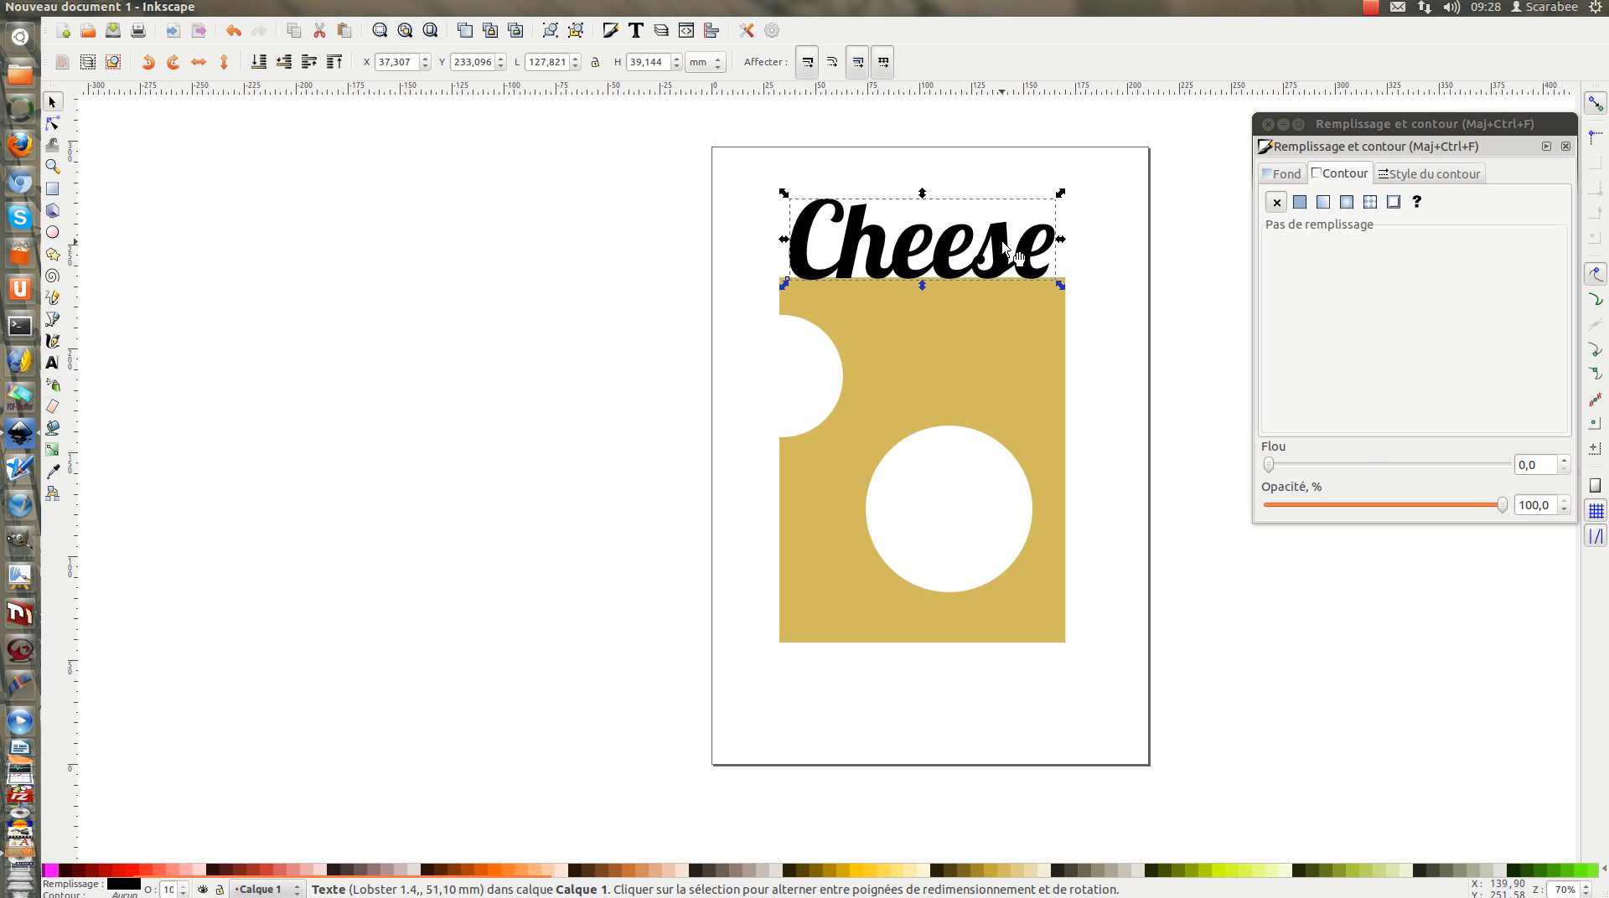
left_click(53, 472)
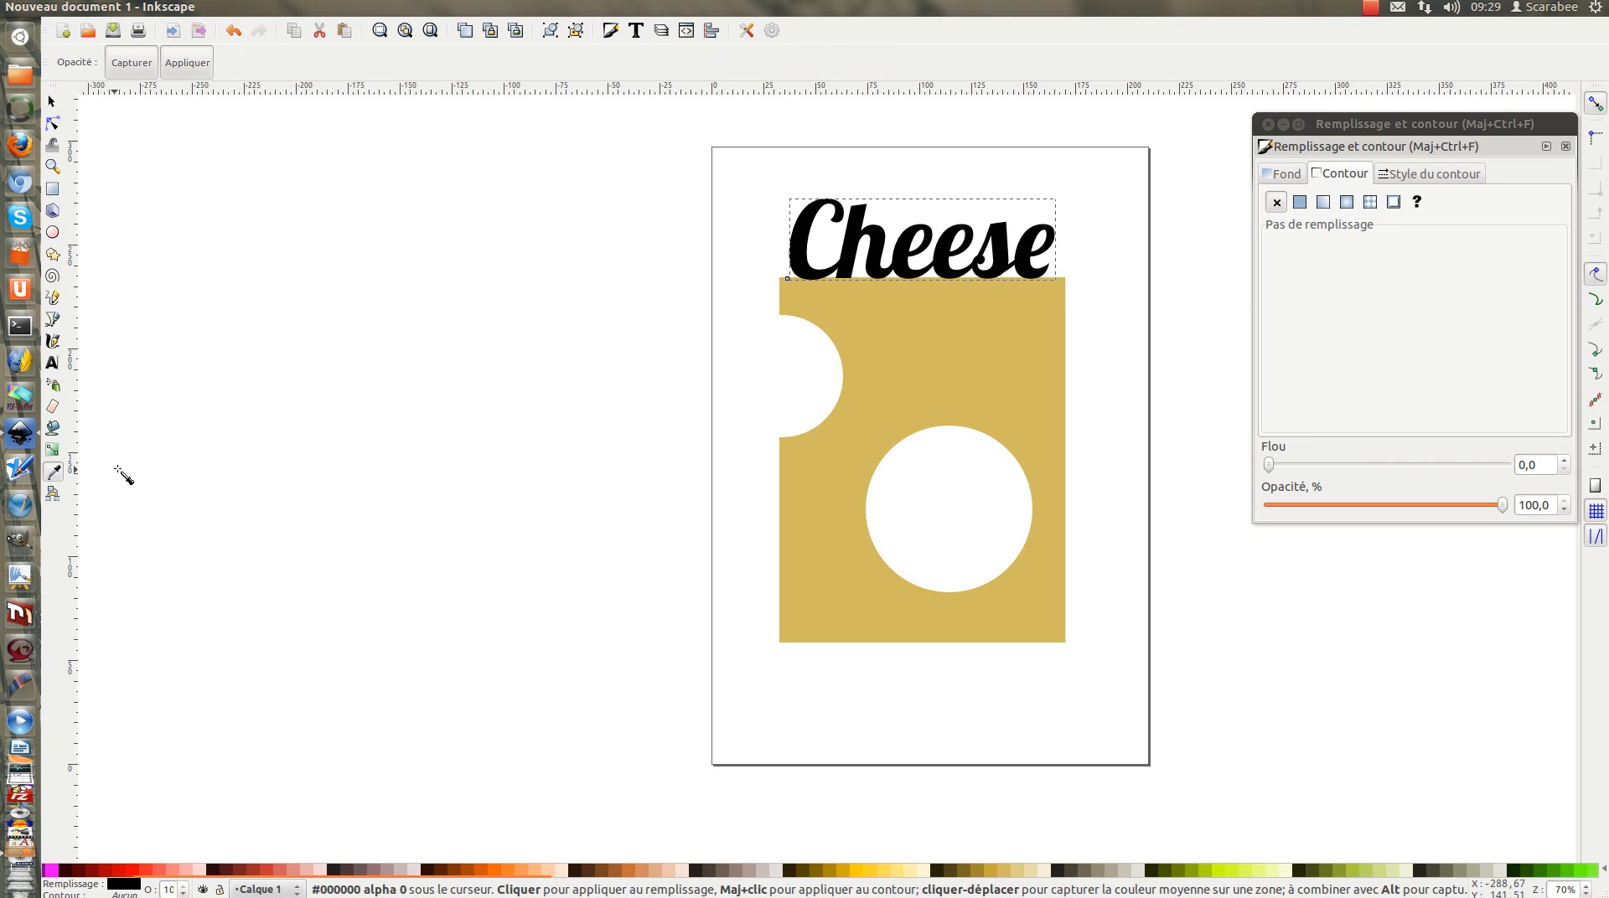
left_click(1009, 373)
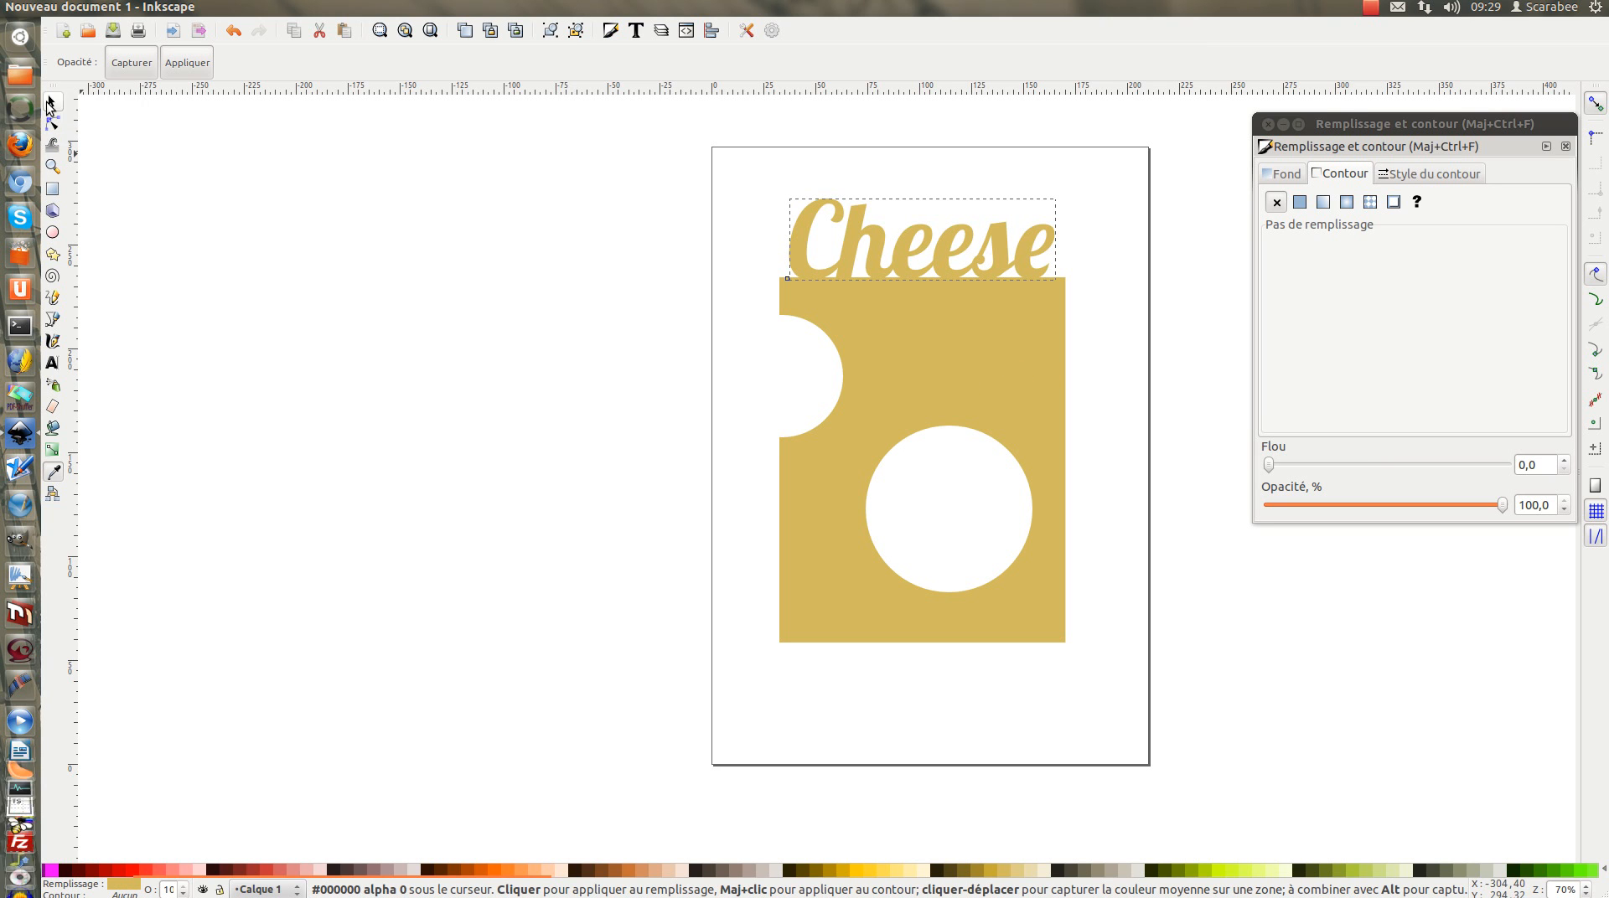
left_click(52, 101)
left_click(529, 220)
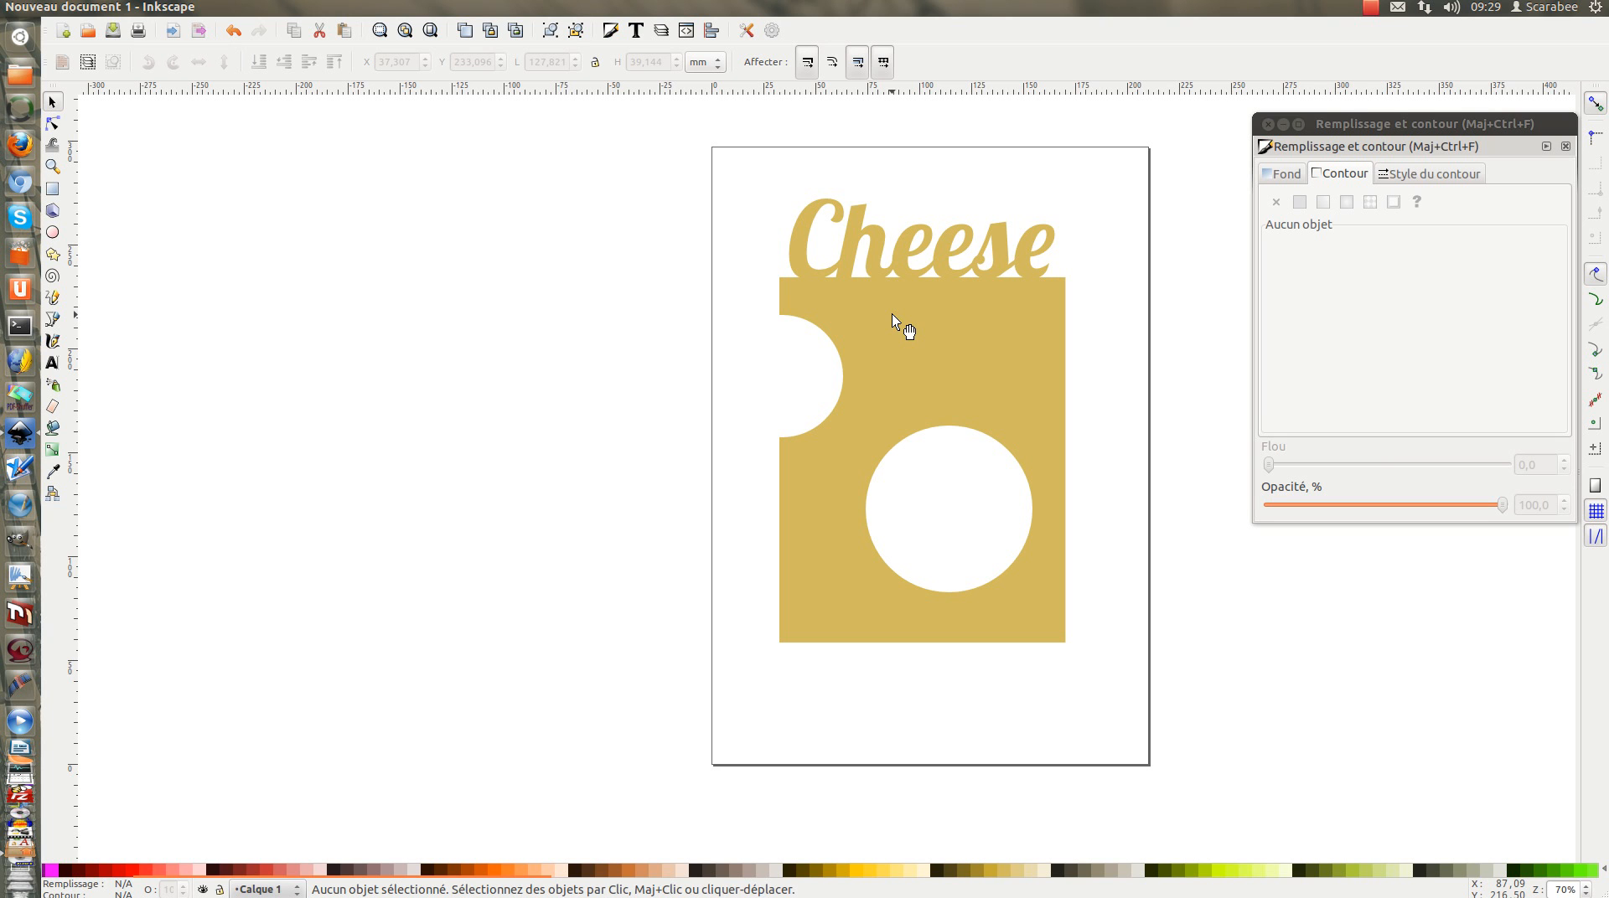
Move the tan shape to about X 15, Y 23 mm, place the "Cheese" text on its upper edge at about X 21, Y 196 mm, and deselect
left_click(919, 310)
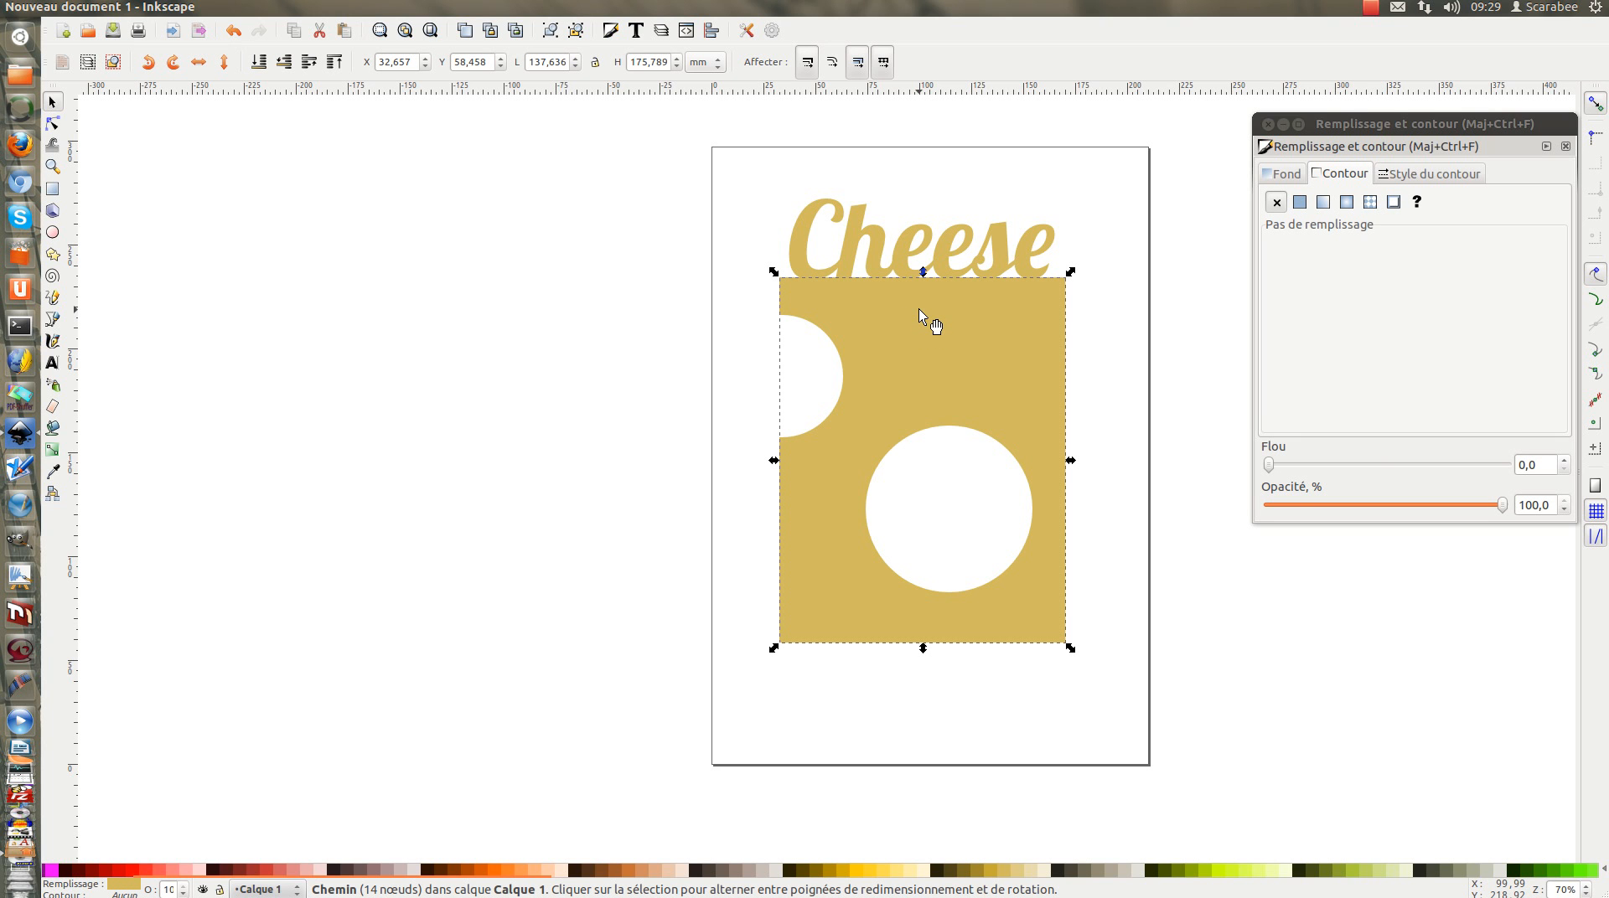
left_click_drag(918, 318, 881, 393)
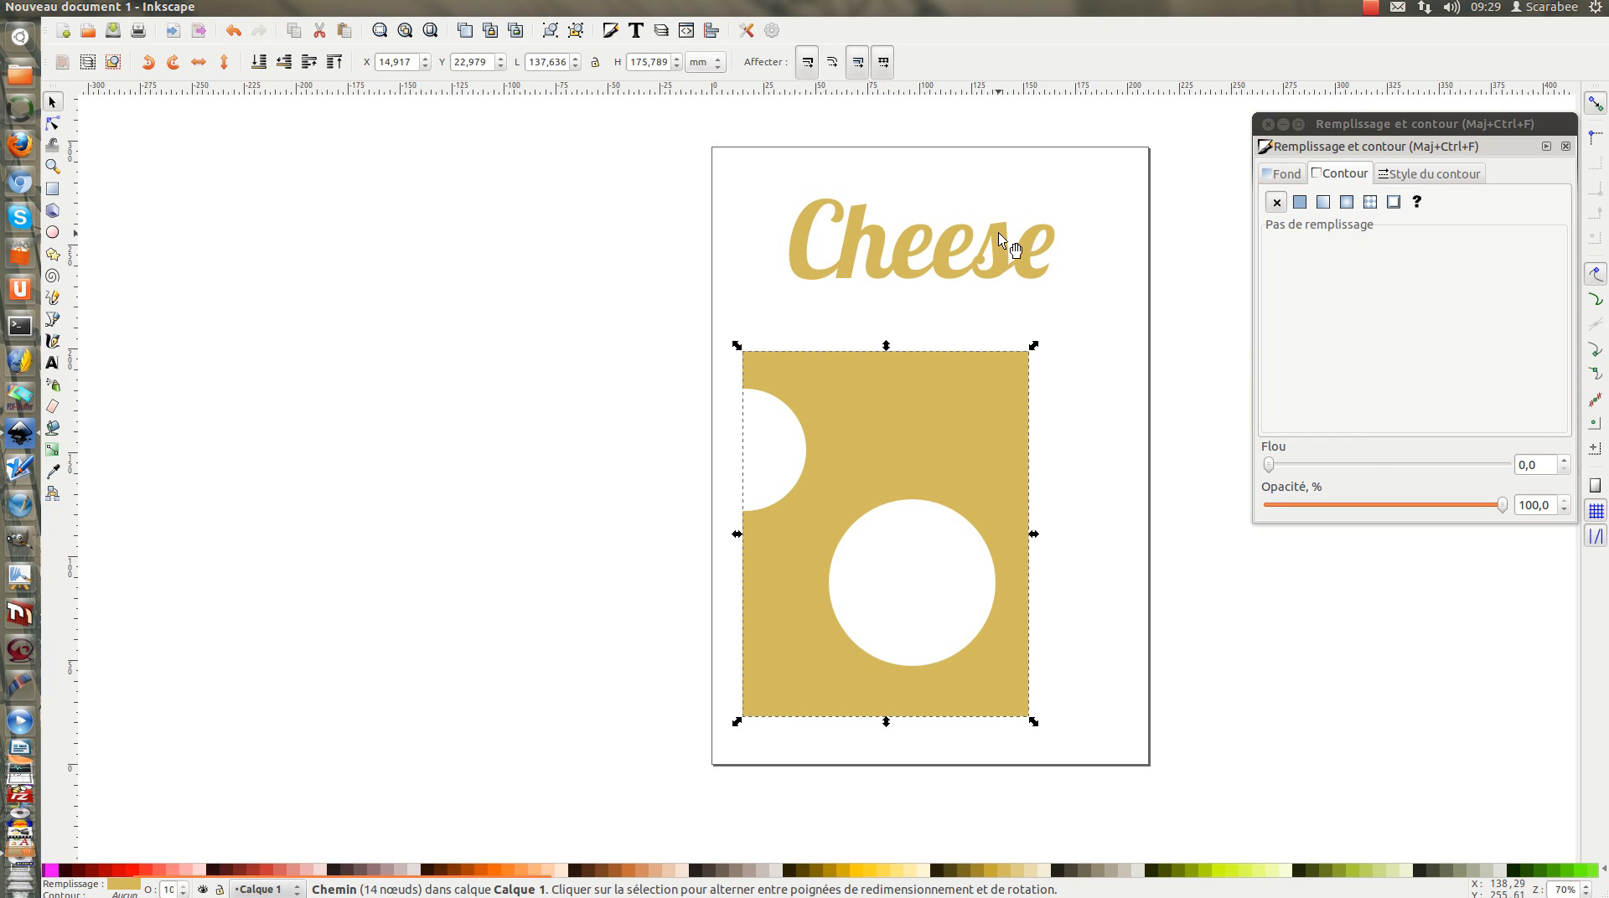
left_click_drag(998, 233, 963, 320)
left_click(585, 305)
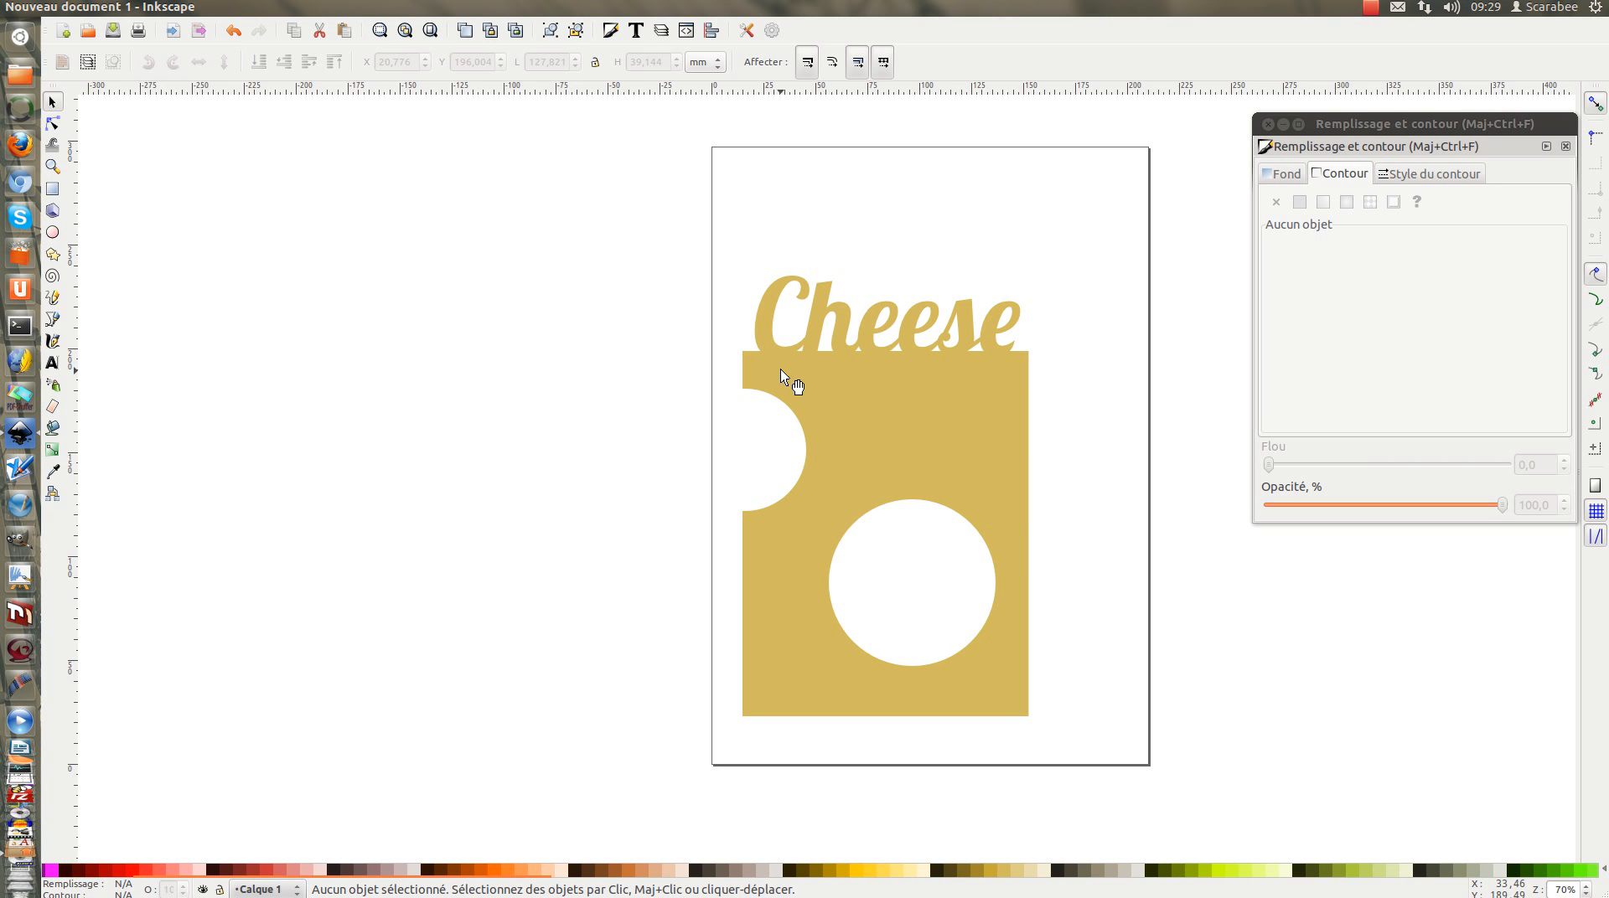
Group the "Cheese" text and the tan shape into a single object
mouse_move(561, 203)
left_mouse_down()
mouse_move(1234, 617)
mouse_move(1094, 781)
left_mouse_up()
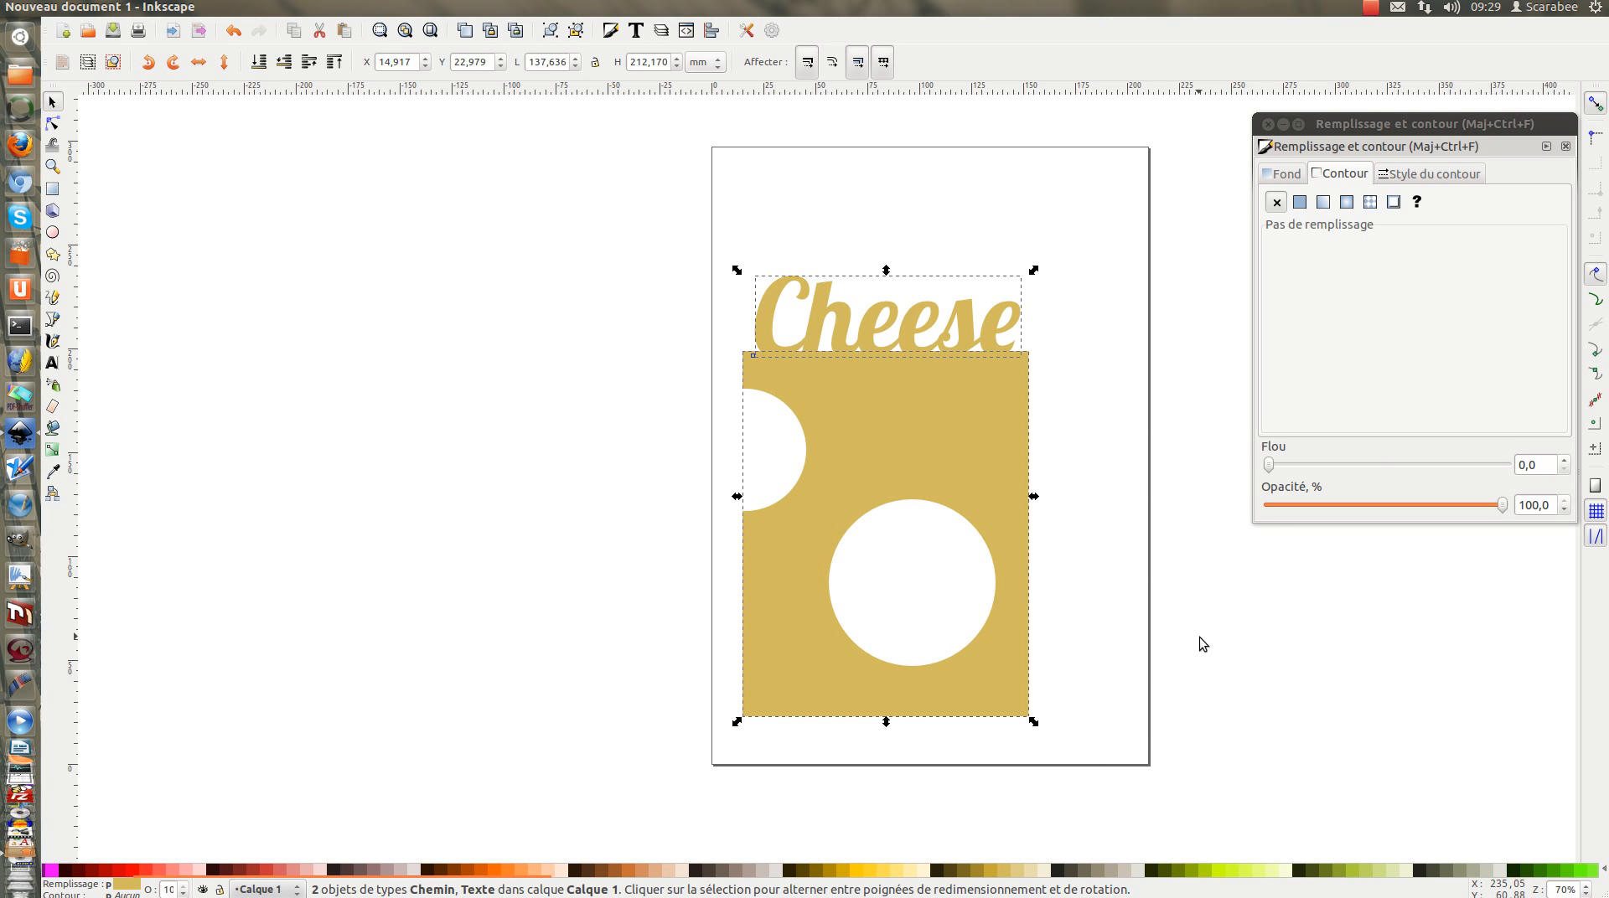
left_click(714, 386)
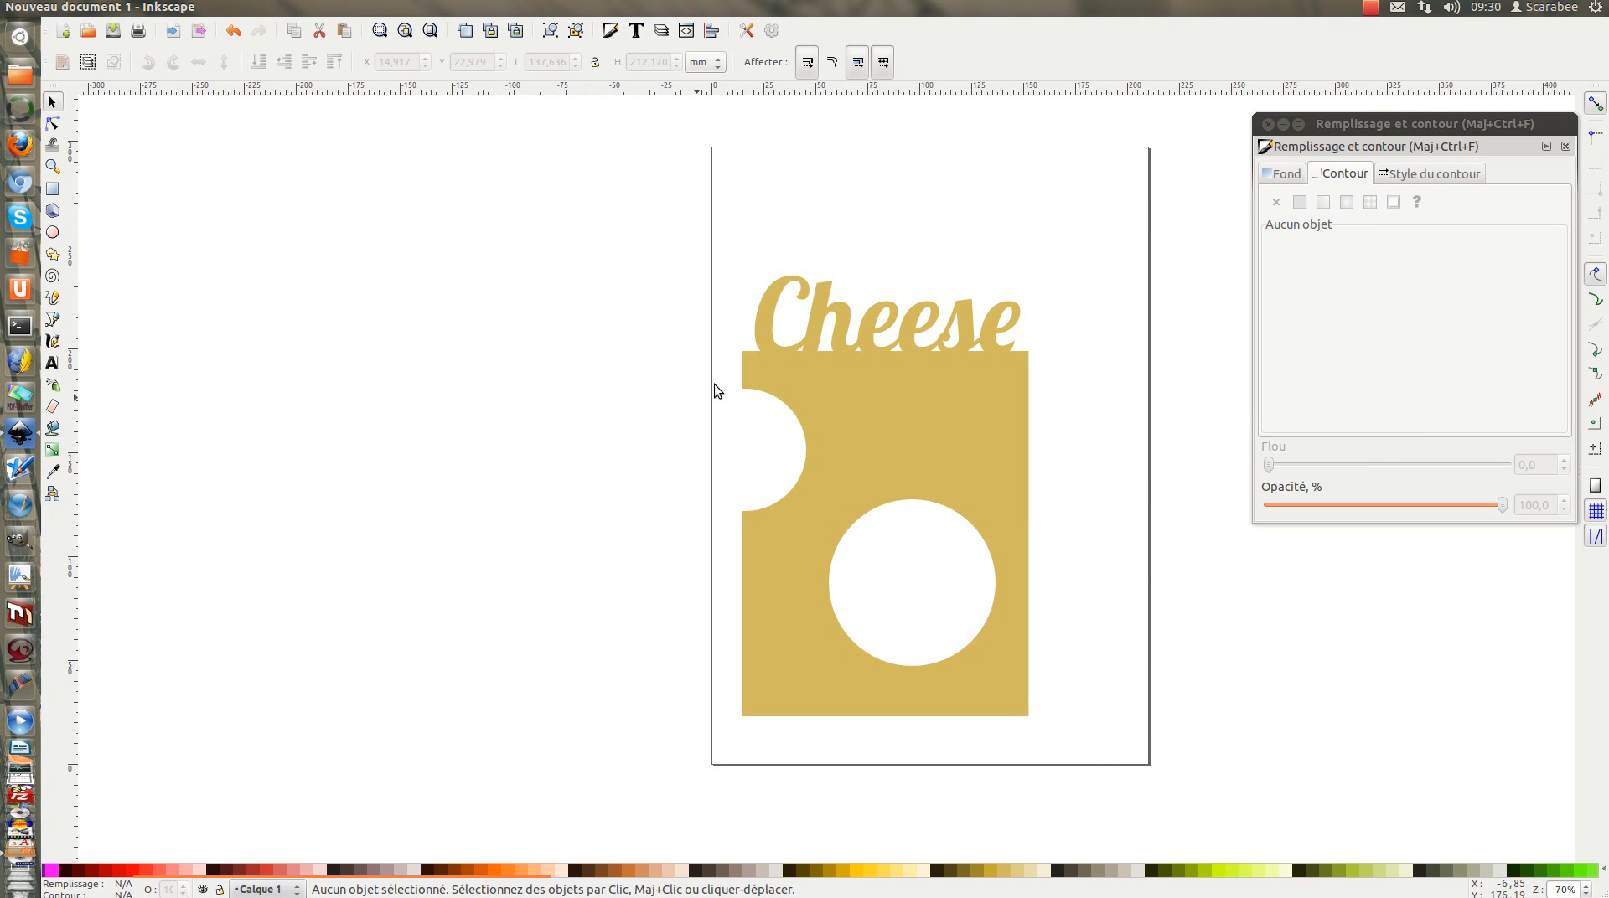
left_click(765, 341)
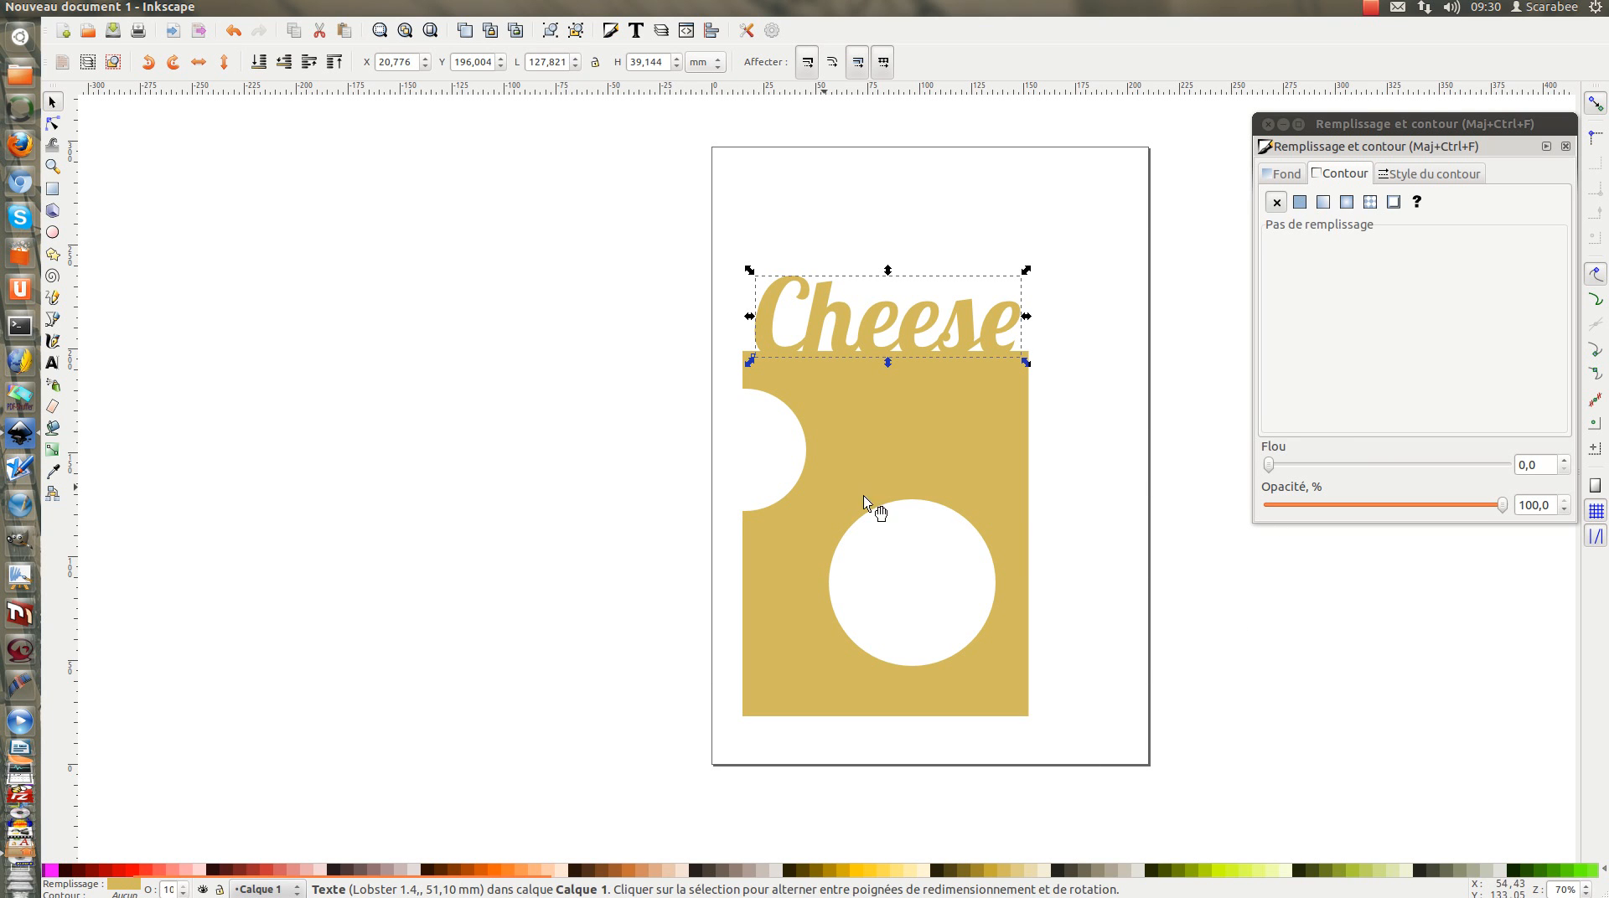
left_click(960, 452, "shift")
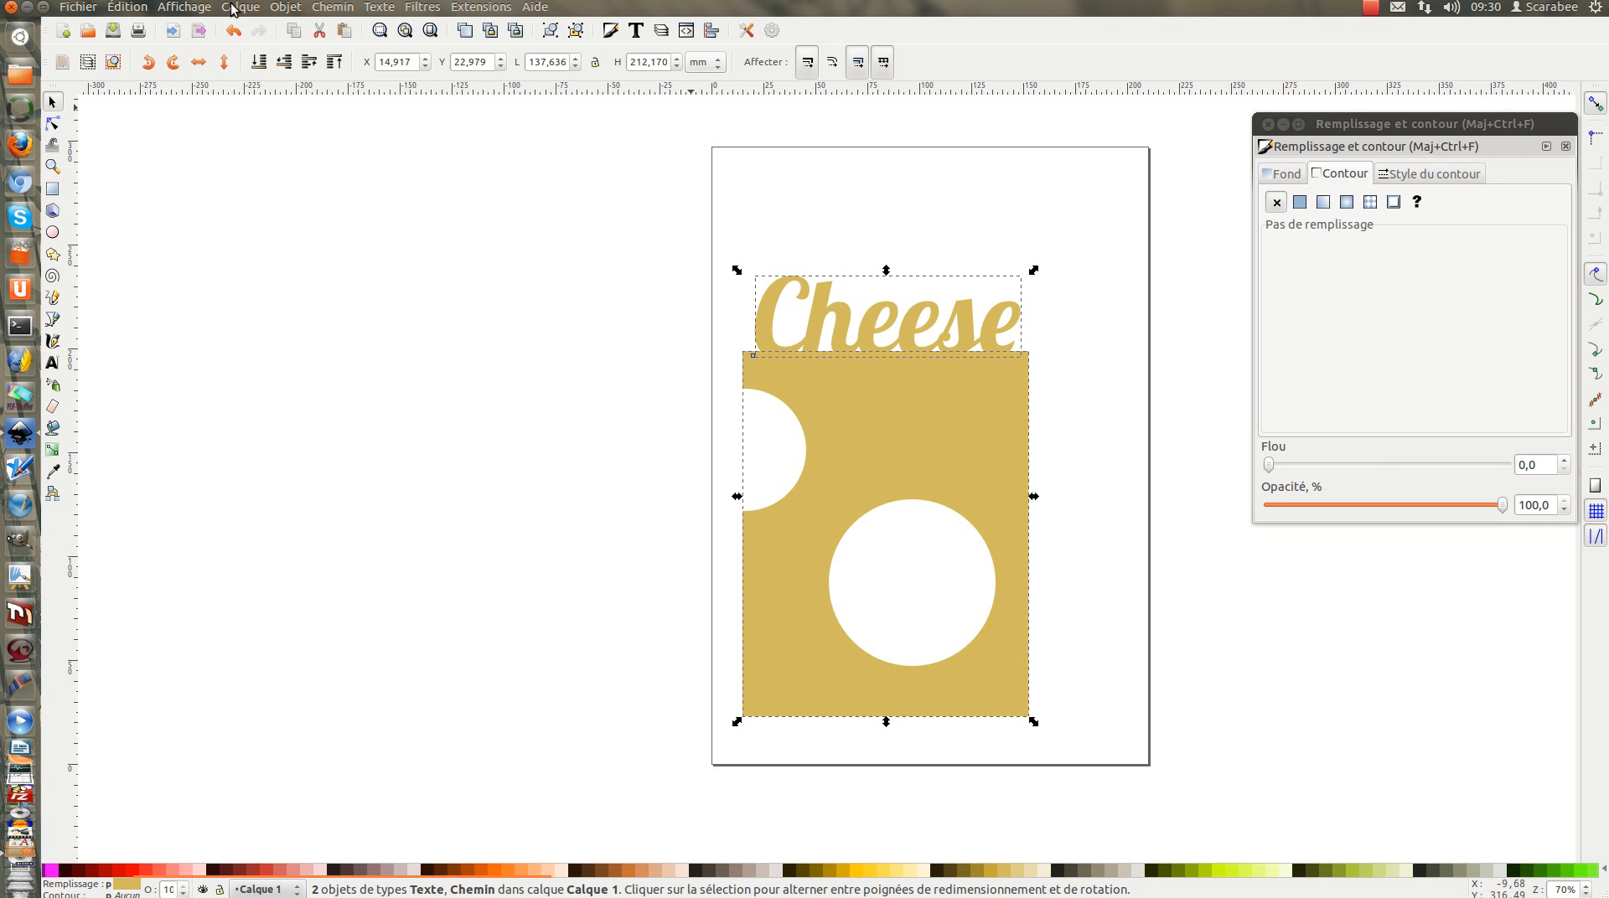
left_click(286, 8)
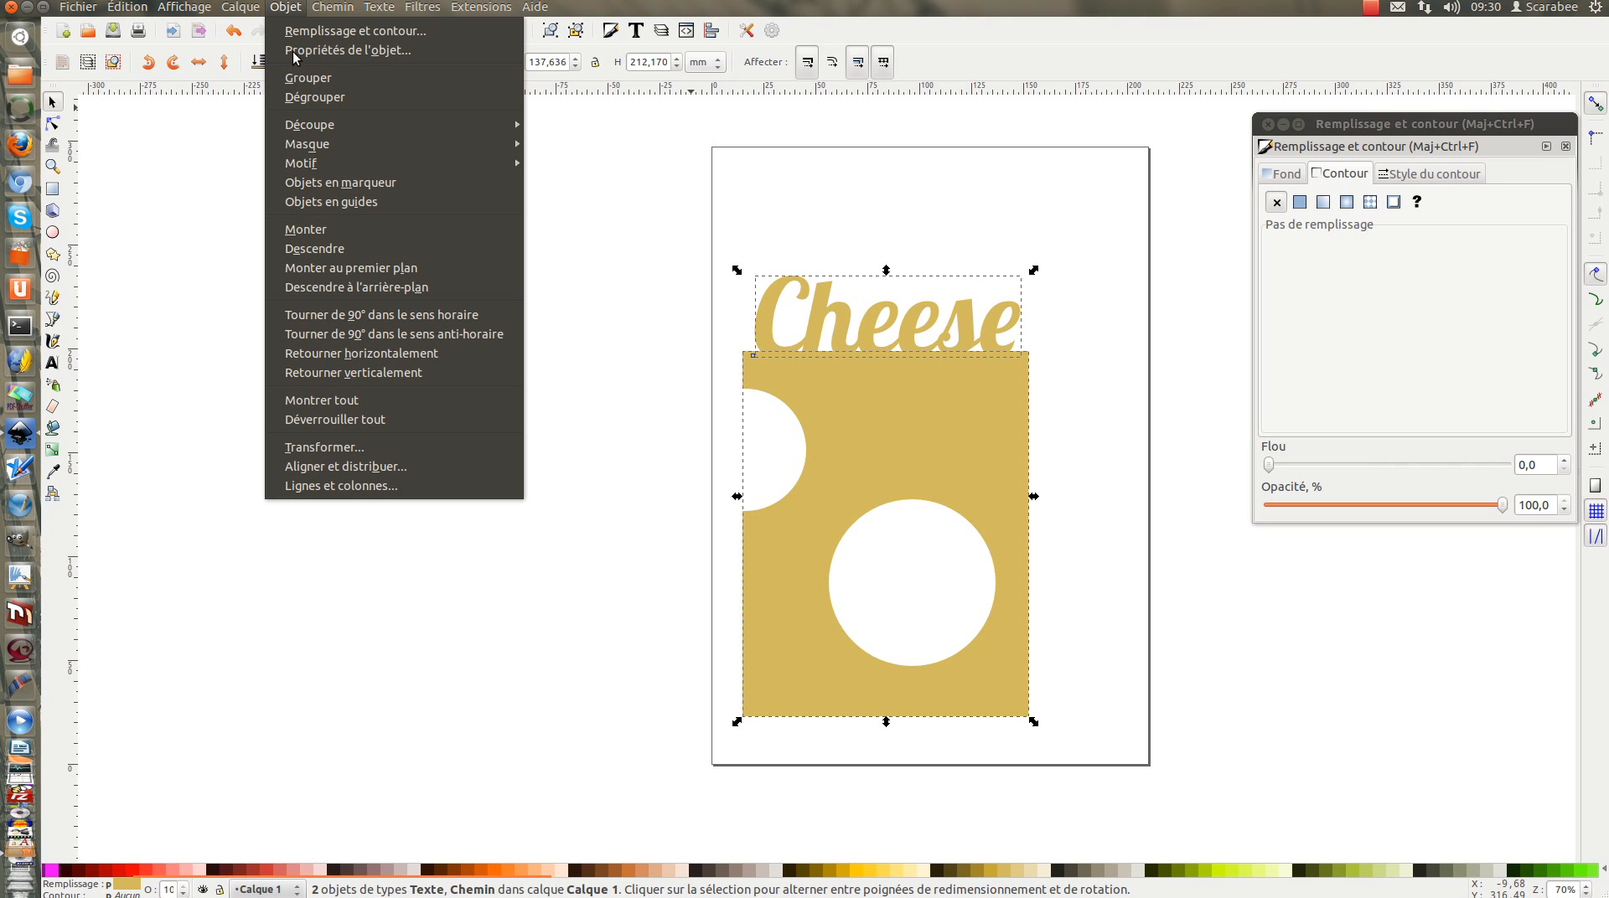
left_click(107, 274)
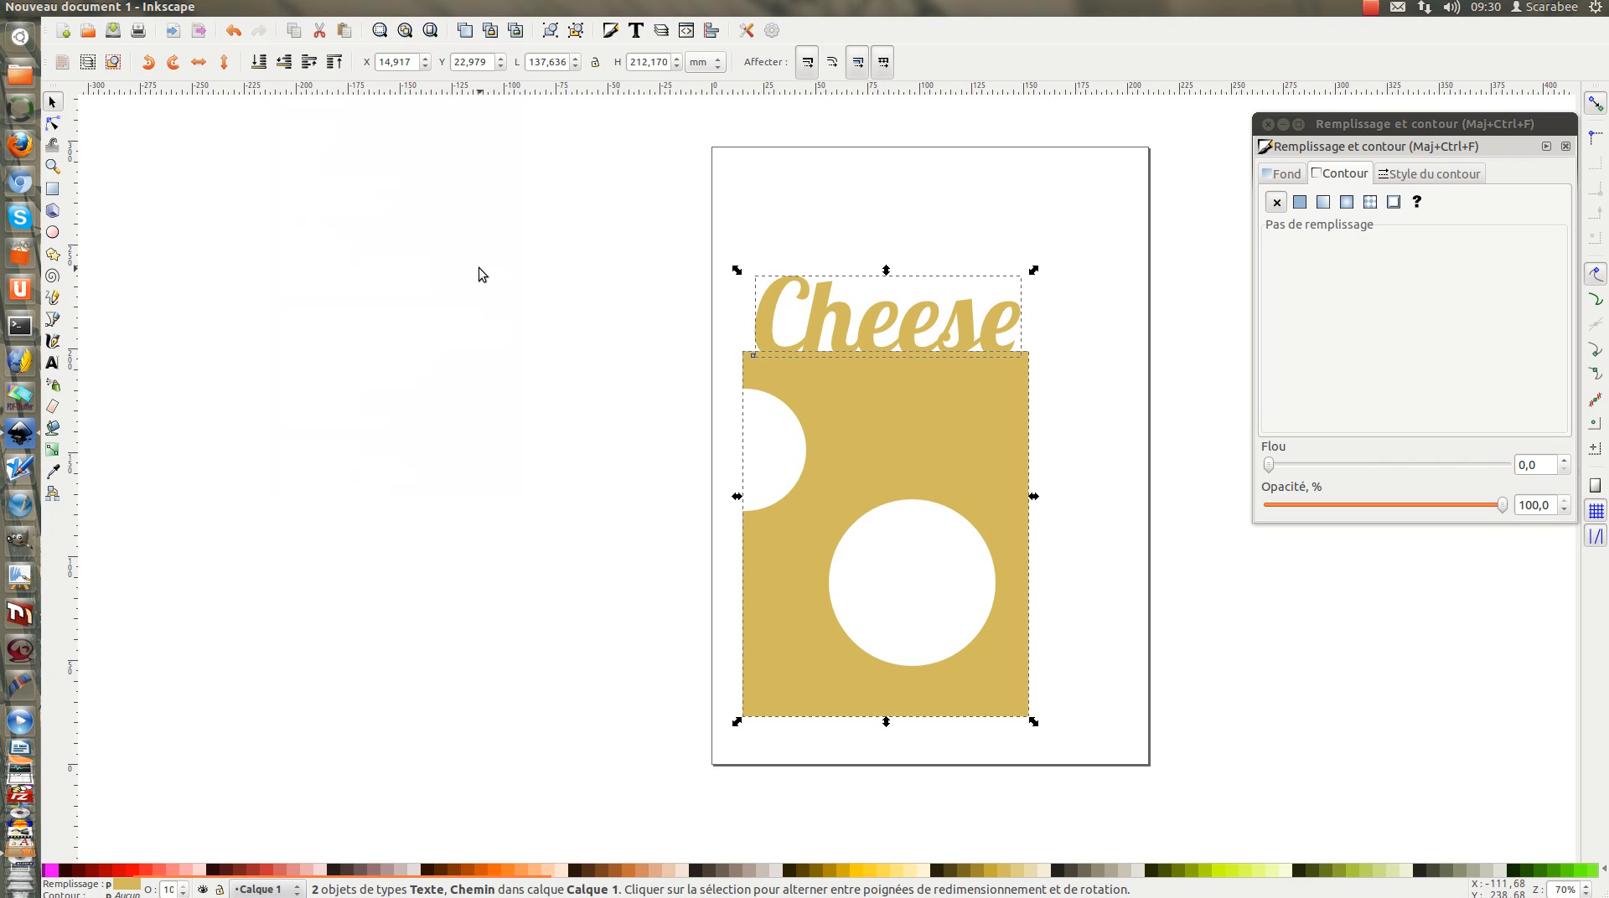
key("ctrl")
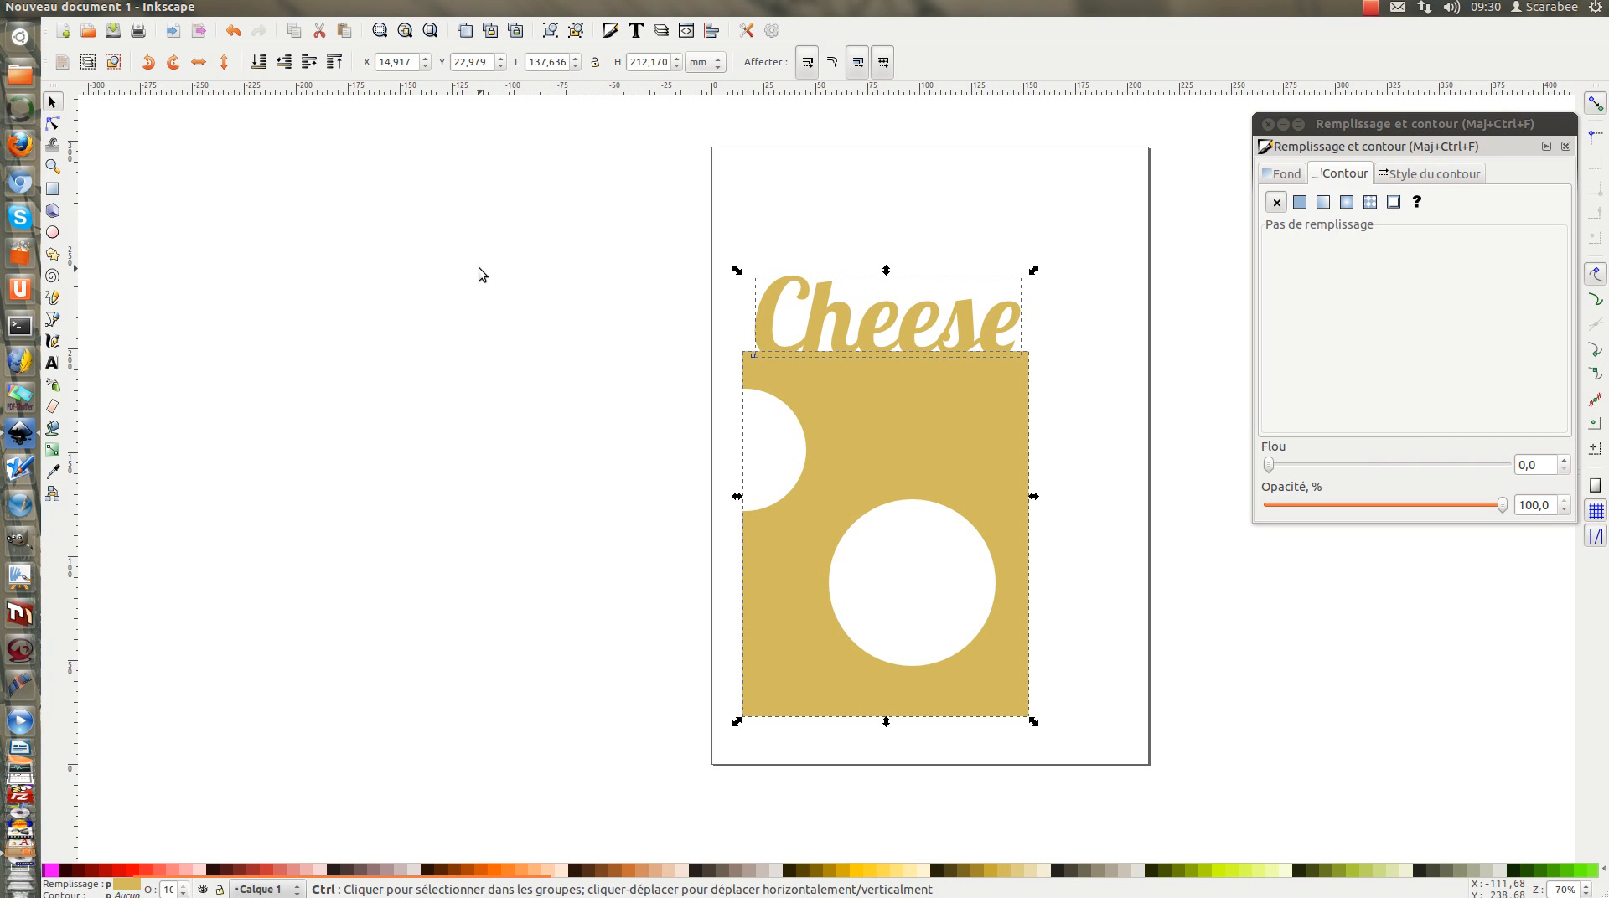
key("ctrl+g")
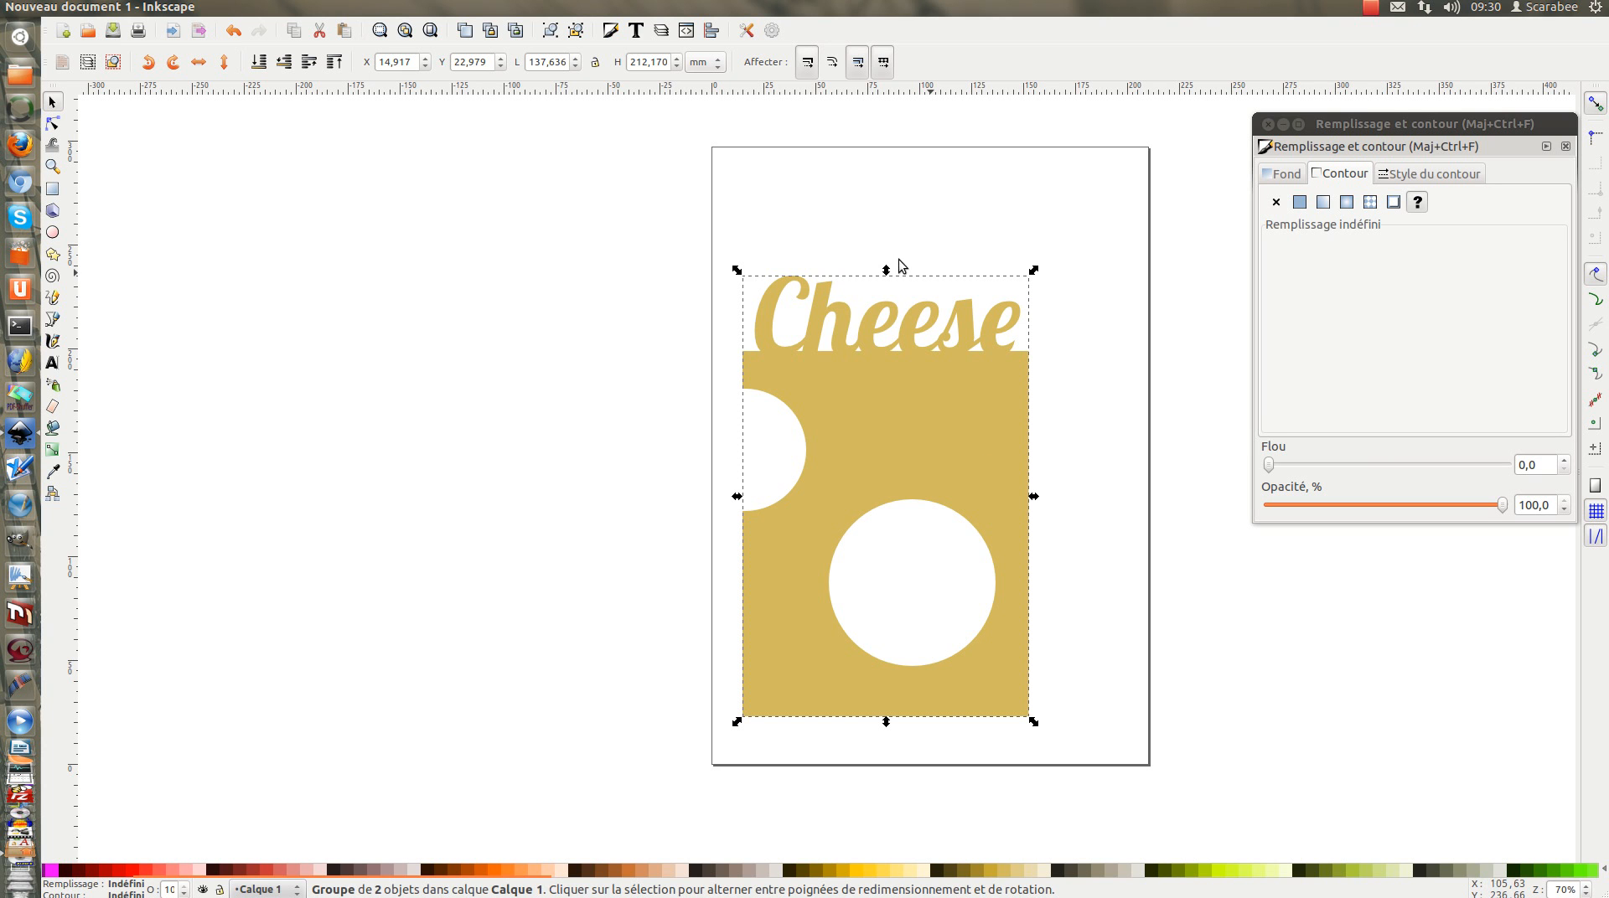
Scale the grouped cheese design proportionally to about 79 by 122 mm, place it at about X 115, Y 150 mm on the page, and deselect it
left_click_drag(948, 399, 963, 302)
key("Escape")
left_click(948, 340)
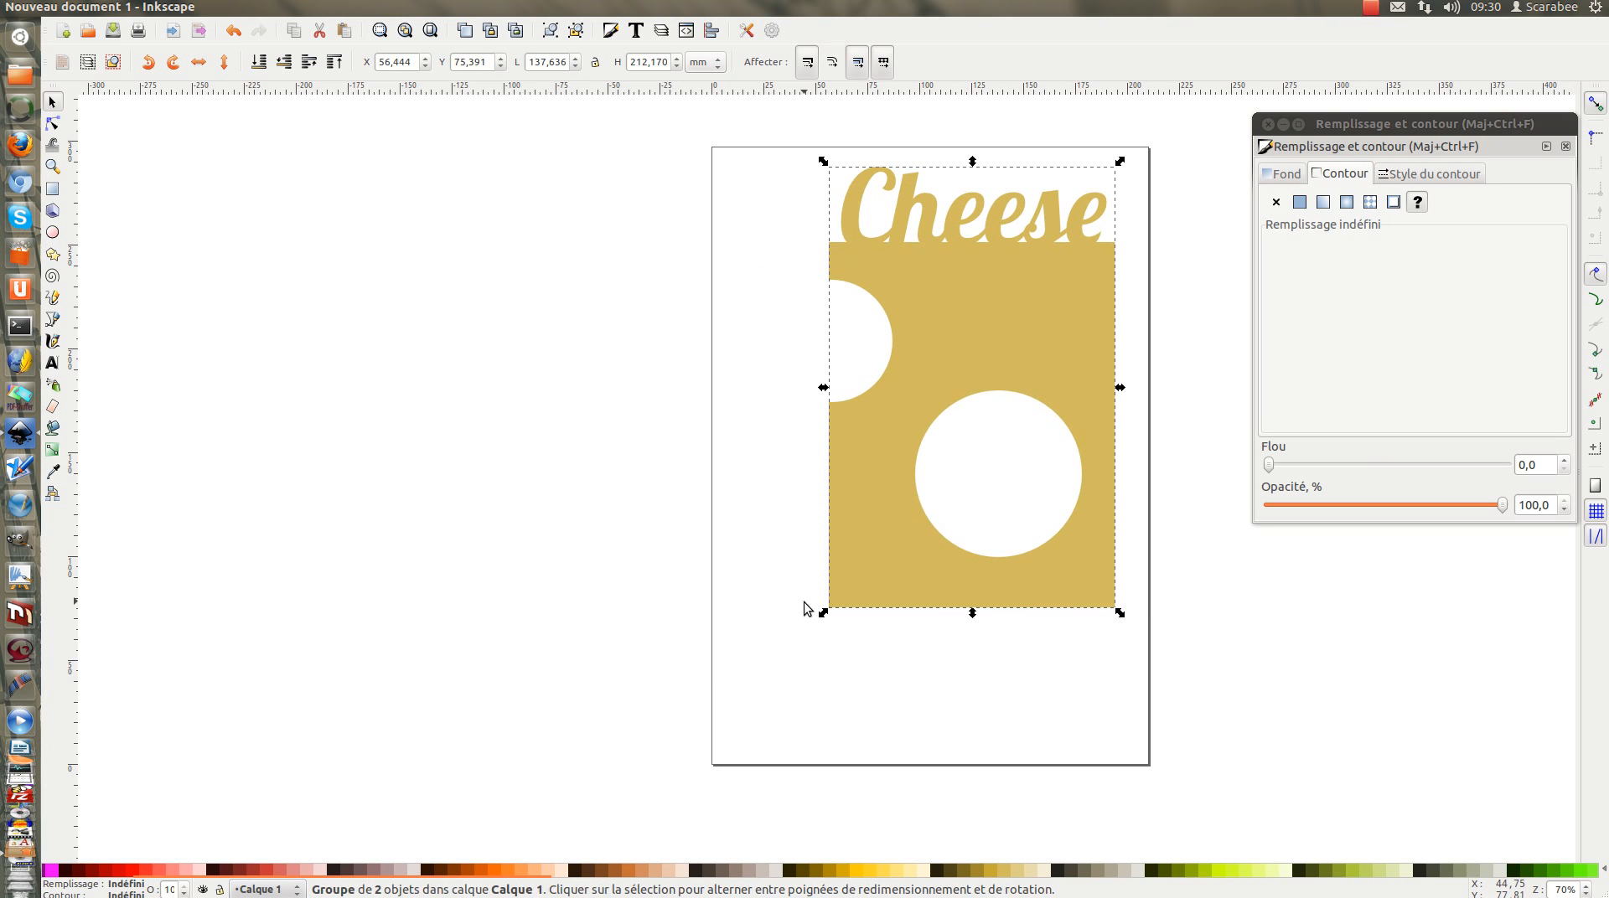
left_click_drag(821, 612, 945, 457)
left_click(566, 449)
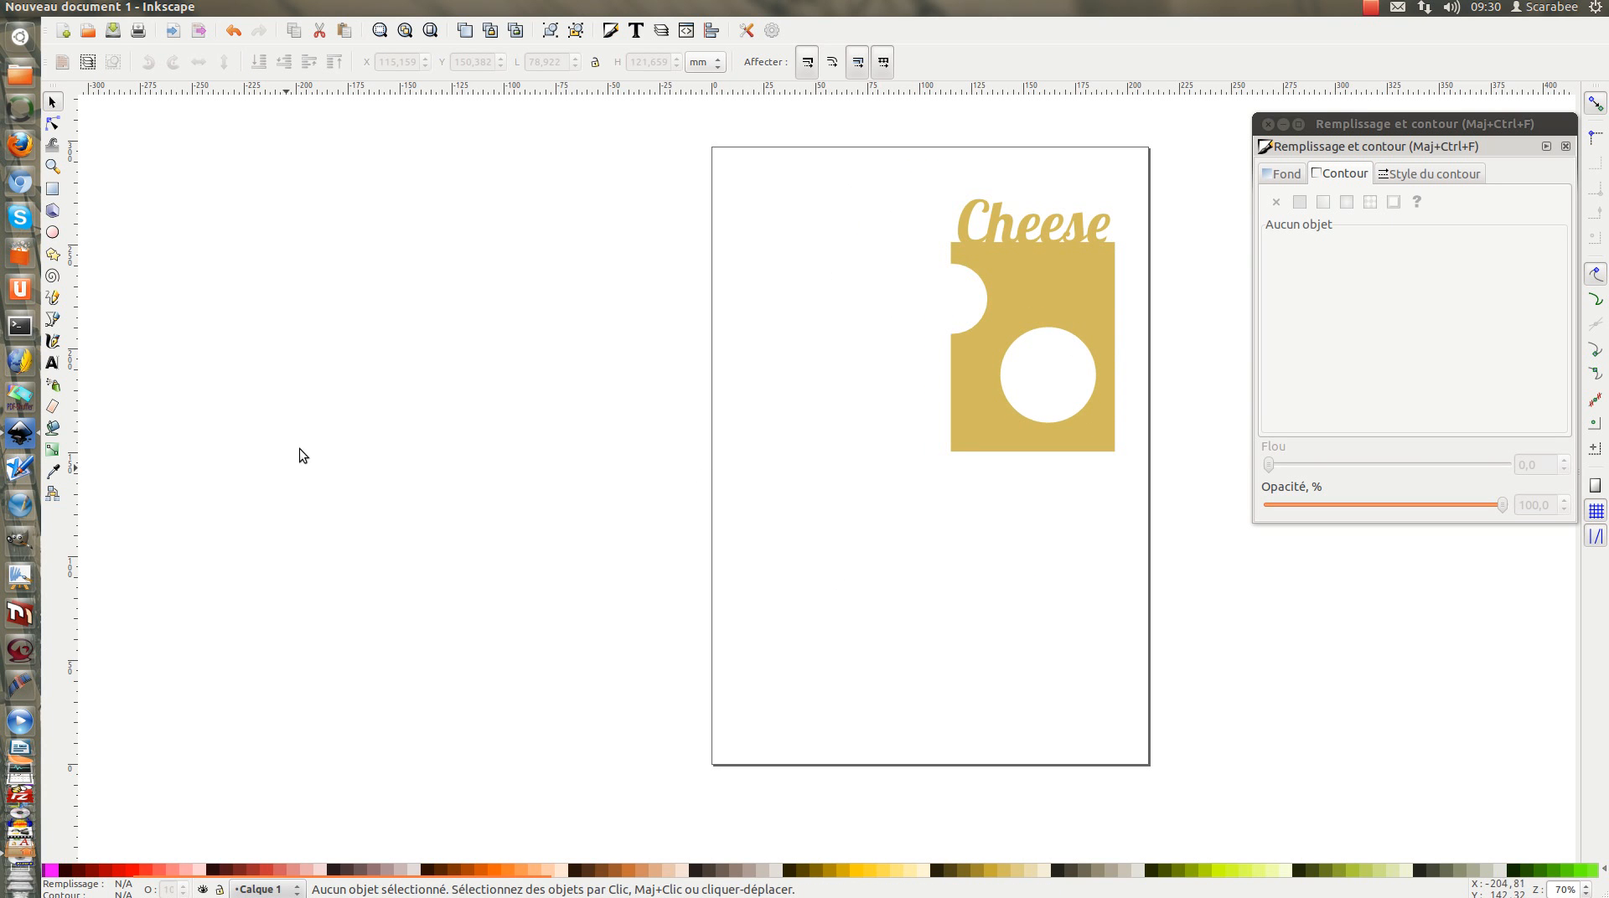
left_click(1370, 8)
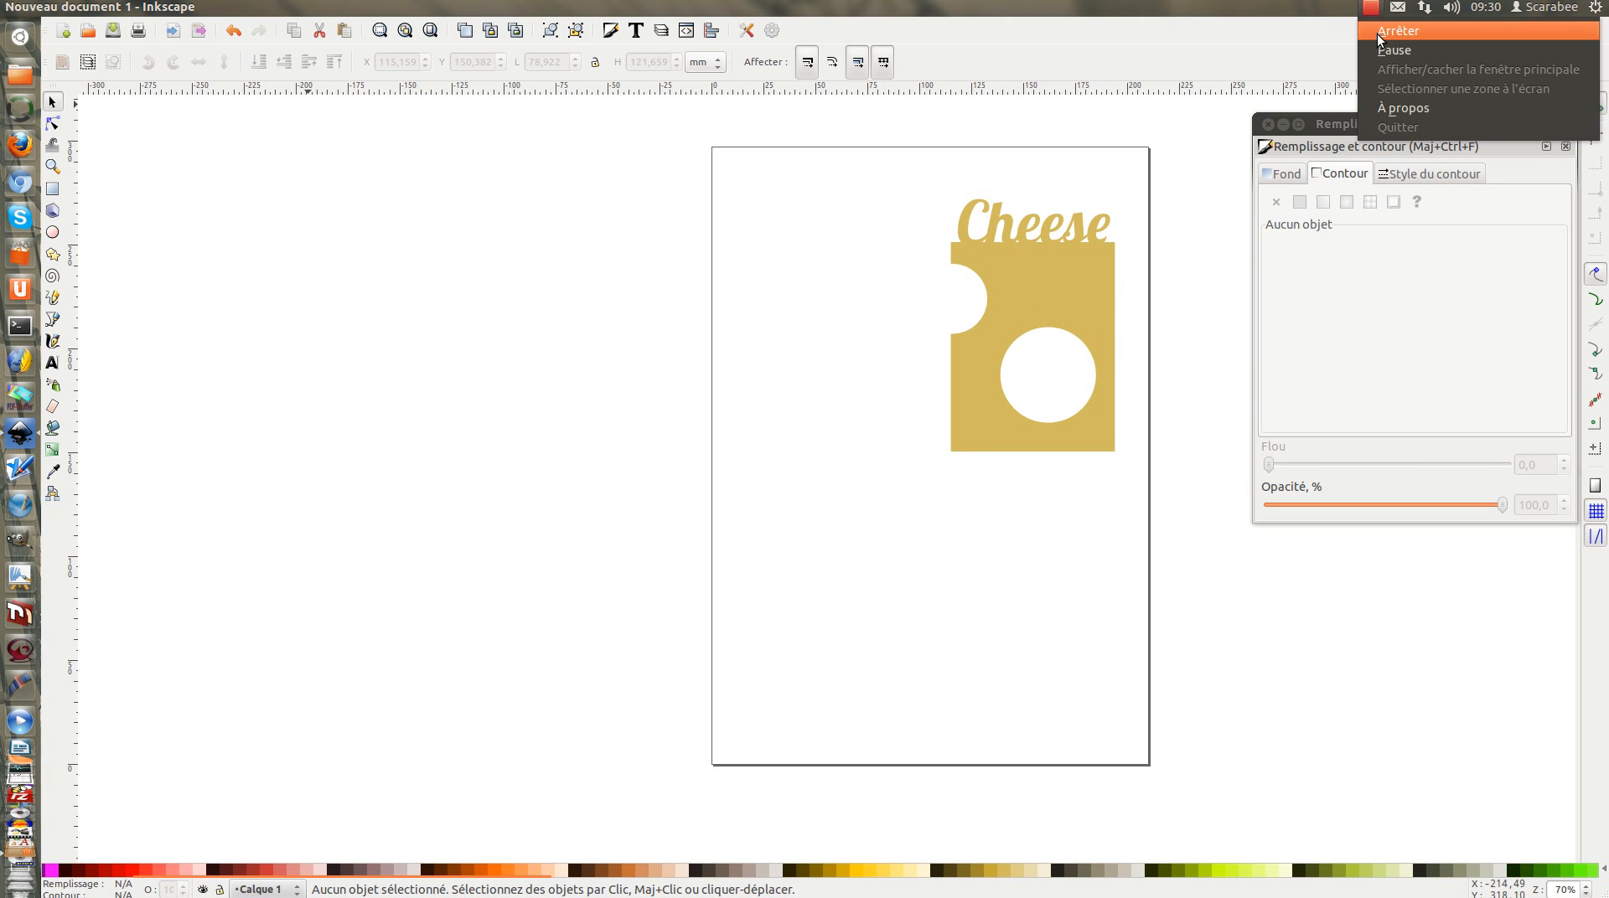